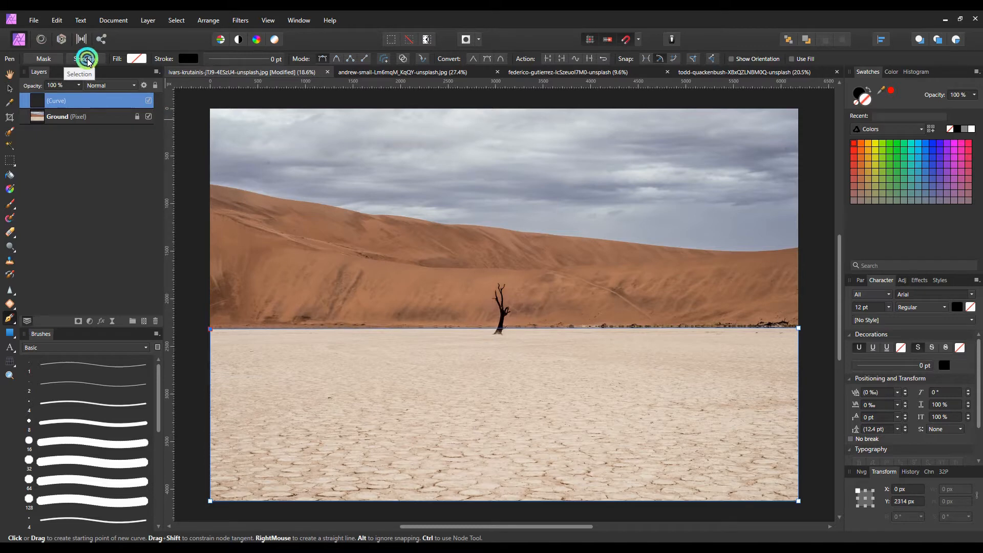
Step: Convert the drawn curve around the cracked ground into a selection, use it to mask the Ground layer, and deselect
left_click(87, 60)
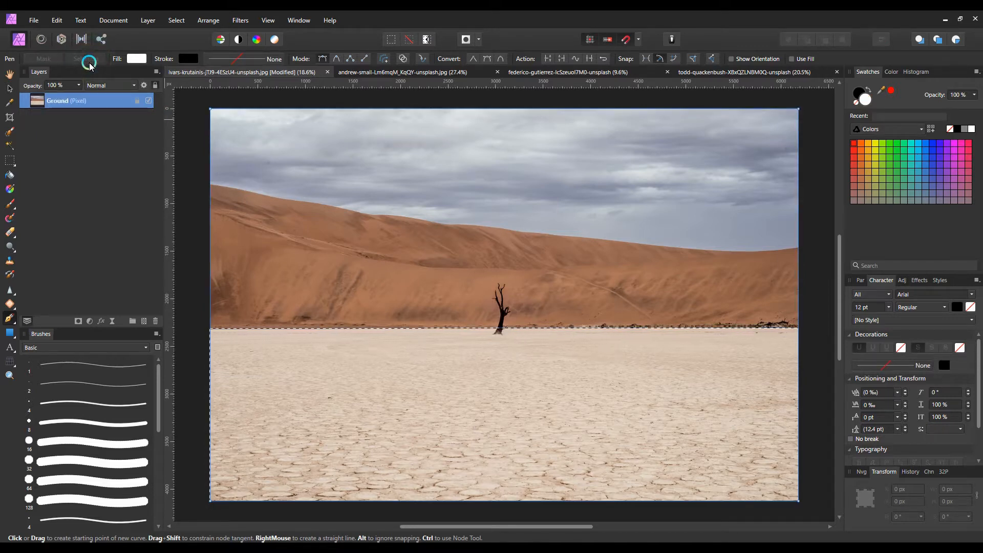
left_click(78, 322)
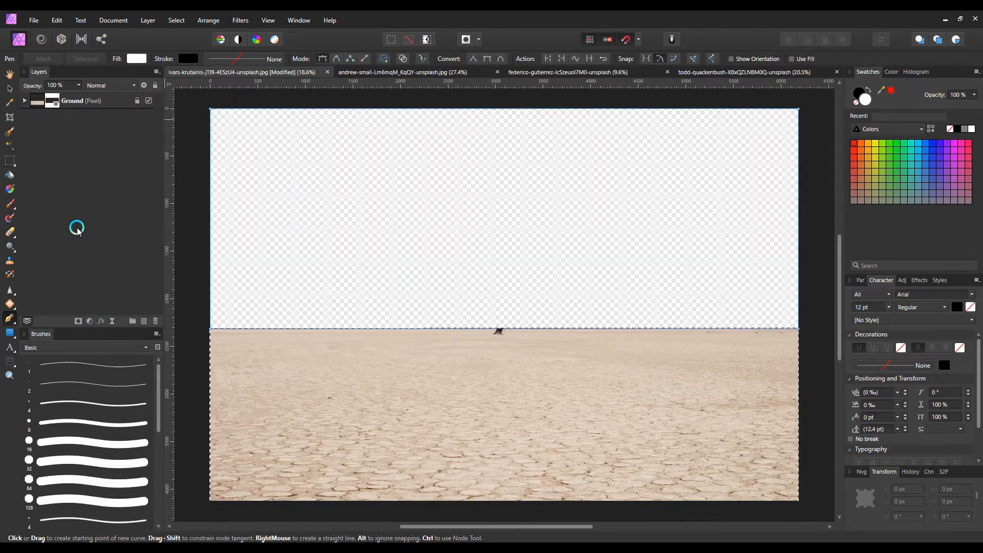
left_click(9, 89)
key("ctrl+d")
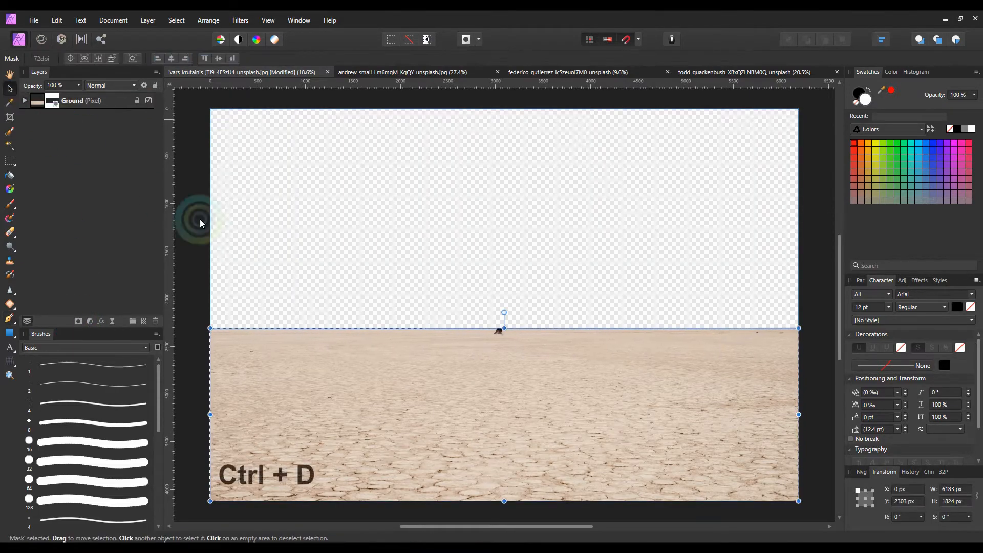
left_click(254, 255)
key("ctrl+d")
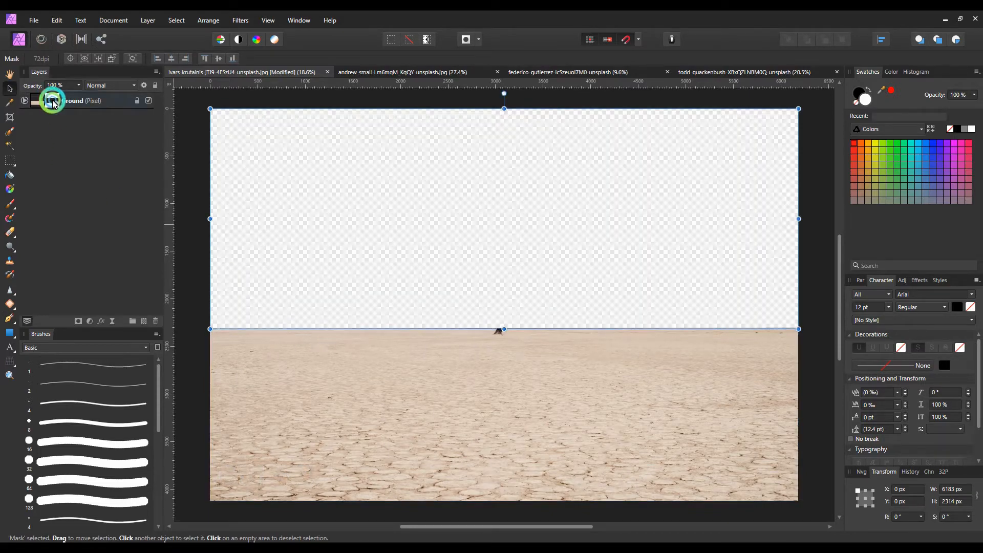
Step: Copy the sunset sky image from its document and paste it into the masked desert document
left_click(391, 75)
left_click(317, 180)
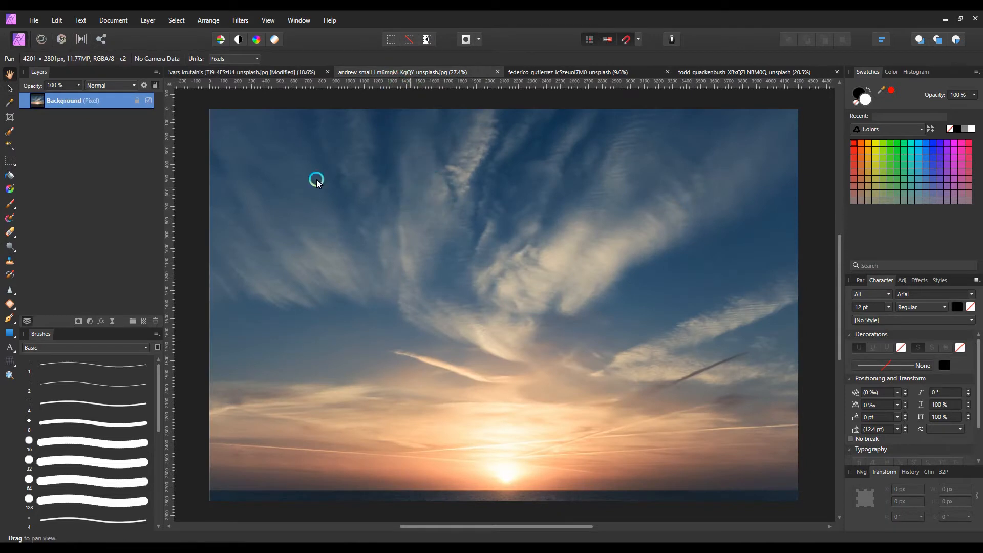
left_click(10, 89)
left_click(423, 203)
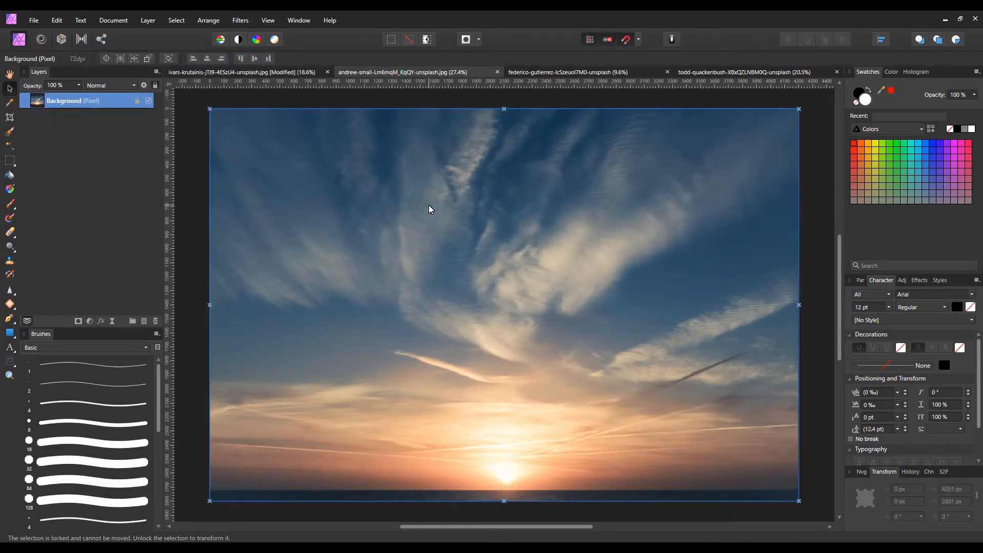
key("ctrl+c")
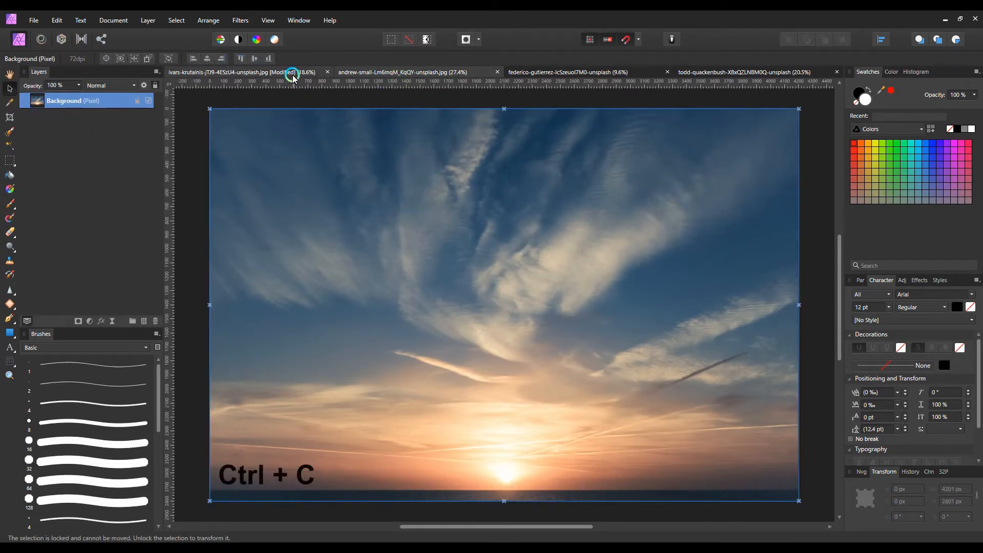
left_click(291, 73)
left_click(434, 189)
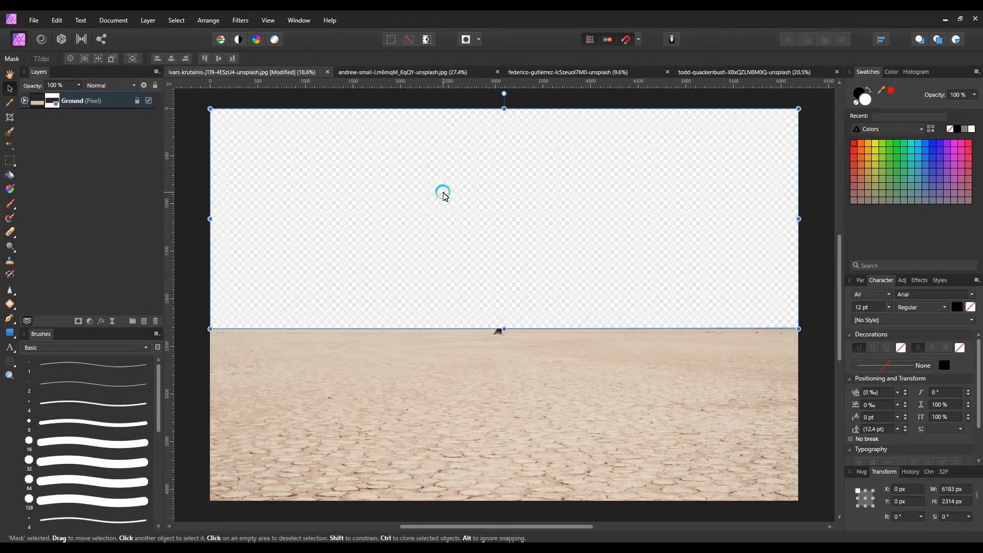
key("ctrl+v")
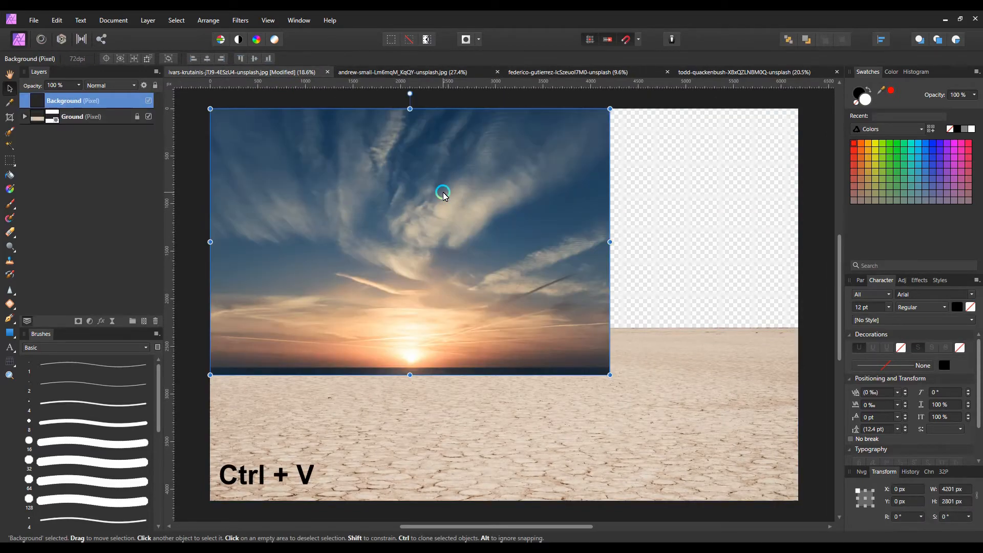
Step: Scale the pasted sky to about 6315 x 4210 px so it spans the canvas width, and place it beneath the Ground layer
left_click_drag(610, 374, 772, 494)
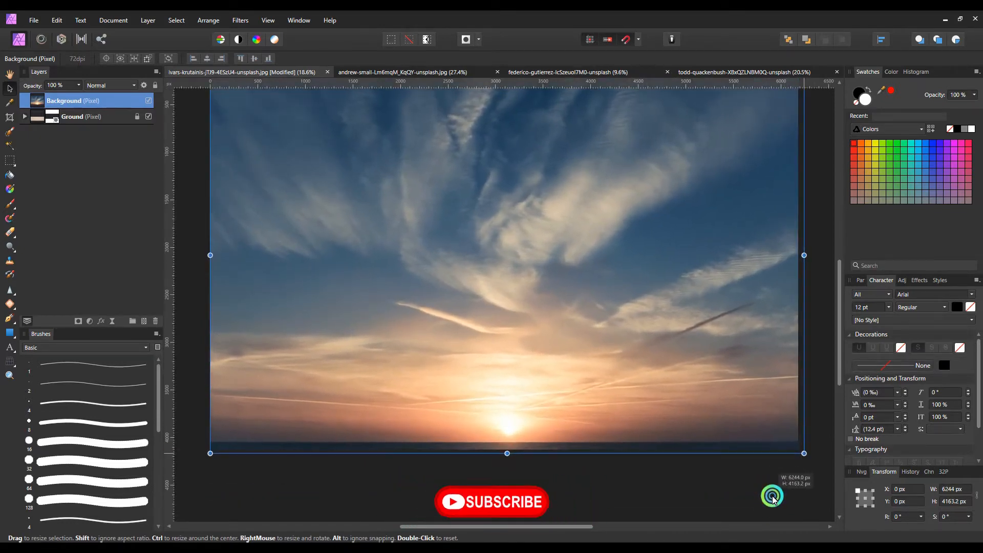
left_click_drag(209, 453, 203, 457)
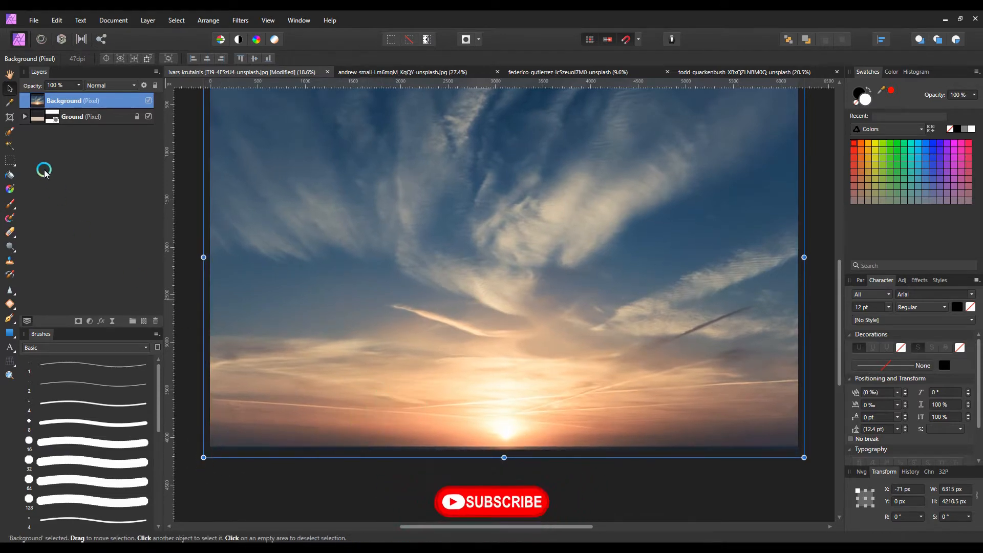
left_click_drag(85, 104, 86, 132)
Step: Move the sky upward to about X -132 px, Y -1308 px so the sunset glow meets the horizon, and deselect it
scroll(429, 326, "up", 3)
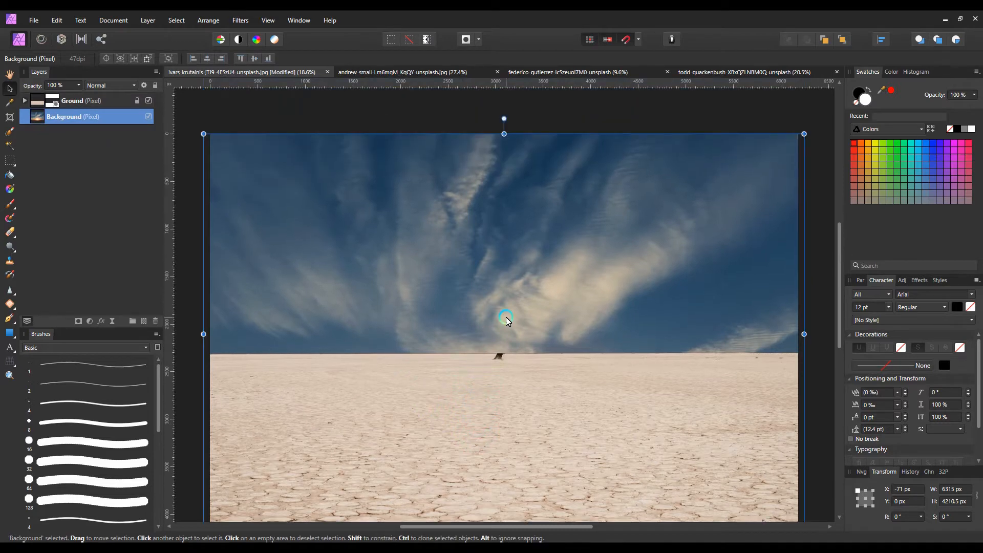
left_click_drag(508, 317, 499, 191)
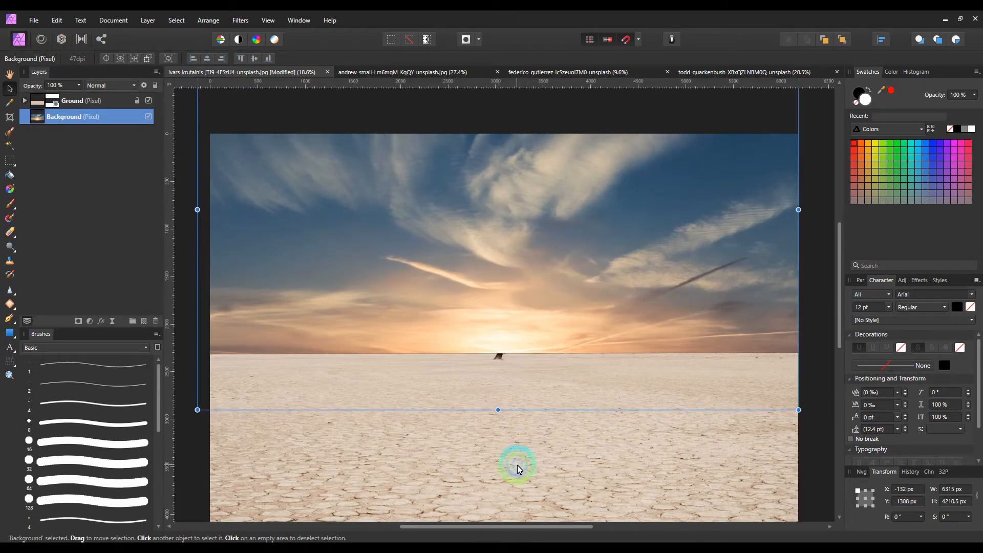
left_click(509, 451)
left_click(111, 153)
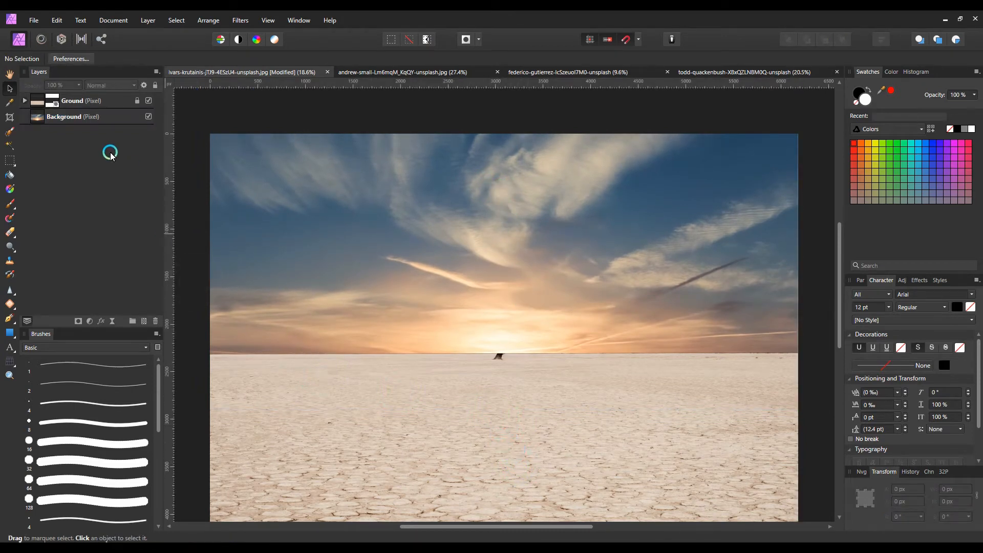
Step: Clone clean ground from along the horizon over the leftover tree stump on the Ground layer
left_click(38, 101)
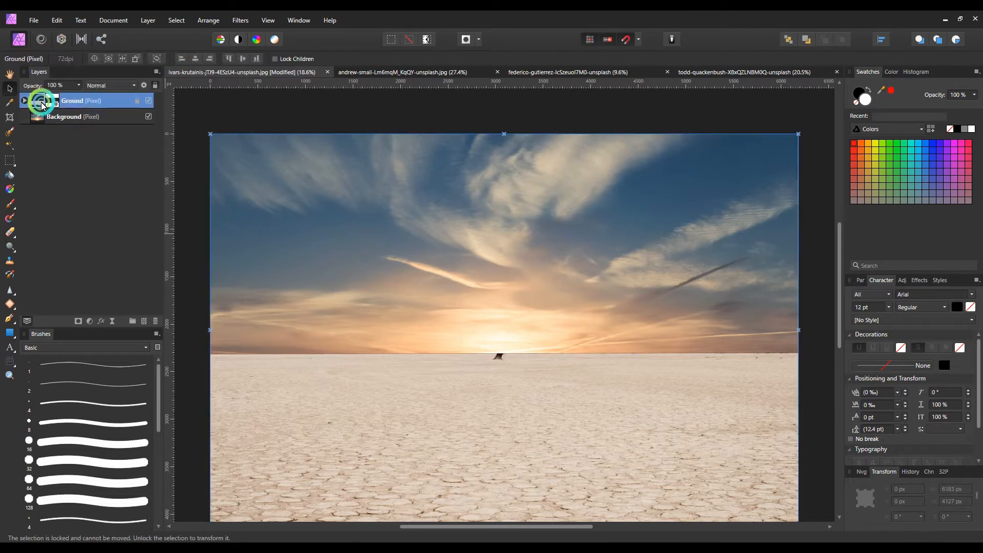
left_click(11, 263)
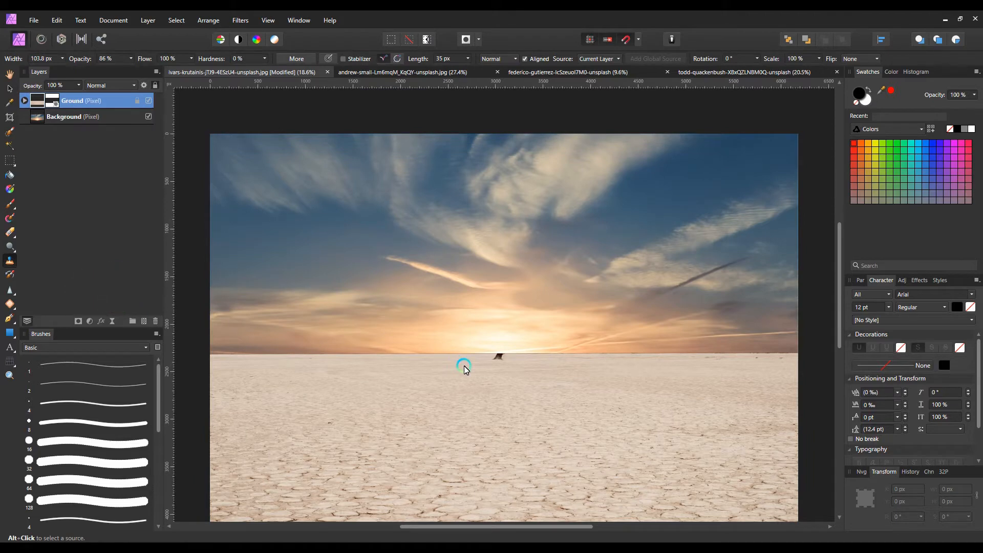
key("ctrl+plus")
key("ctrl+plus")
key("ctrl+plus")
left_click_drag(526, 427, 535, 224)
left_click(72, 151)
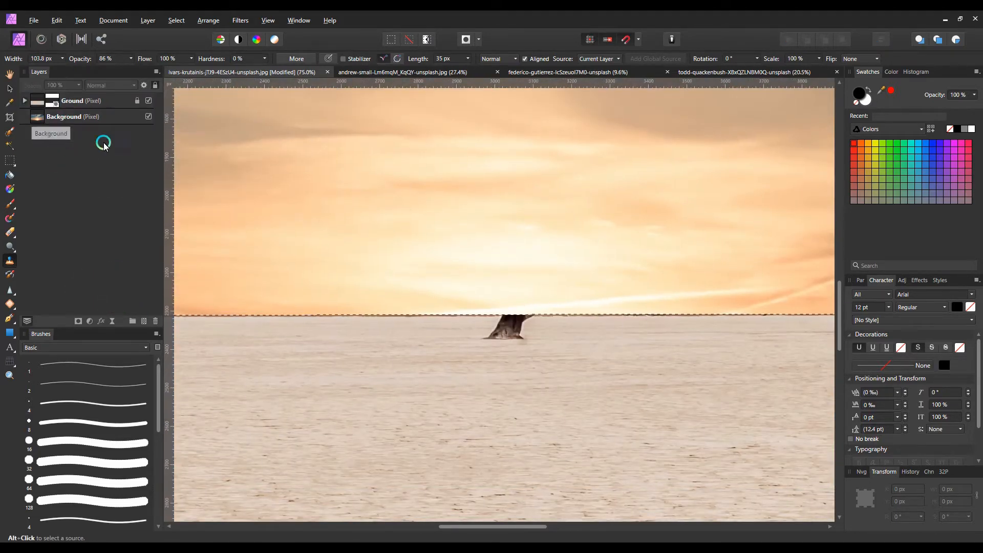
left_click(208, 320, "alt")
left_click(504, 331)
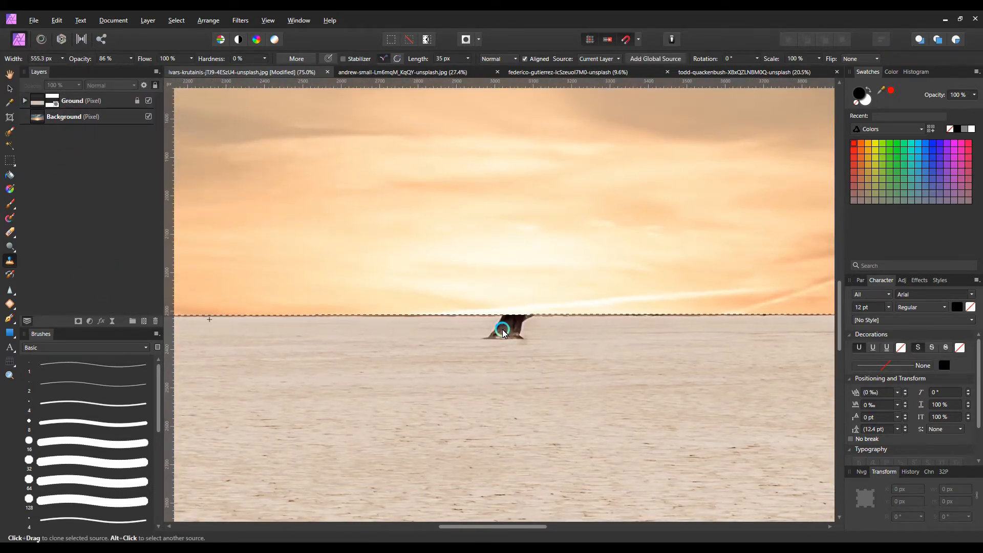
left_click(35, 102)
mouse_move(474, 325)
left_mouse_down()
mouse_move(551, 324)
mouse_move(395, 322)
mouse_move(654, 320)
mouse_move(318, 361)
mouse_move(251, 360)
left_mouse_up()
key("space")
left_click_drag(469, 305, 567, 302)
key("ctrl+minus")
key("ctrl+minus")
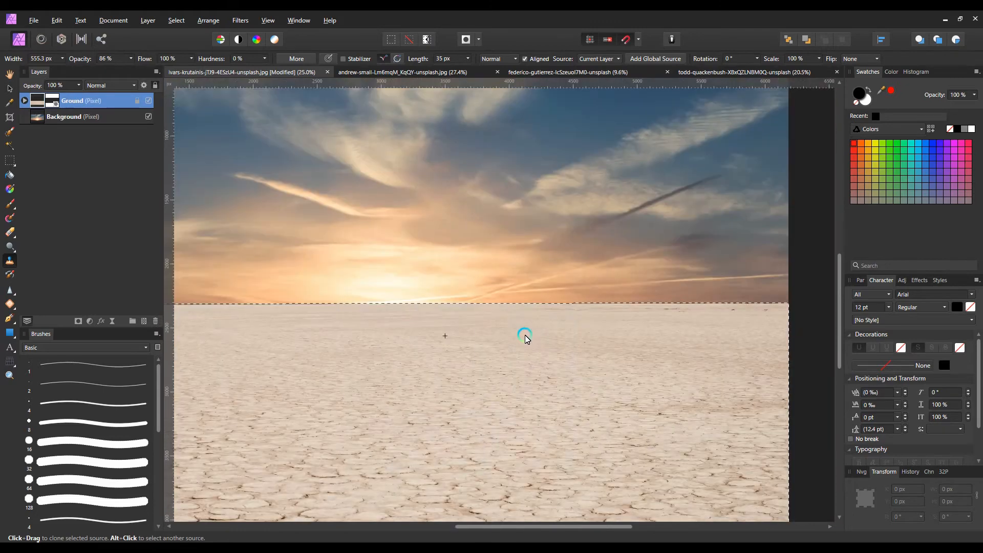
Step: Clear the active pixel selection around the ground
key("ctrl+d")
key("space")
left_click_drag(530, 344, 585, 340)
key("ctrl+minus")
left_click_drag(439, 328, 502, 328)
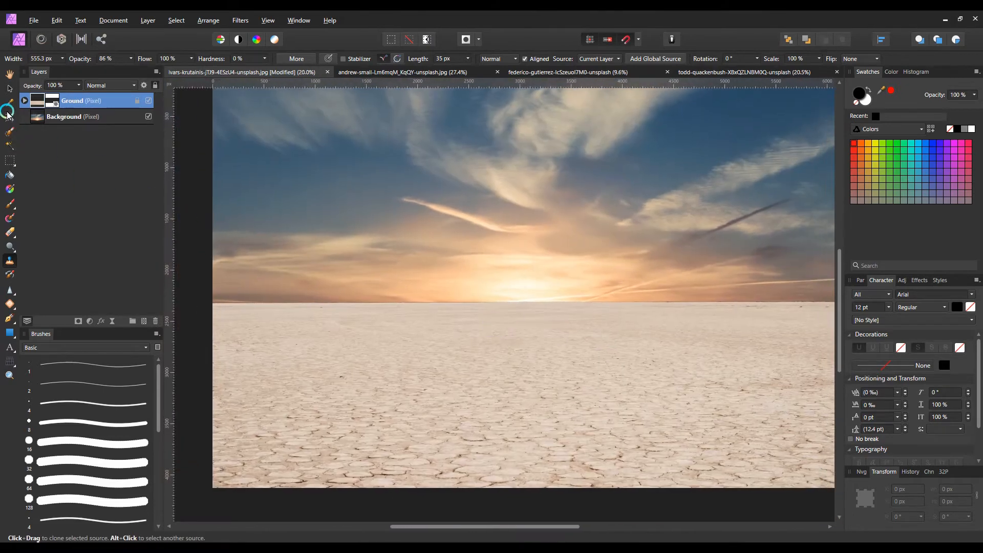
Step: Draw a linear gradient on the Ground layer's mask from the horizon a short distance straight down into the ground
left_click(10, 89)
left_click(9, 189)
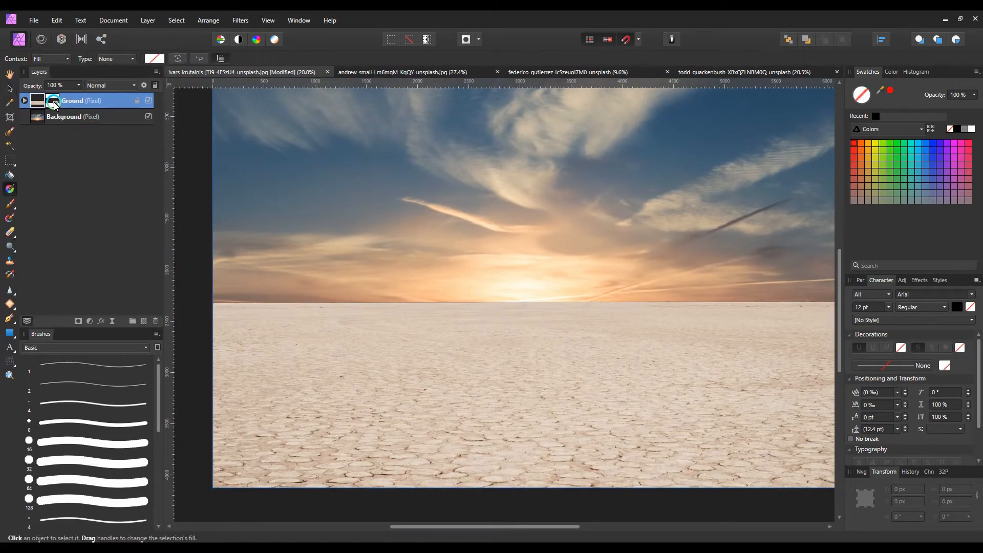
left_click(54, 102)
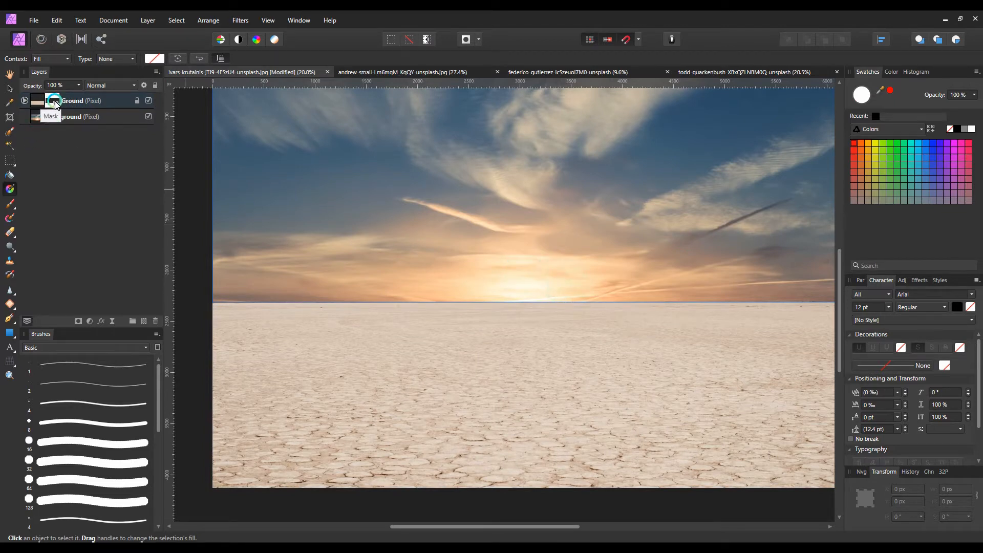
left_click_drag(529, 302, 529, 354)
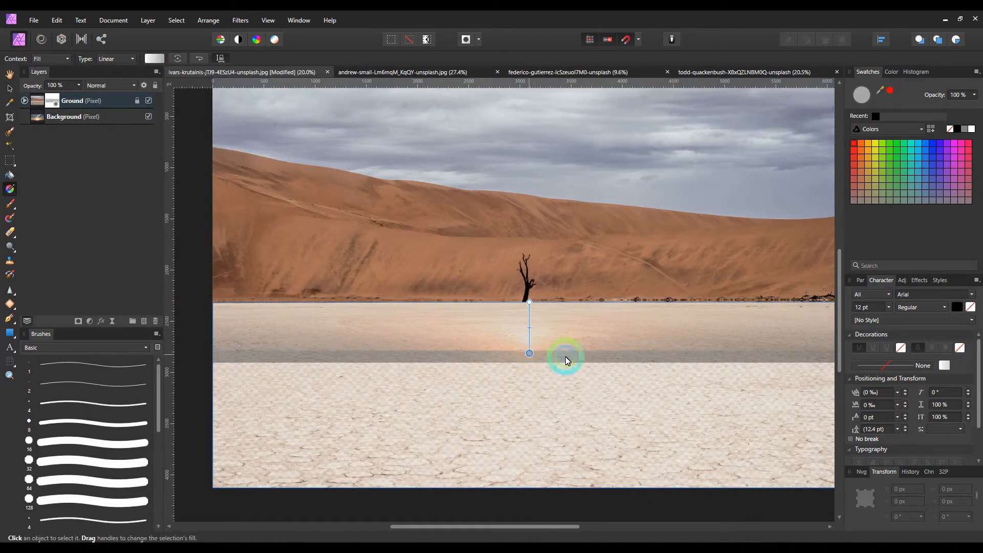
Step: Color the mask gradient's lower stop white and its horizon stop black to blend the ground into the sky
left_click(972, 129)
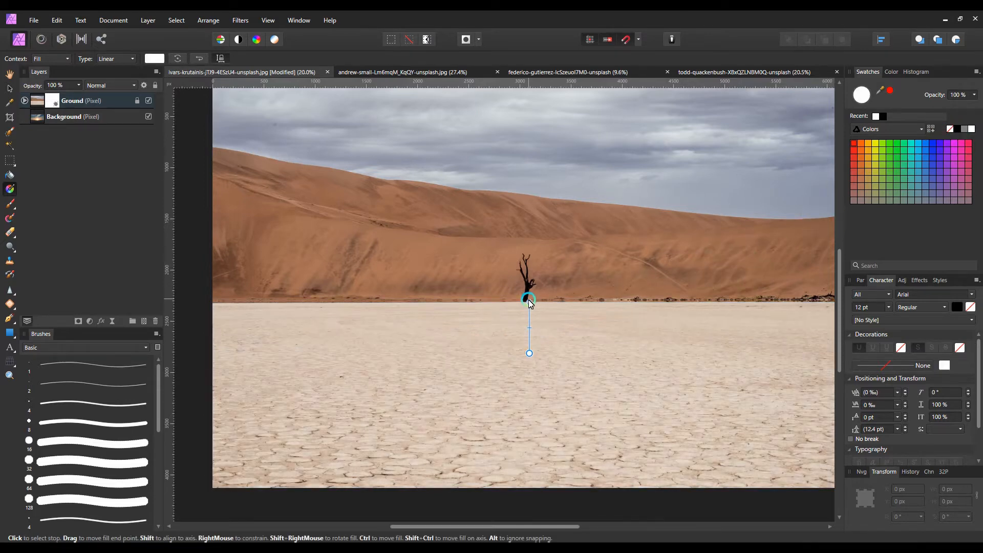
left_click(882, 117)
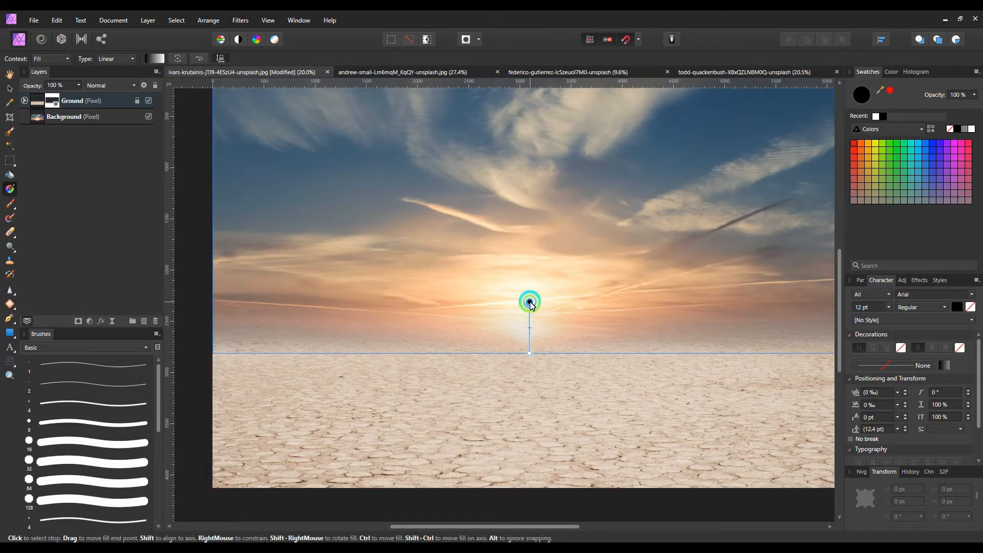
left_click_drag(530, 302, 529, 329)
left_click(528, 354)
scroll(430, 391, "down", 1)
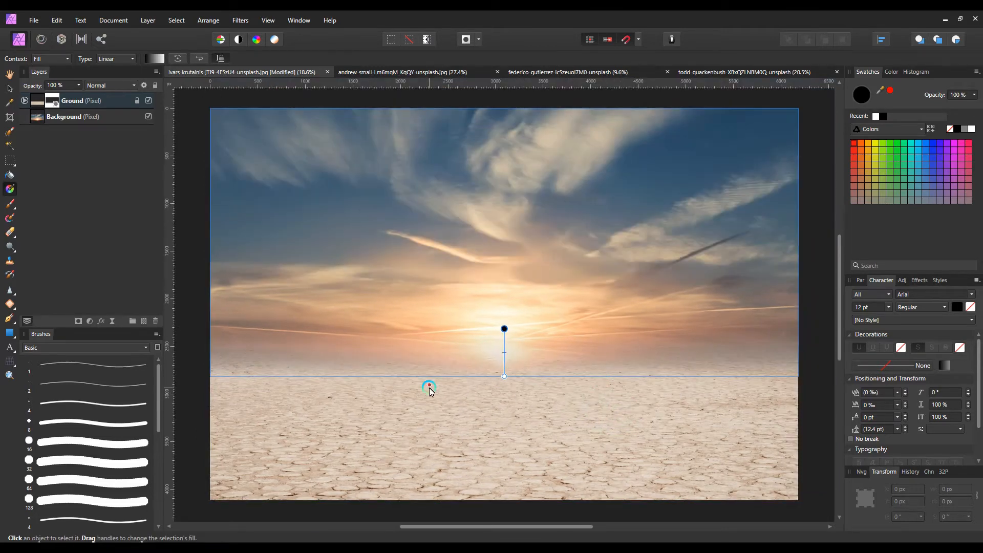
Step: Rename the Background layer as Sky
left_click(10, 89)
left_click(190, 314)
key("ctrl+minus")
left_click(77, 102)
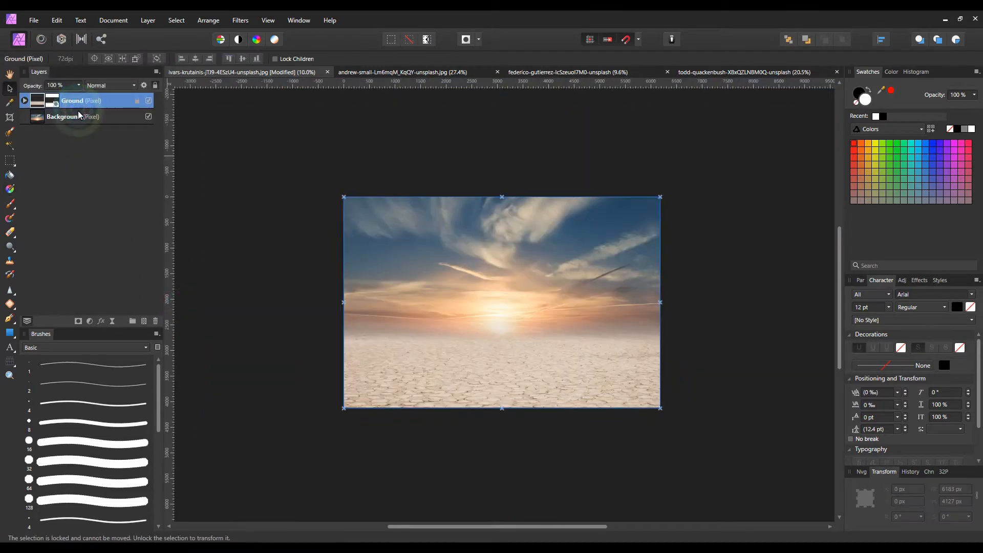
left_click(74, 117)
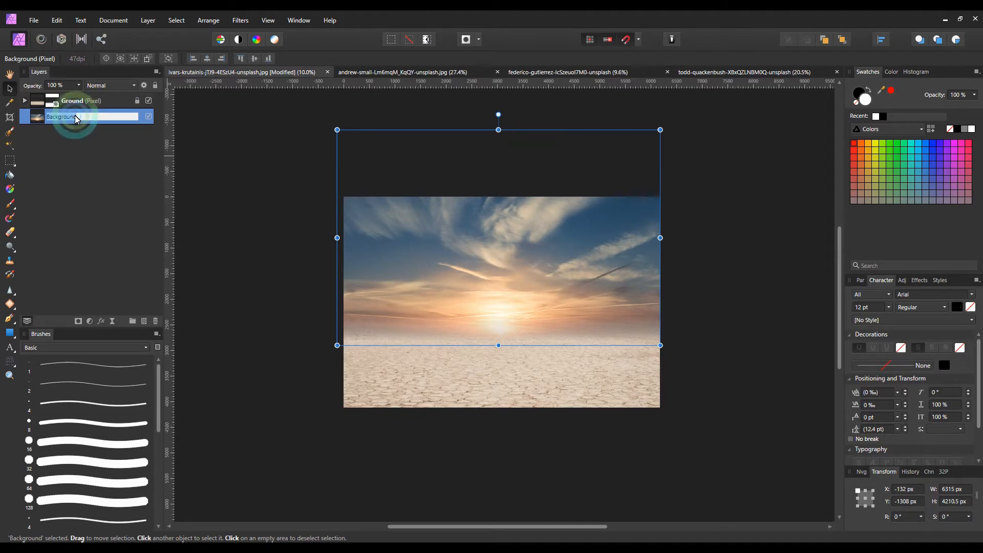
type("Sky")
key("Return")
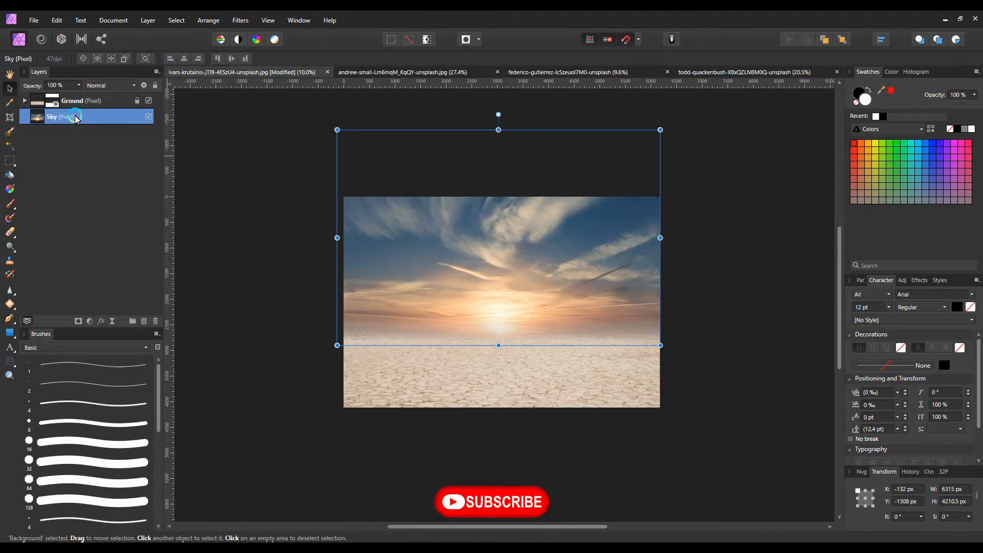
Step: Copy the camel-and-man group from the federico-gutierrez document and paste it above the Ground layer in the desert composite
left_click(597, 71)
left_click(513, 192)
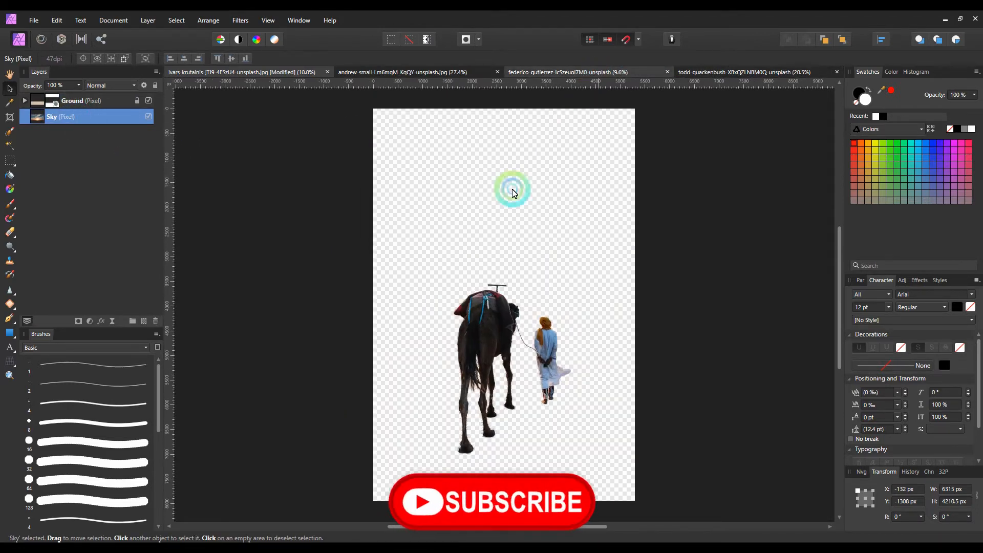
left_click(66, 102)
key("ctrl+c")
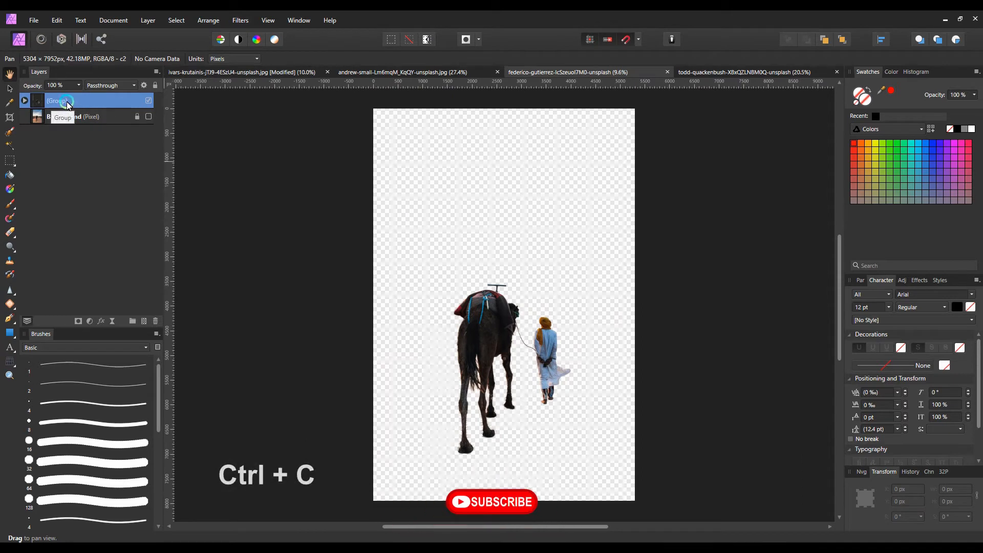
left_click(197, 67)
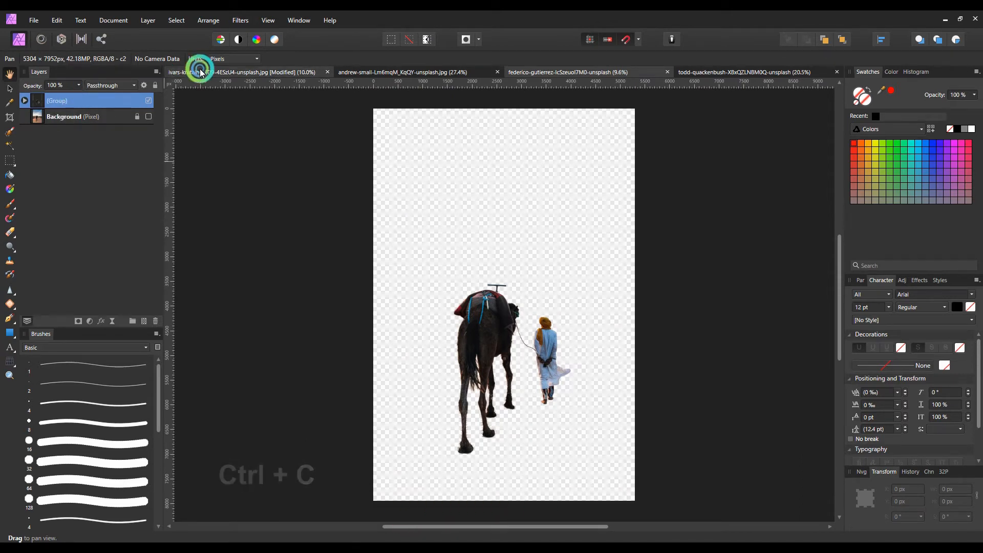
key("v")
left_click(116, 157)
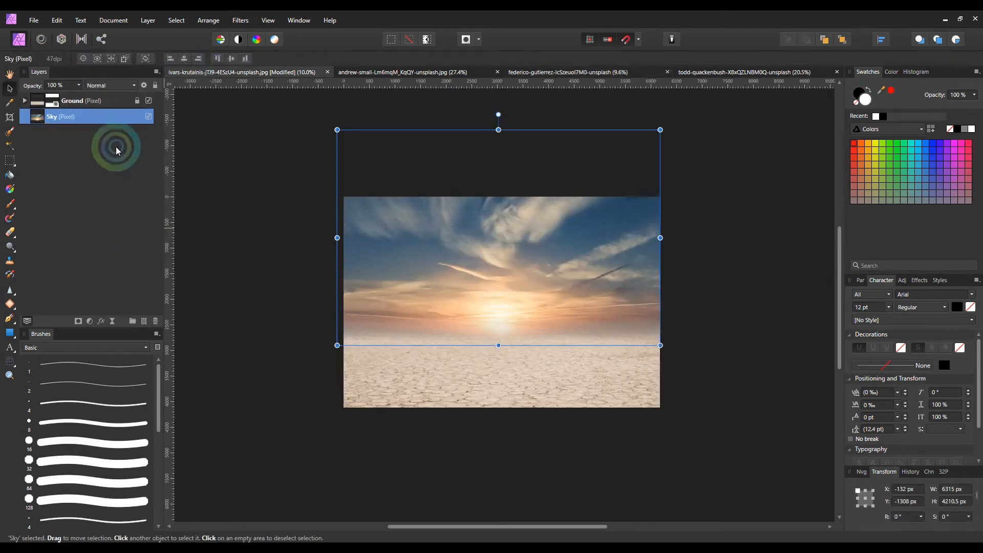
left_click(112, 102)
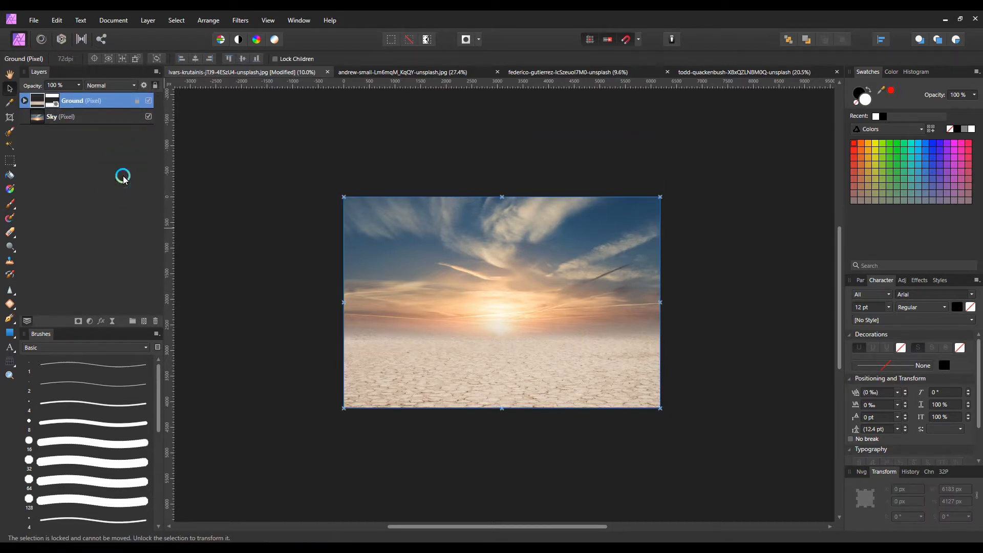
key("ctrl+v")
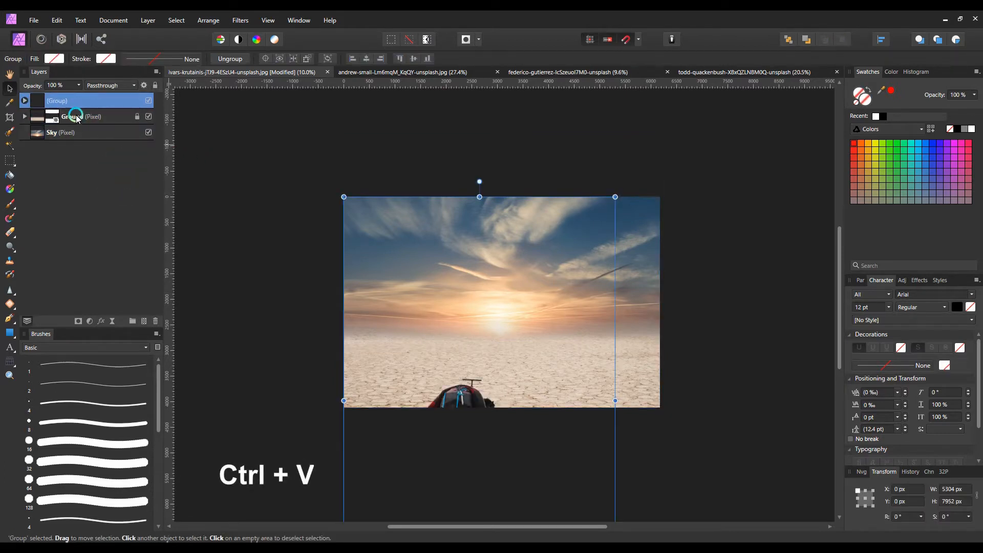
Step: Rename the pasted group as Camel And Man and shrink it to about 2930 × 4392 px, standing on the left part of the desert
double_click(102, 101)
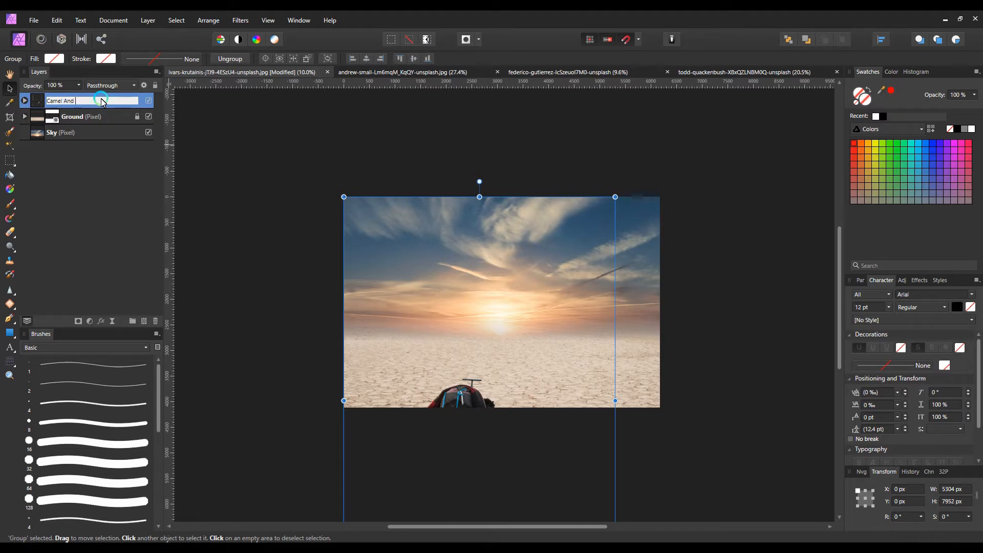
left_click(639, 448)
left_click_drag(615, 196, 487, 389)
left_click_drag(430, 443, 428, 268)
left_click_drag(487, 208, 494, 198)
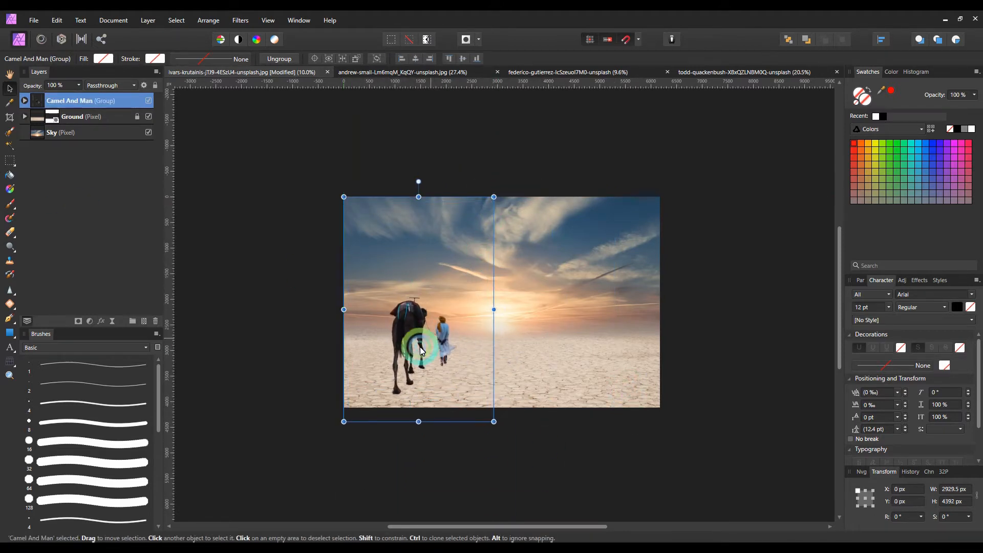
left_click_drag(417, 344, 417, 350)
left_click(577, 468)
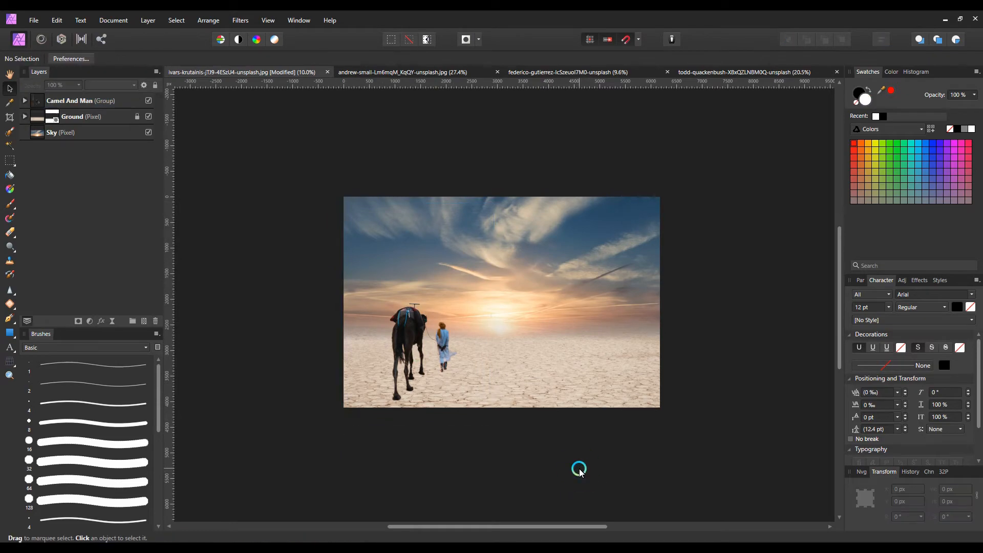
Step: Rename the Background layer in the todd-quackenbush document as Tree
left_click(741, 72)
key("h")
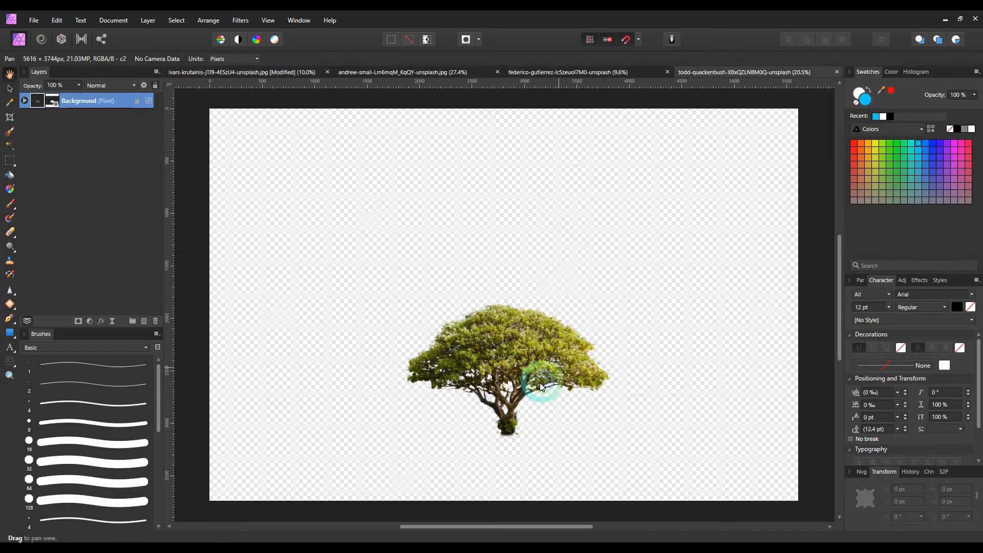
right_click(83, 101)
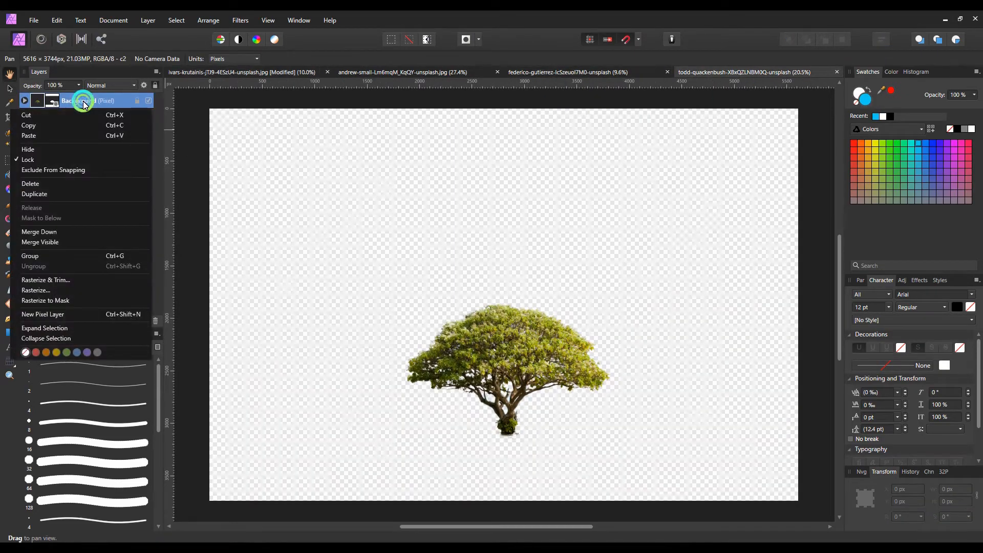
double_click(94, 100)
key("BackSpace")
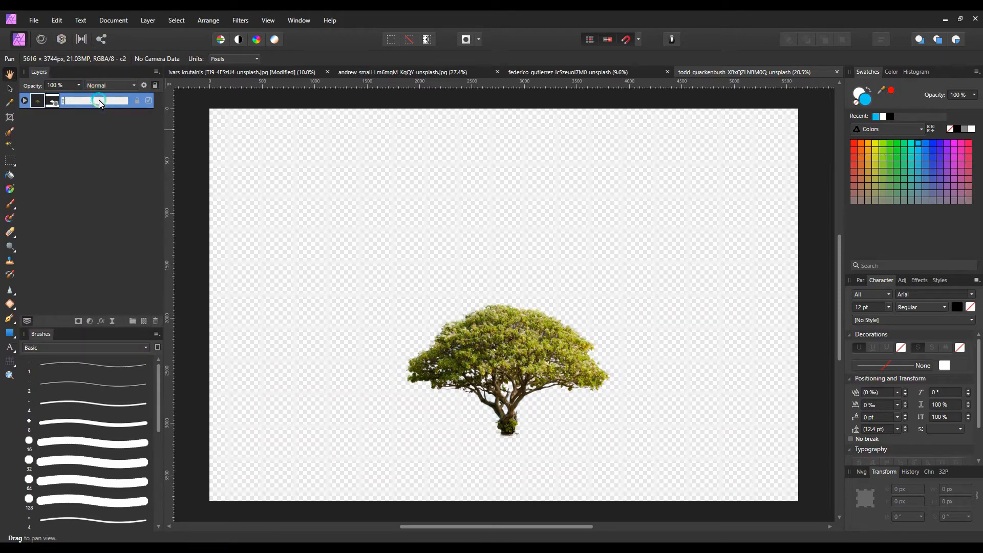
type("Tree")
left_click(99, 193)
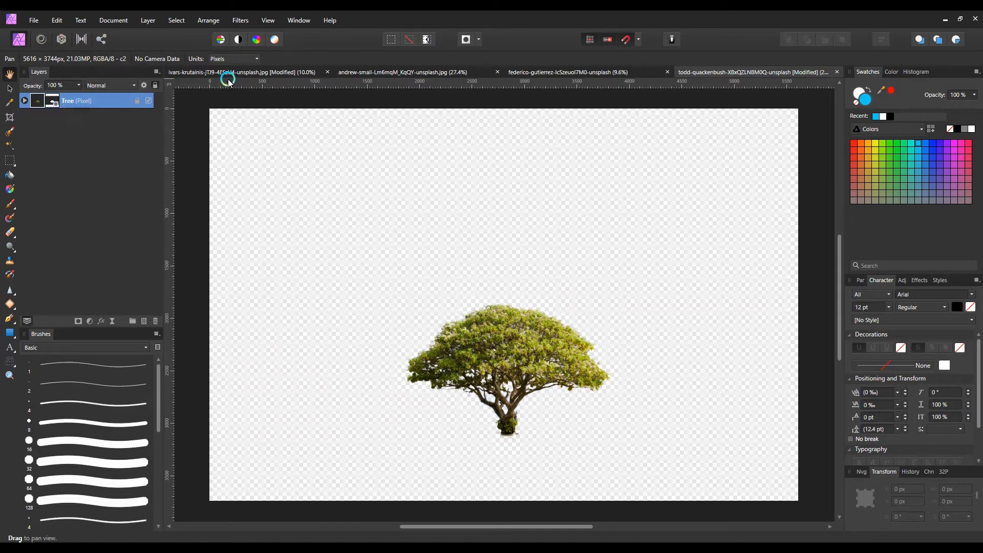
Step: Copy the Tree layer into the desert composite and place the tree on the horizon to the right of the sun
left_click(256, 72)
key("v")
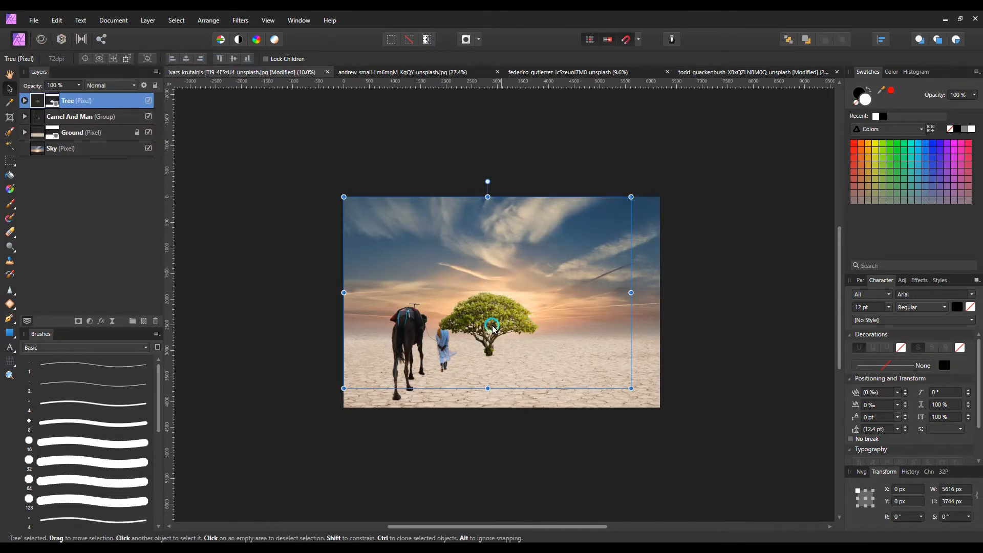
left_click_drag(493, 328, 583, 309)
left_click(623, 461)
Step: Erase the dark residue under the trunk on the Tree layer with the soft 128 brush reduced to about 48 px
key("ctrl+plus")
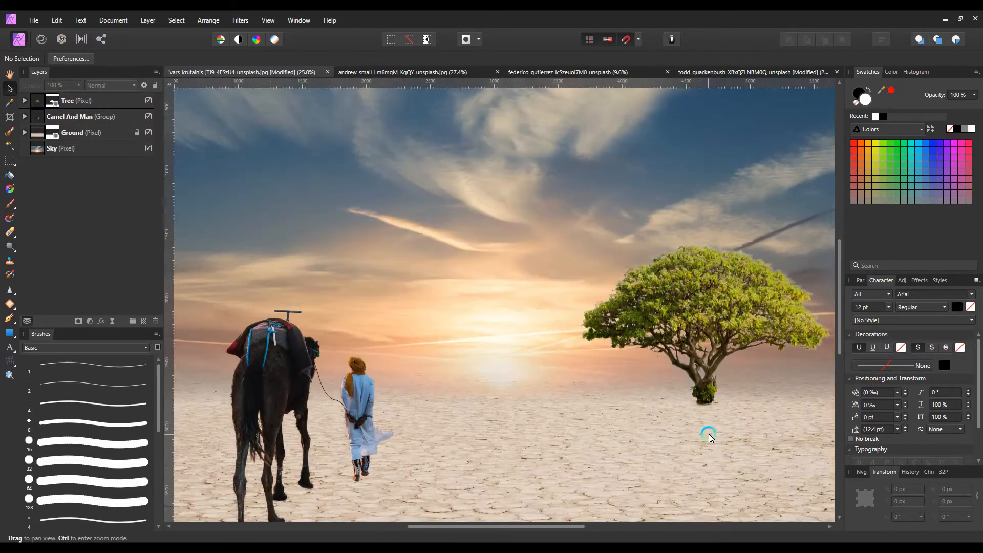
scroll(709, 436, "up", 6)
left_click(10, 232)
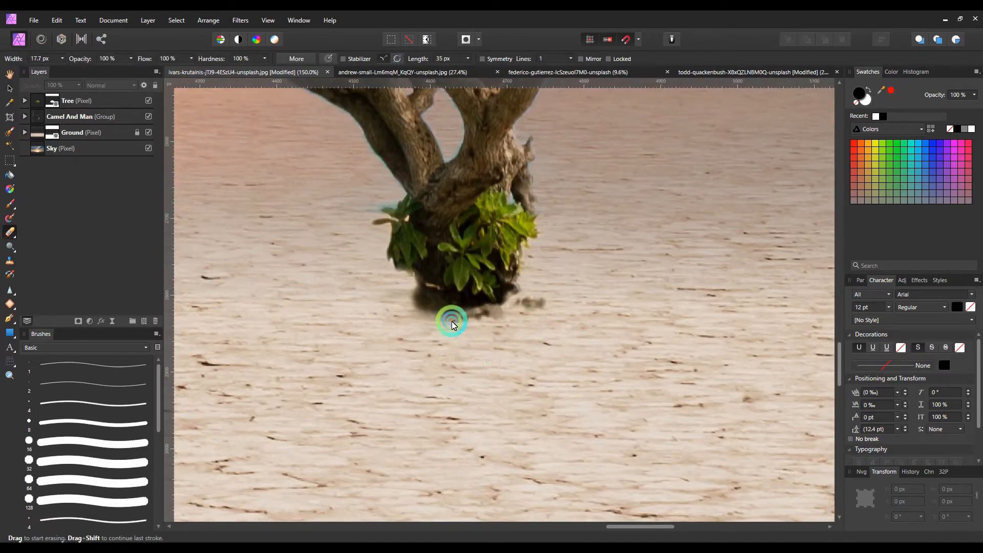
left_click(41, 103)
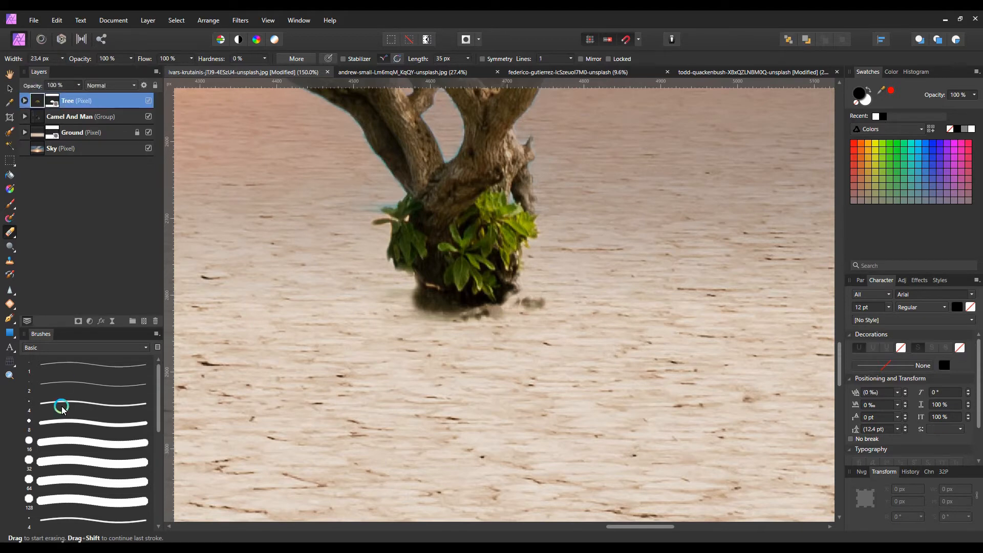
scroll(117, 434, "down", 3)
left_click(118, 434)
scroll(106, 491, "down", 3)
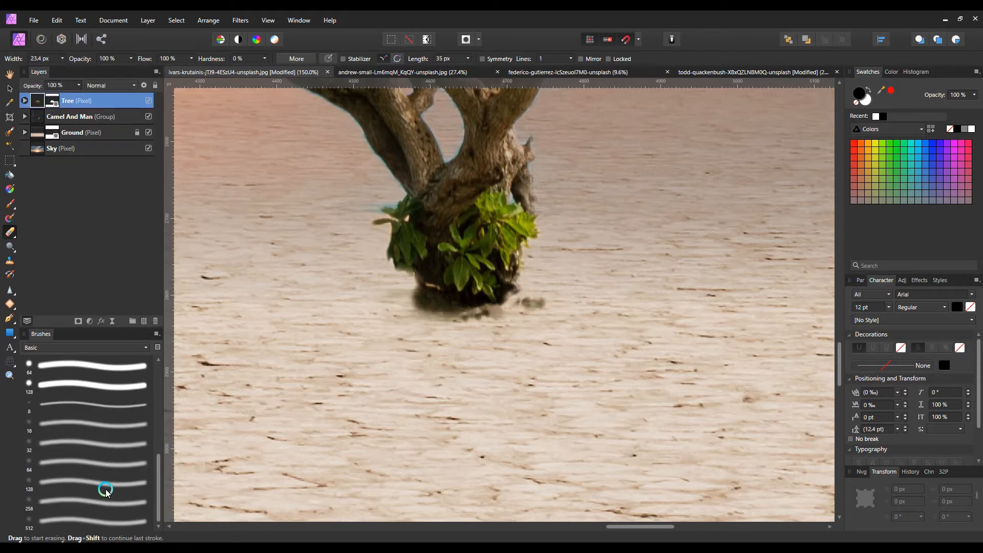
left_click(104, 484)
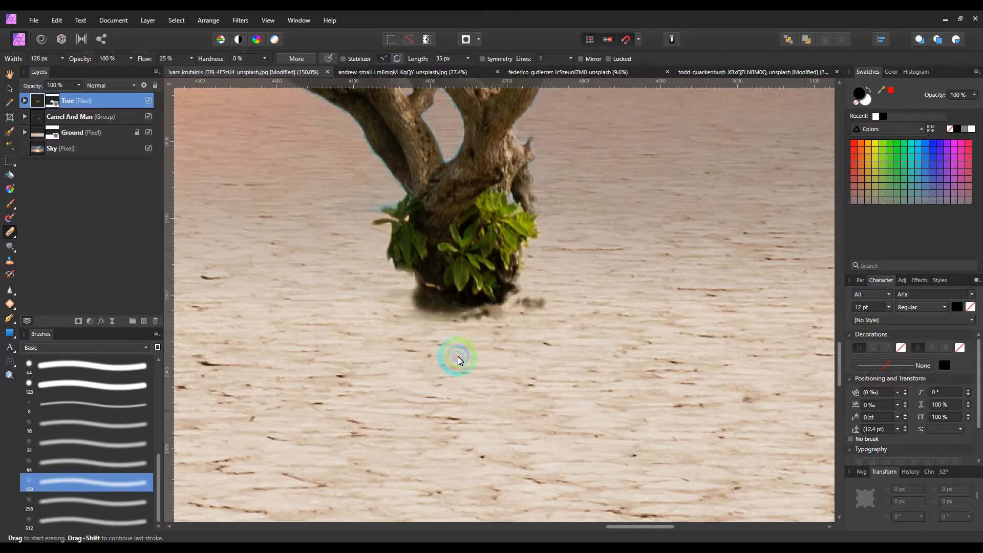
key("bracketleft")
key("bracketleft")
key("bracketleft")
key("bracketleft")
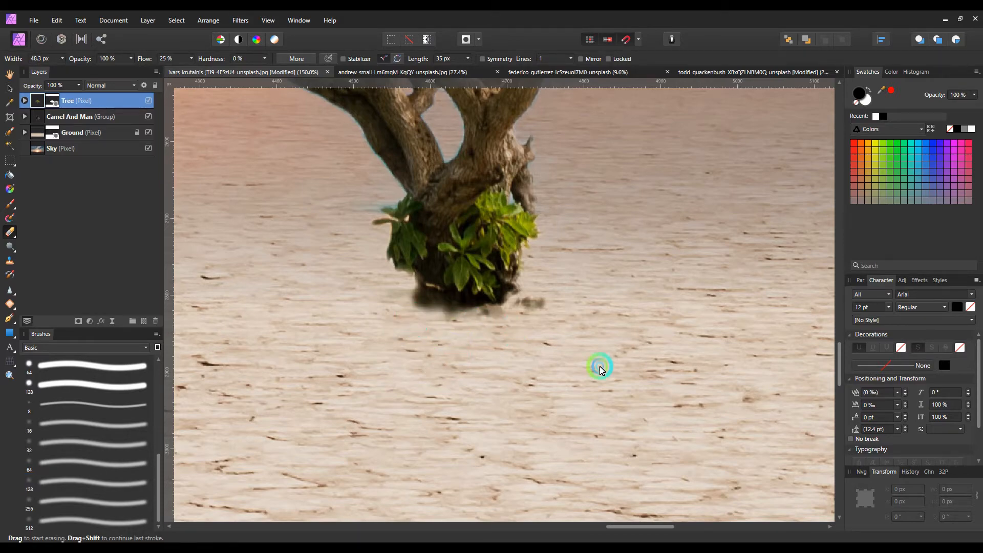
key("ctrl+minus")
key("ctrl+minus")
key("ctrl+minus")
key("ctrl+minus")
key("ctrl+minus")
key("ctrl+minus")
left_click(10, 89)
left_click(454, 457)
key("ctrl+0")
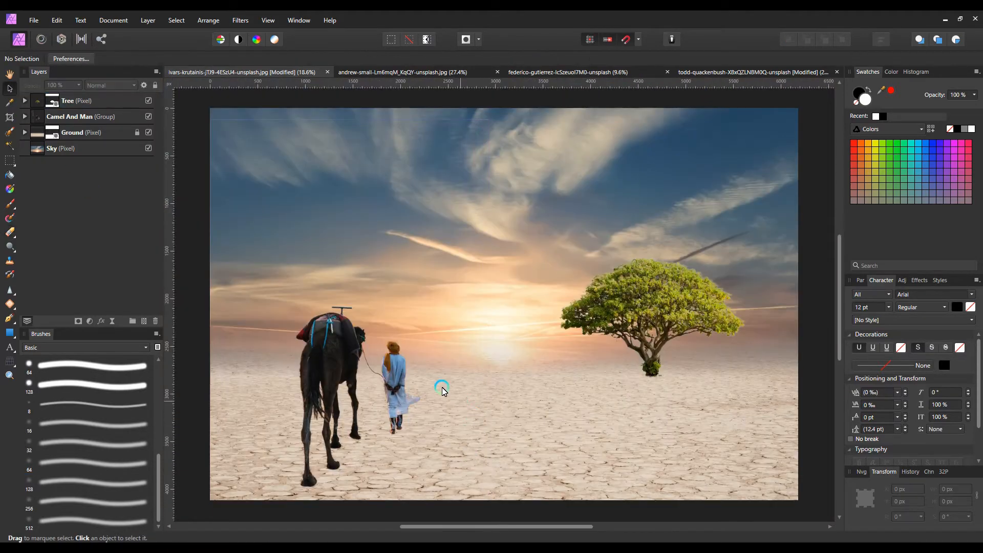
Step: Add a pixel layer above the Ground layer and name it FOG_Effect
left_click(75, 139)
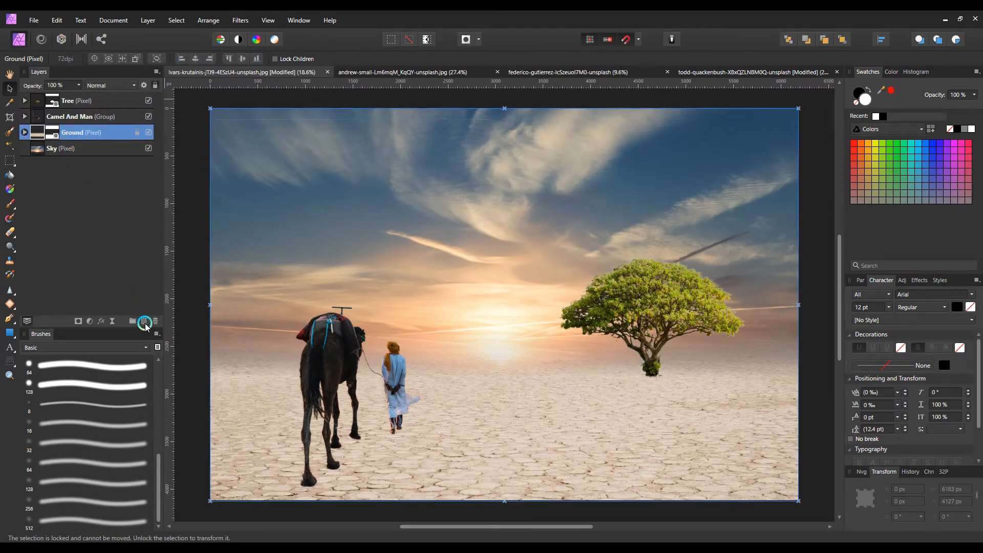
left_click(145, 321)
double_click(58, 134)
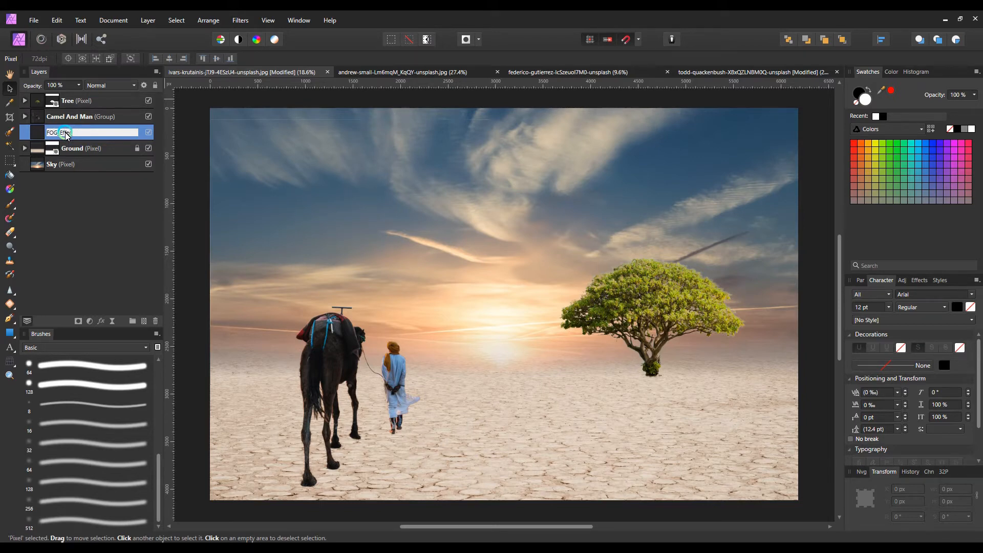
key("Return")
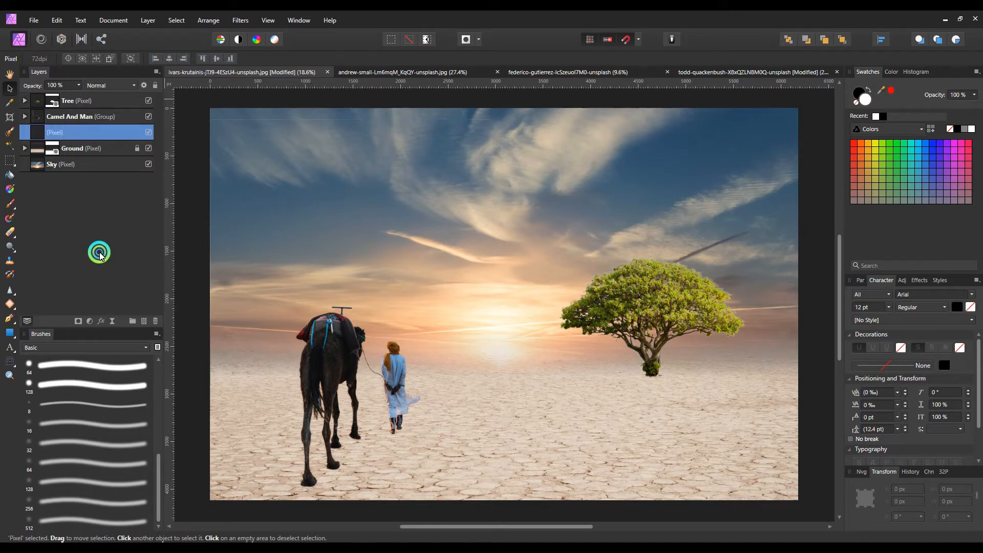
Step: Paint a faint black haze behind the camel and man on FOG_Effect with the soft 512 brush enlarged to 2276 px
left_click(9, 204)
left_click_drag(315, 261, 328, 292)
key("ctrl+z")
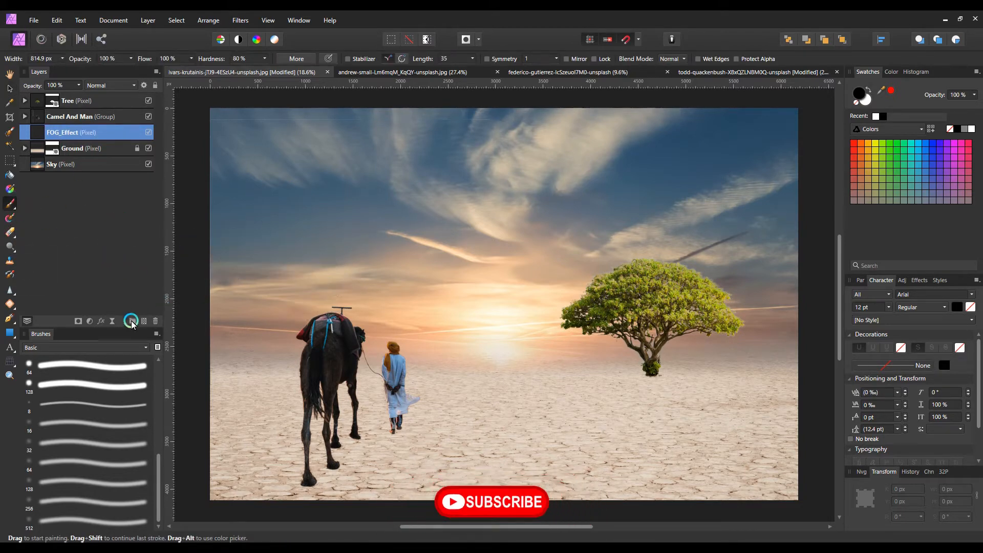
left_click(109, 517)
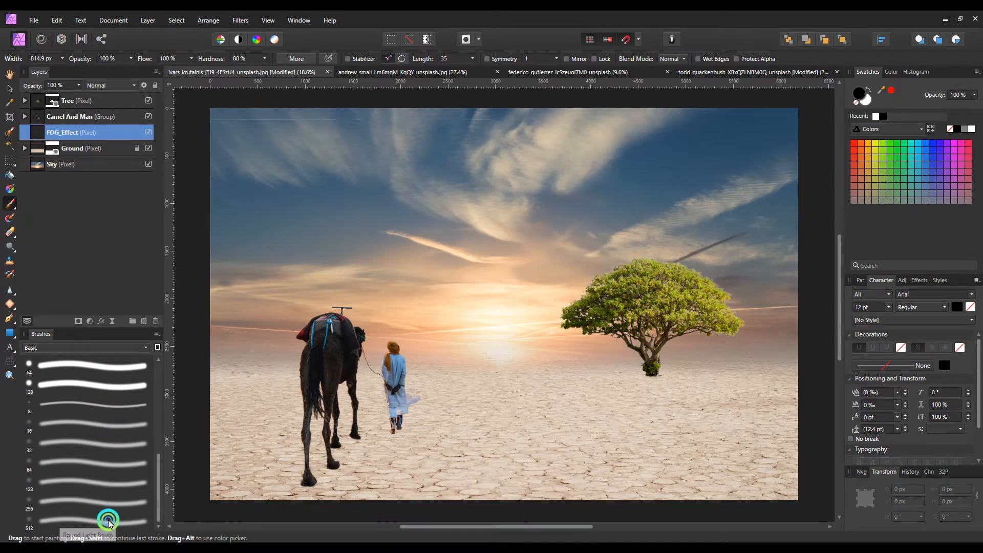
key("bracketright")
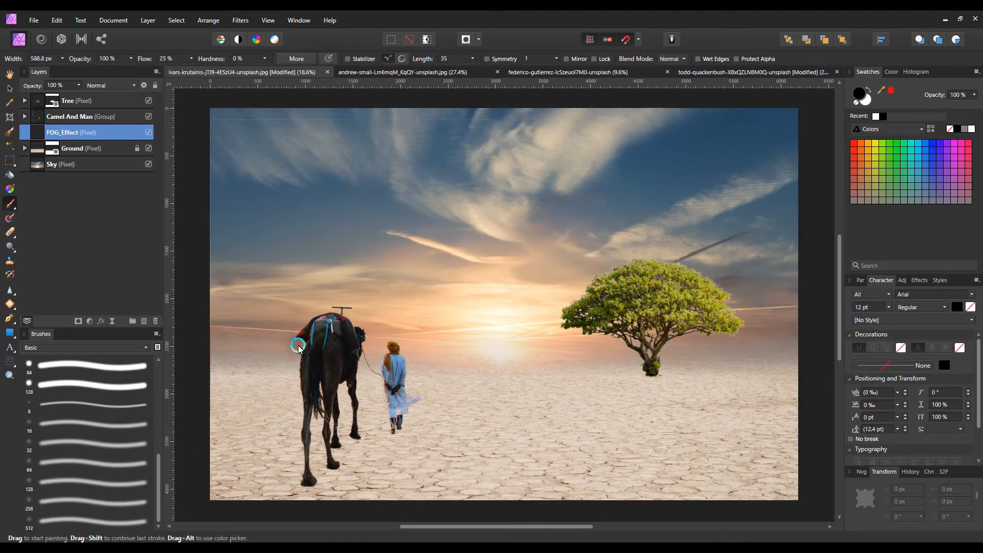
key("bracketright")
key("bracketright")
key("bracketright")
key("bracketright")
key("bracketright")
key("bracketright")
key("bracketright")
key("bracketright")
key("bracketright")
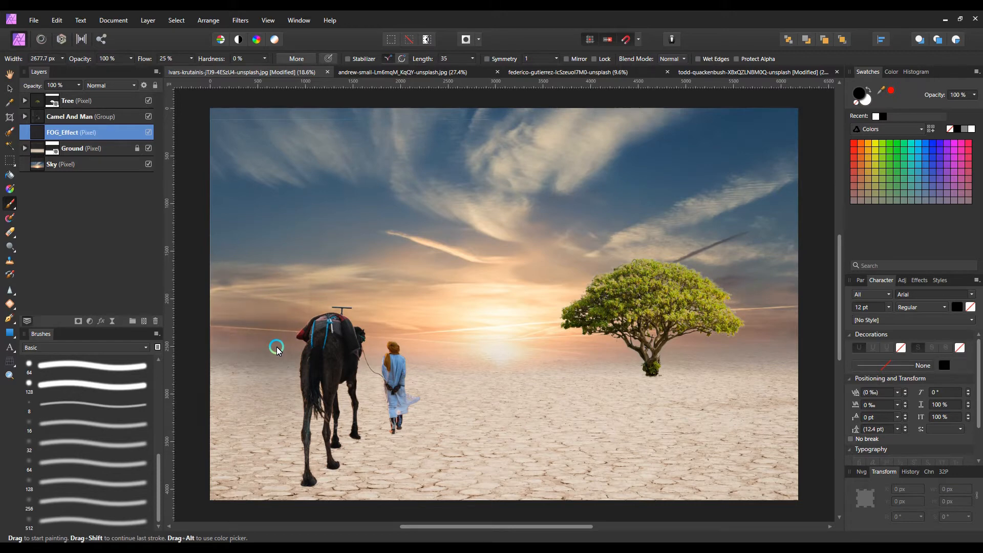
key("bracketleft")
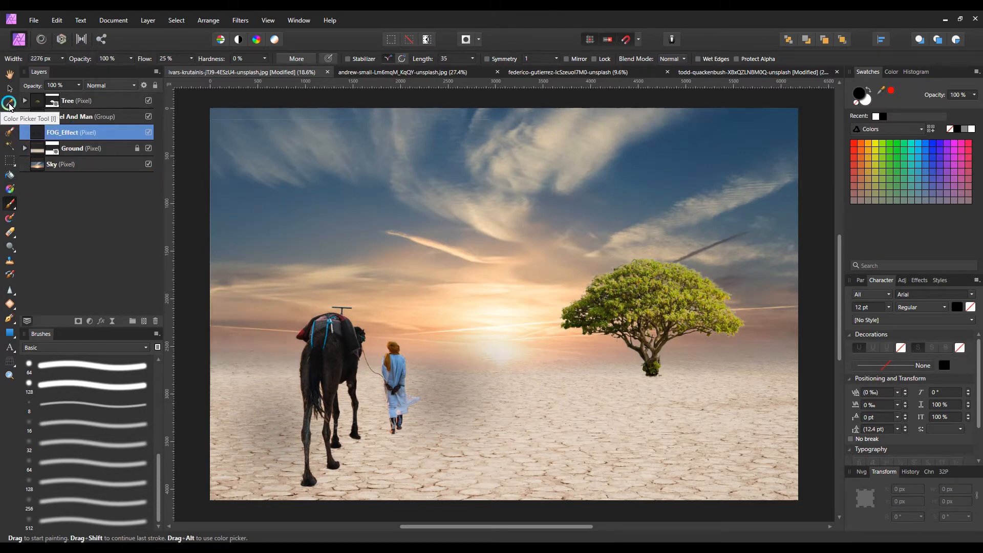
Step: Sample a pale beige from the image and paint fog along the horizon on FOG_Effect, lowering the brush flow to 10%
left_click(9, 104)
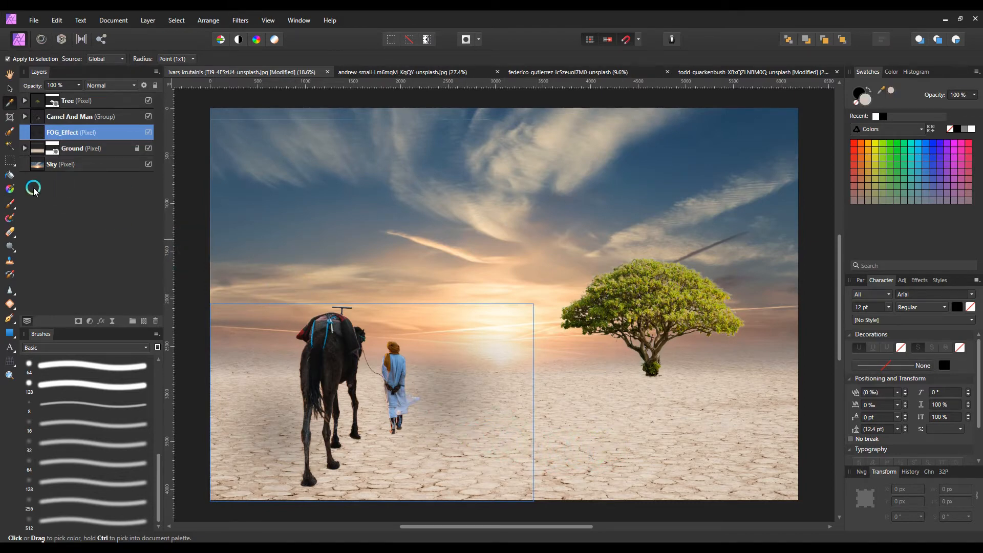
left_click(9, 204)
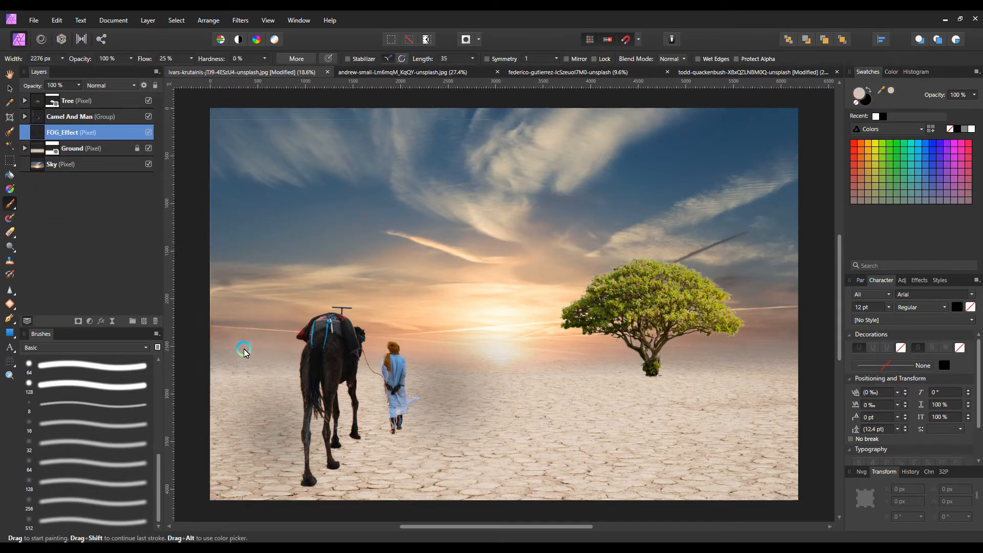
mouse_move(236, 343)
left_mouse_down()
mouse_move(456, 338)
mouse_move(778, 353)
mouse_move(183, 340)
mouse_move(852, 411)
left_mouse_up()
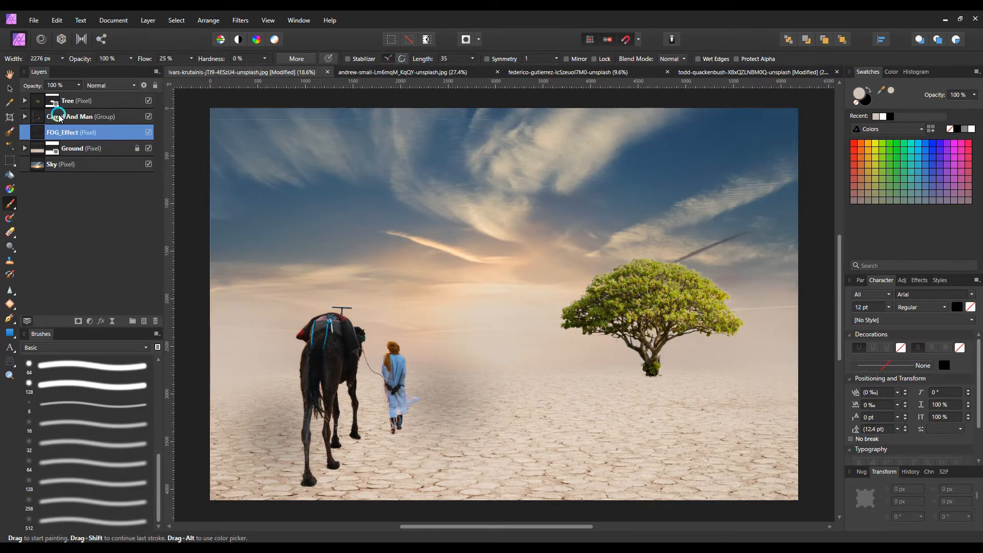
left_click_drag(148, 59, 140, 62)
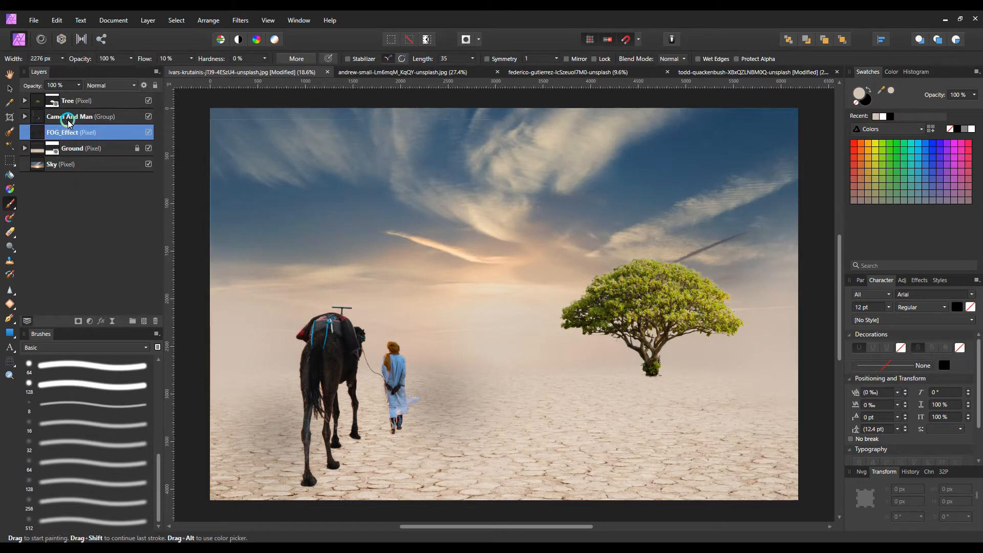
Step: Add a top pixel layer named Fog_Effect_2 and paint fog over the tree's base with a soft brush about 1398 px wide
left_click(144, 322)
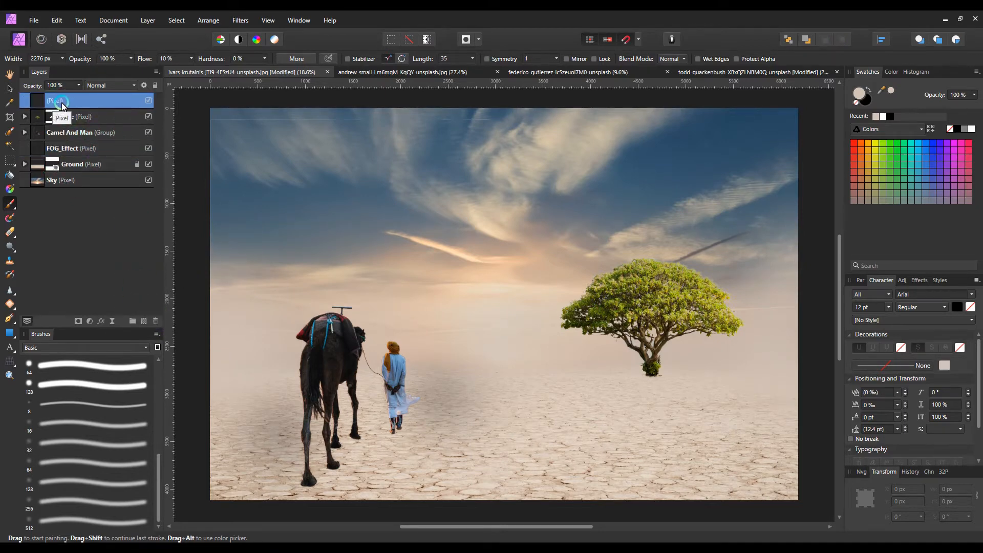
double_click(61, 101)
type("Fog_Effect_2")
left_click(69, 206)
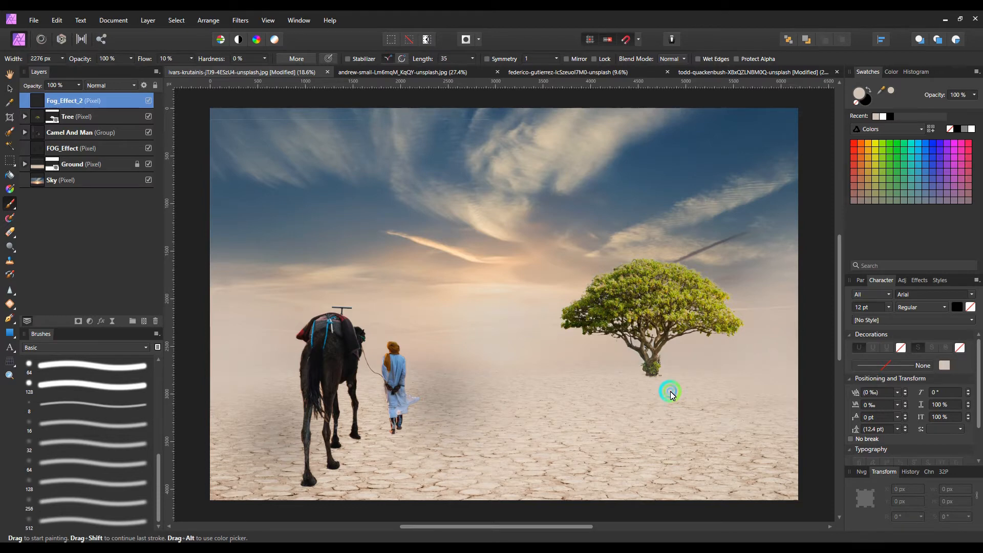
mouse_move(596, 376)
left_mouse_down()
mouse_move(882, 351)
mouse_move(572, 379)
mouse_move(717, 360)
left_mouse_up()
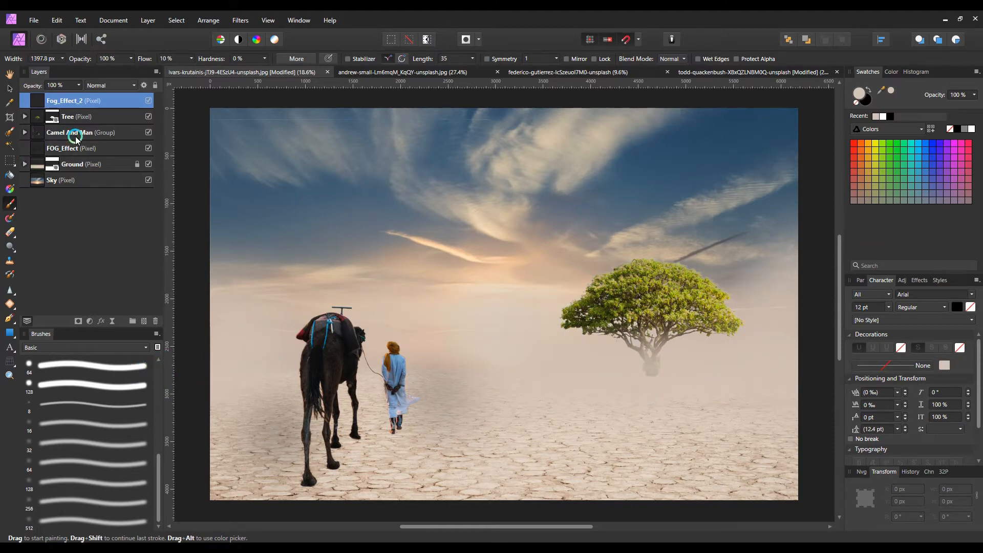
Step: Move the Camel And Man group above Fog_Effect_2 and add a pixel layer named Shadow directly beneath the group
left_click_drag(76, 139, 82, 101)
key("ctrl+minus")
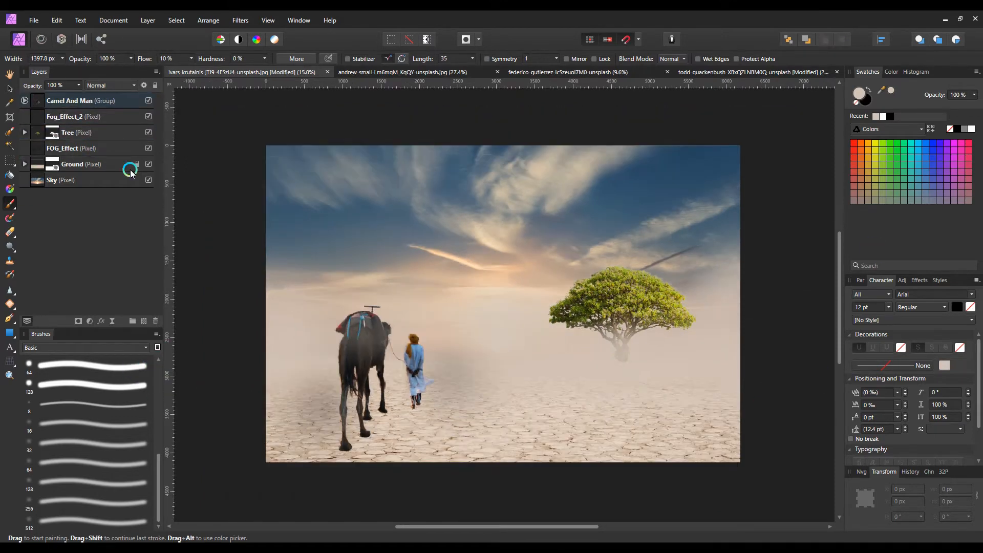
left_click(97, 117)
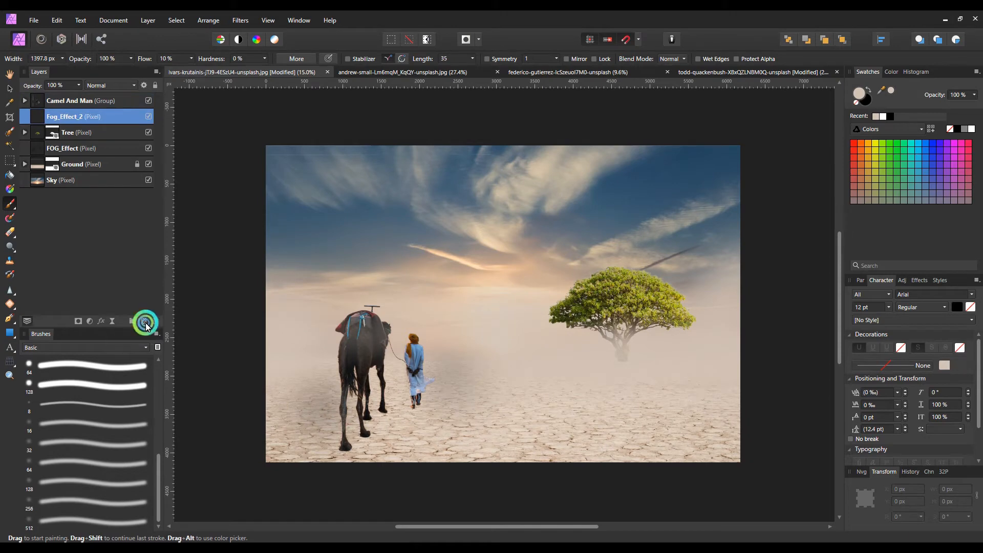
left_click(145, 321)
double_click(55, 117)
type("Shadow")
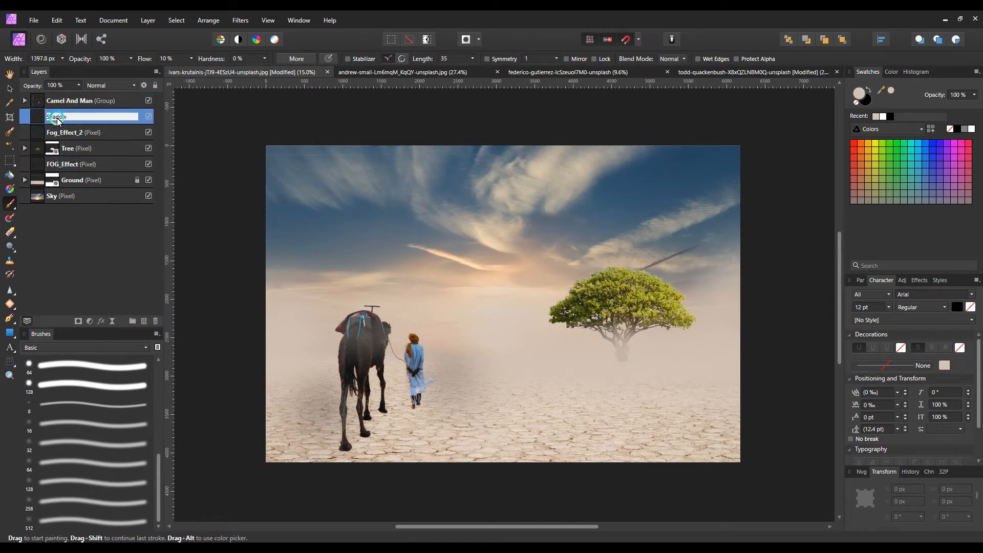
key("Return")
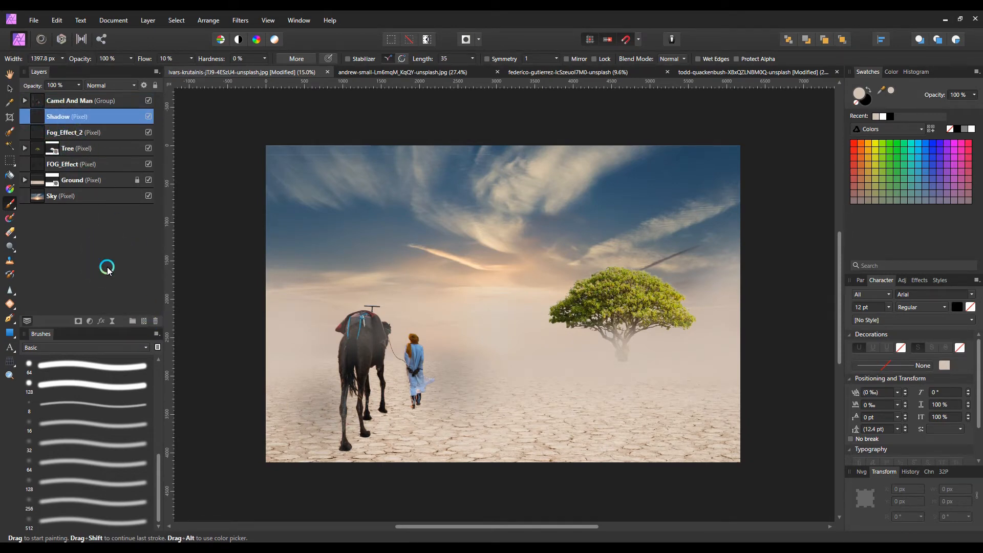
Step: Set the brush colour to near-black 181818 with high flow and paint a dark shadow under the camel's feet with an 858 px brush
left_click(13, 209)
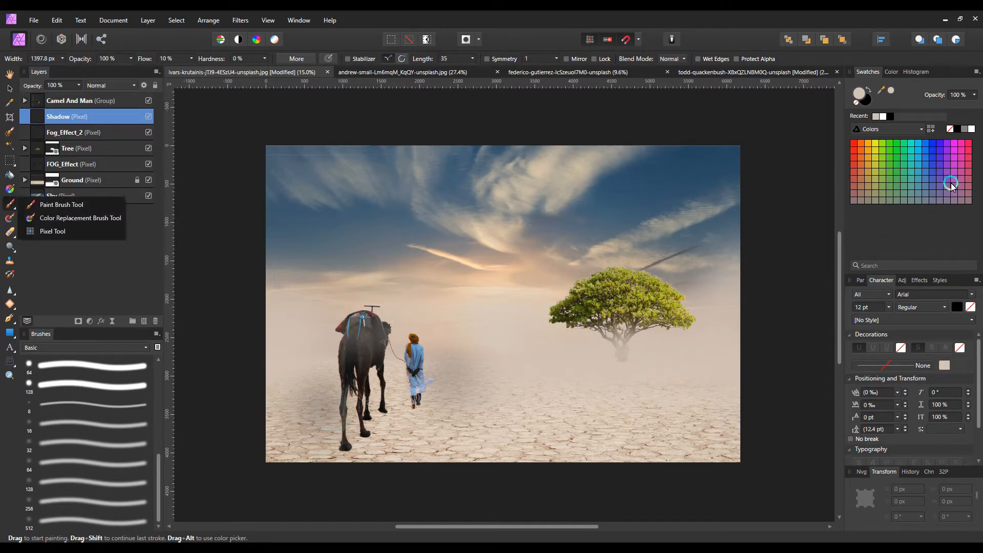
double_click(868, 104)
left_click_drag(347, 339, 344, 349)
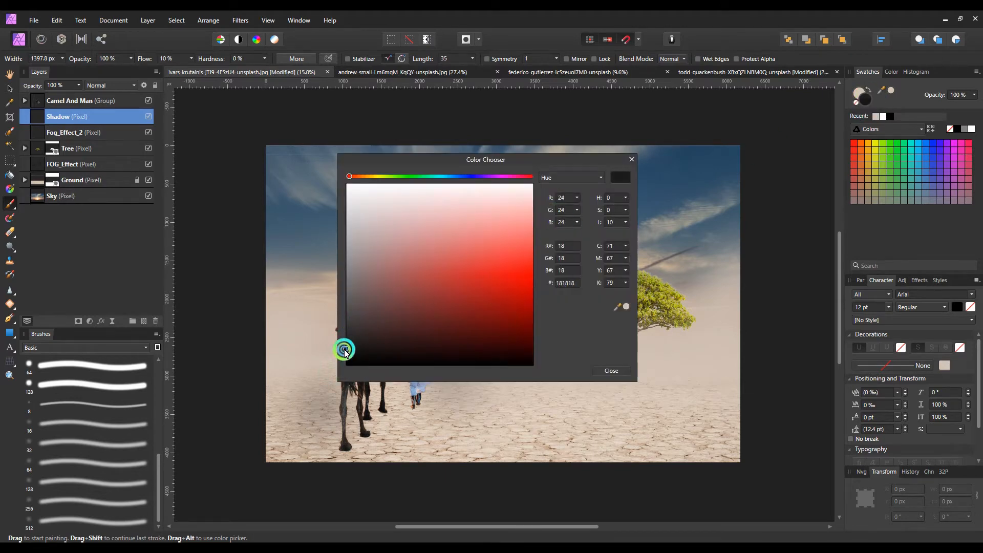
left_click(630, 160)
left_click_drag(145, 61, 180, 61)
scroll(509, 464, "up", 3)
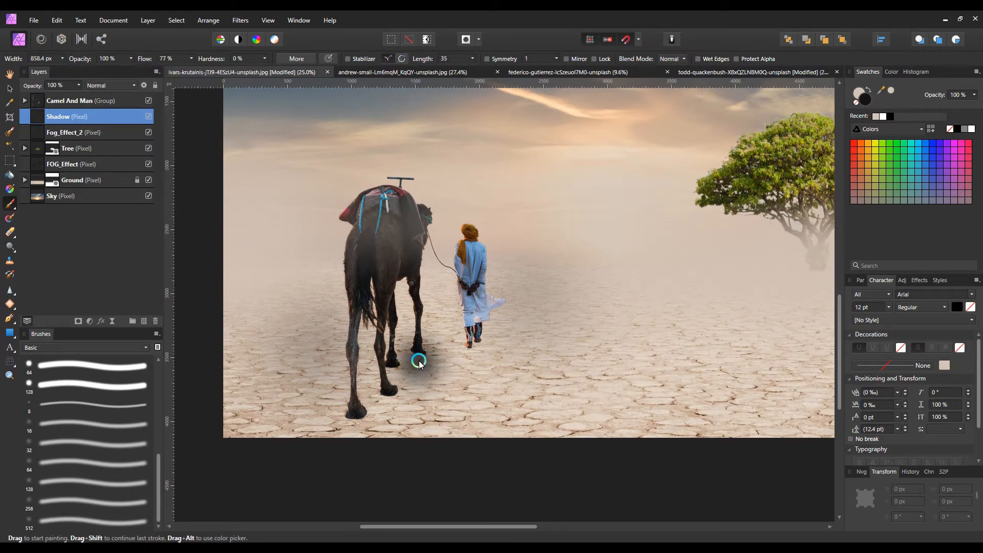
mouse_move(419, 358)
left_mouse_down()
mouse_move(391, 368)
mouse_move(387, 404)
mouse_move(388, 394)
mouse_move(353, 410)
left_mouse_up()
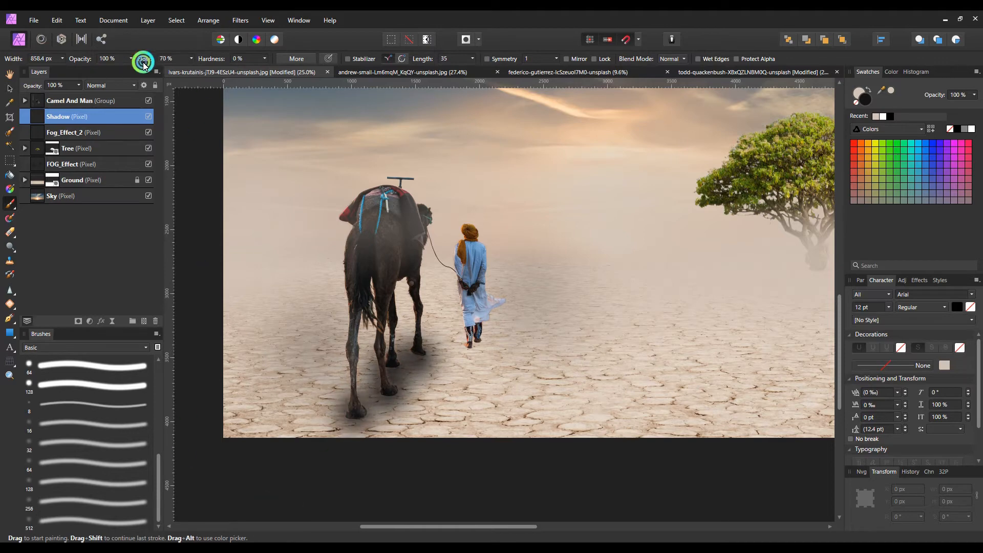
Step: Extend the camel's shadow to the bottom edge of the image at 11% flow with a 620 px brush, softening it at 2%
left_click_drag(143, 61, 109, 87)
key("bracketleft")
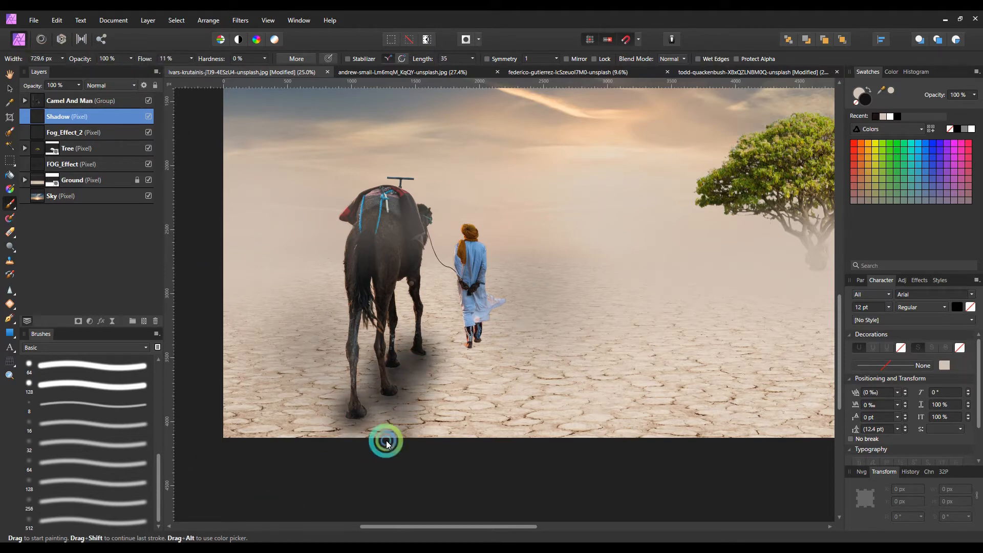
left_click_drag(387, 441, 347, 471)
key("bracketleft")
mouse_move(370, 369)
left_mouse_down()
mouse_move(287, 457)
mouse_move(215, 470)
mouse_move(269, 451)
mouse_move(348, 471)
left_mouse_up()
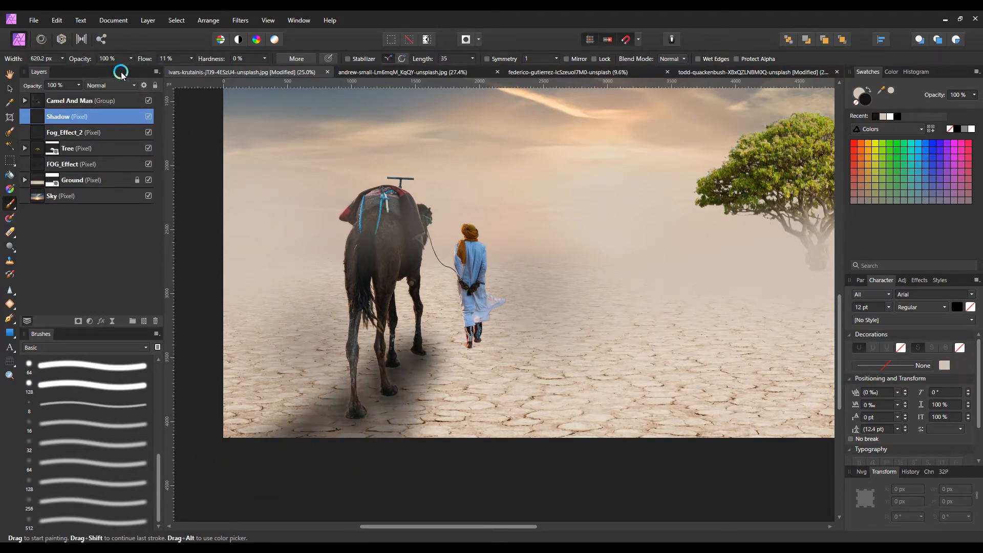
left_click_drag(144, 61, 139, 62)
mouse_move(382, 399)
left_mouse_down()
mouse_move(425, 381)
mouse_move(374, 463)
mouse_move(343, 441)
mouse_move(378, 363)
left_mouse_up()
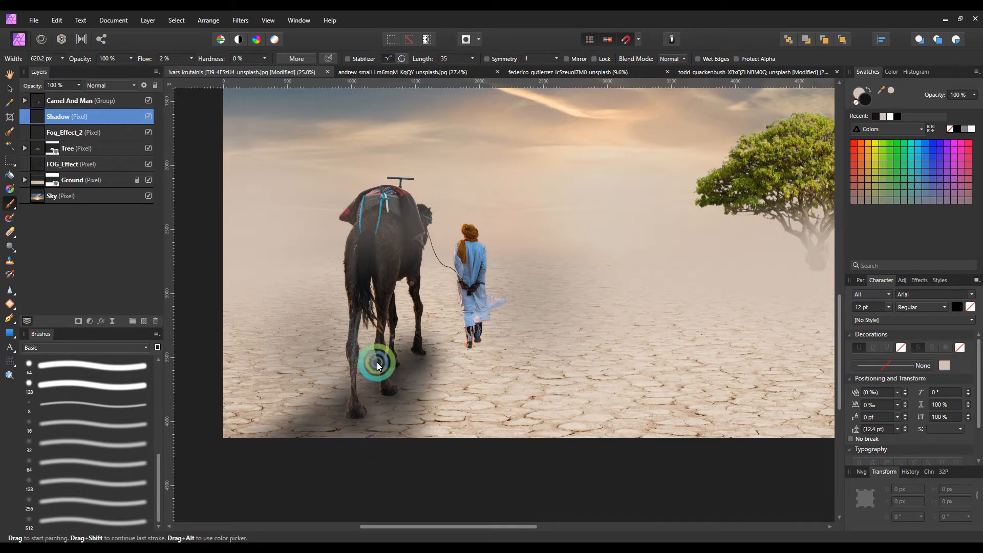
Step: Darken the shadow around the camel's hooves at 12% flow with a 448 px brush, then soften the lower edge at 5%
left_click_drag(132, 59, 154, 61)
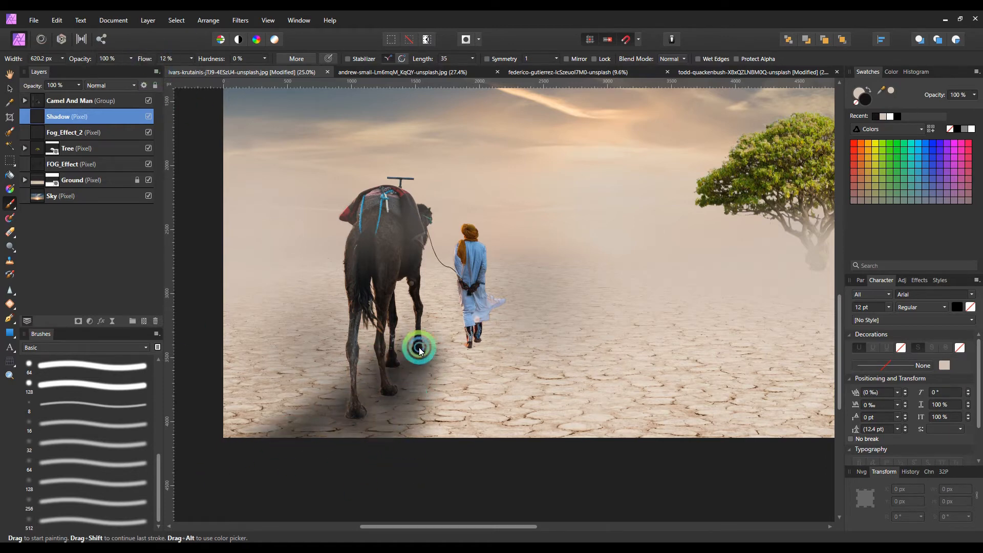
mouse_move(420, 348)
left_mouse_down()
mouse_move(382, 380)
mouse_move(393, 368)
left_mouse_up()
key("bracketleft")
key("bracketleft")
left_click_drag(347, 418, 374, 412)
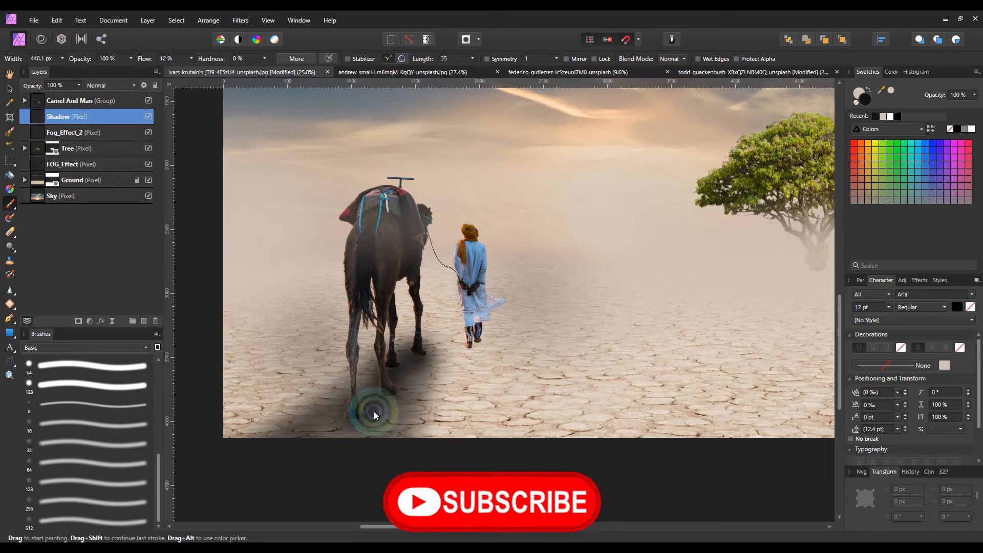
left_click_drag(143, 59, 137, 60)
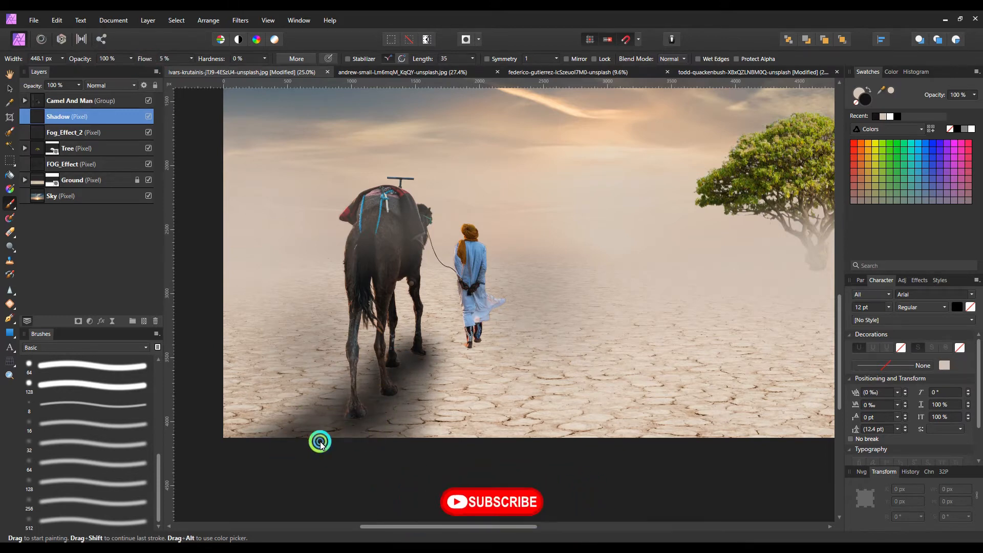
mouse_move(320, 442)
left_mouse_down()
mouse_move(430, 370)
mouse_move(414, 372)
mouse_move(431, 383)
mouse_move(412, 441)
mouse_move(330, 414)
mouse_move(266, 458)
mouse_move(322, 446)
mouse_move(254, 512)
left_mouse_up()
Step: Raise the paint brush flow to 46% and focus on the man's feet
key("ctrl+minus")
key("ctrl+minus")
key("ctrl+minus")
key("ctrl+plus")
key("ctrl+plus")
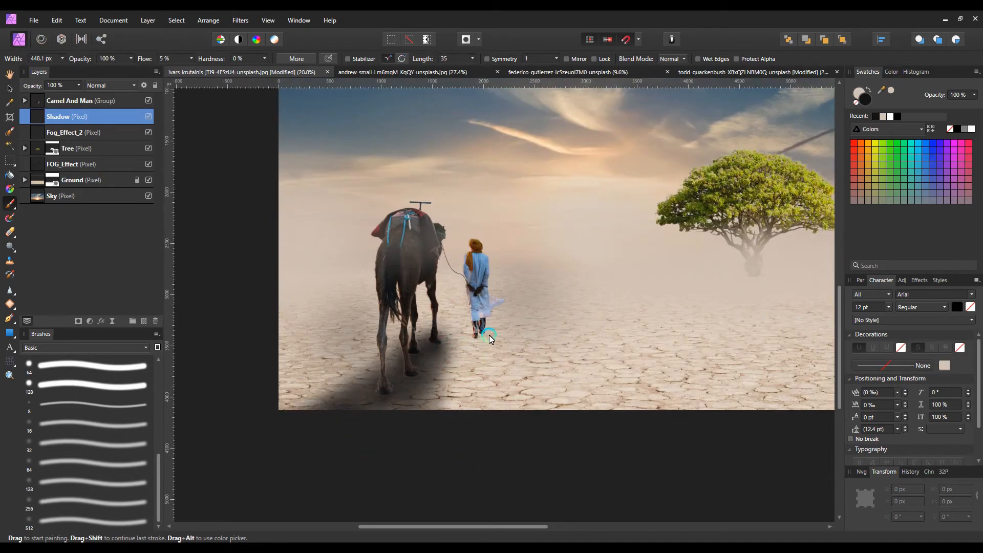
left_click(154, 62)
key("ctrl+plus")
key("ctrl+plus")
left_click_drag(146, 60, 153, 61)
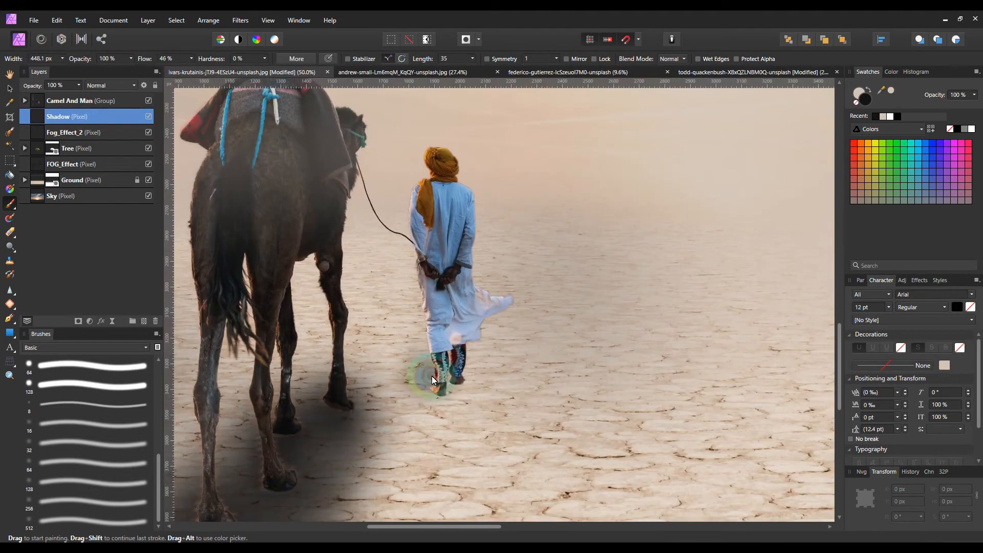
mouse_move(445, 387)
left_mouse_down()
mouse_move(473, 398)
mouse_move(481, 422)
left_mouse_up()
key("ctrl+z")
left_click(448, 386)
key("ctrl+z")
key("ctrl+z")
Step: Add a pixel layer named Shadow_2 above Shadow and paint a small dark spot beneath the man's feet
left_click(144, 321)
double_click(60, 118)
type("S")
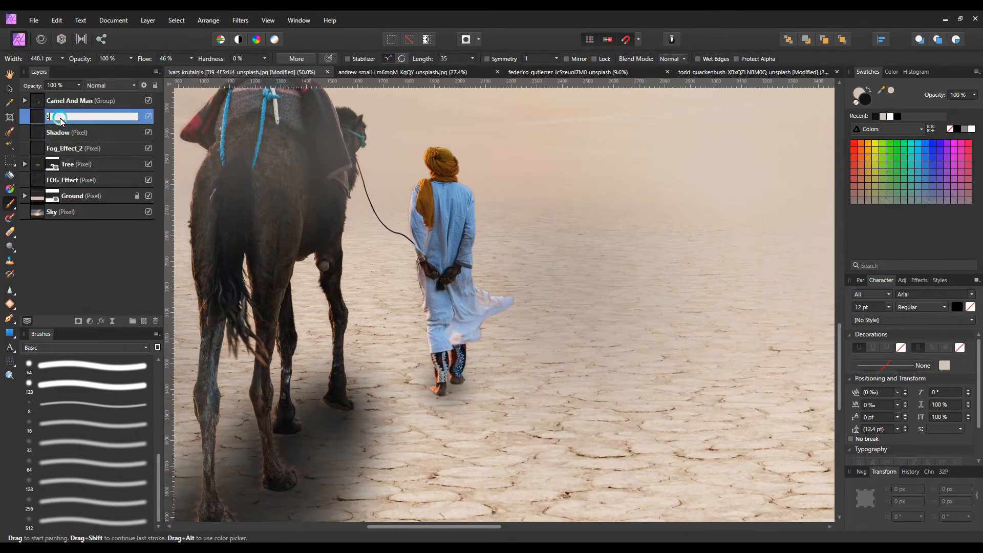
type("hadow_2")
key("Return")
left_click_drag(448, 382, 451, 390)
Step: Flatten the Shadow_2 spot to 261 px high and move it down directly beneath the man's feet
left_click(14, 93)
left_click_drag(450, 437, 450, 403)
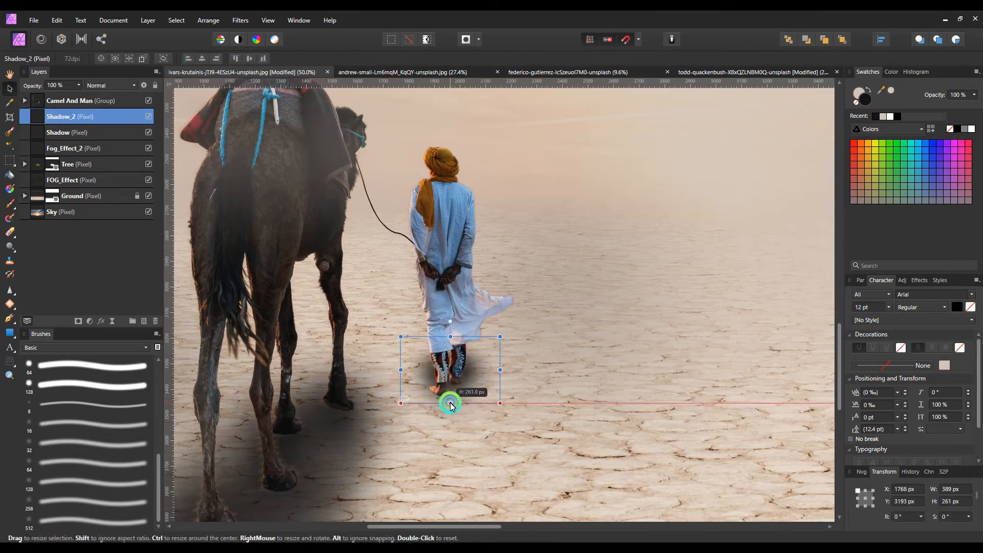
left_click_drag(470, 370, 471, 389)
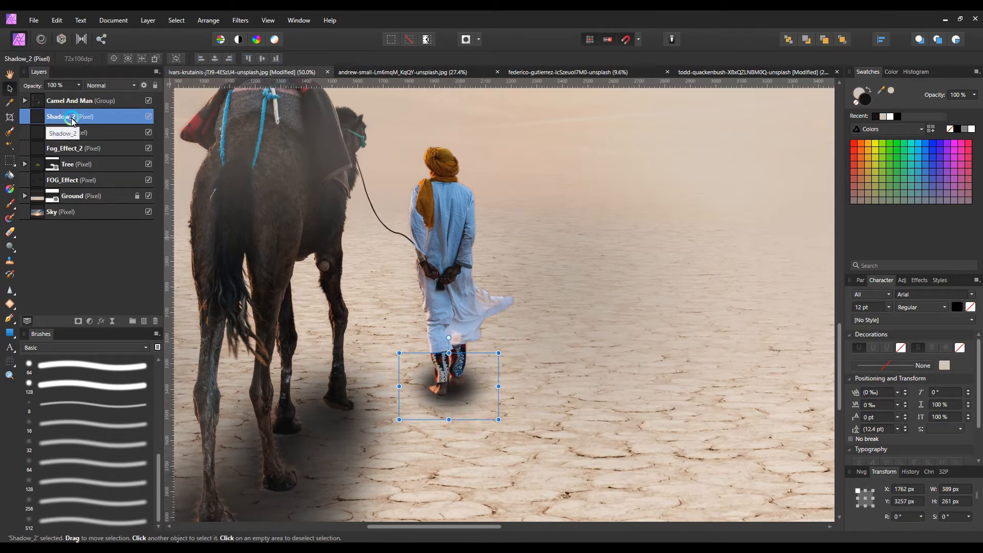
Step: Duplicate Shadow_2, stretch the copy downward to 483 px high and lower its opacity to 89%
key("ctrl+j")
left_click_drag(449, 420, 452, 476)
left_click_drag(34, 87, 31, 92)
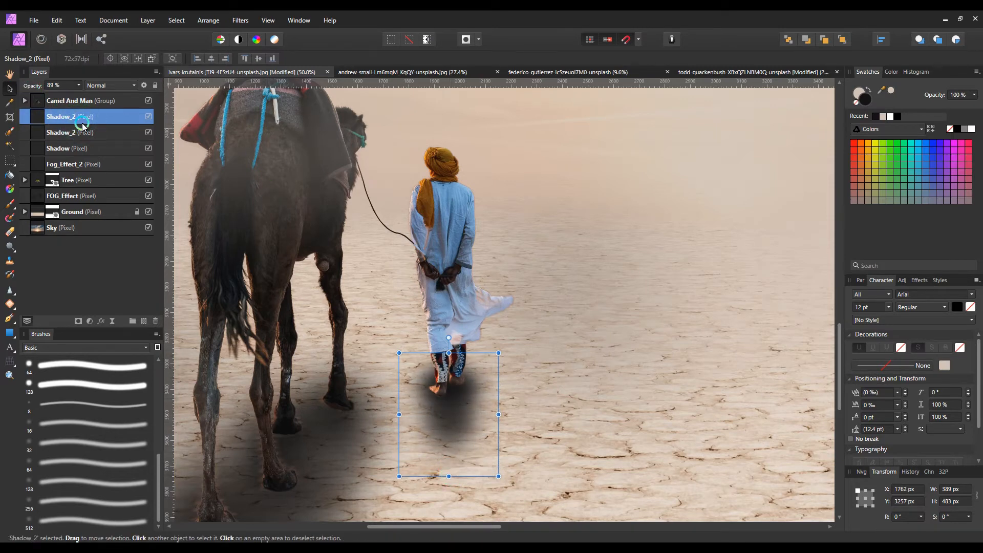
Step: Duplicate the stretched Shadow_2 again, extend the copy to 968 px high, shift it up slightly and lower its opacity to 74%
key("ctrl+j")
scroll(505, 346, "down", 2)
left_click_drag(449, 415, 447, 478)
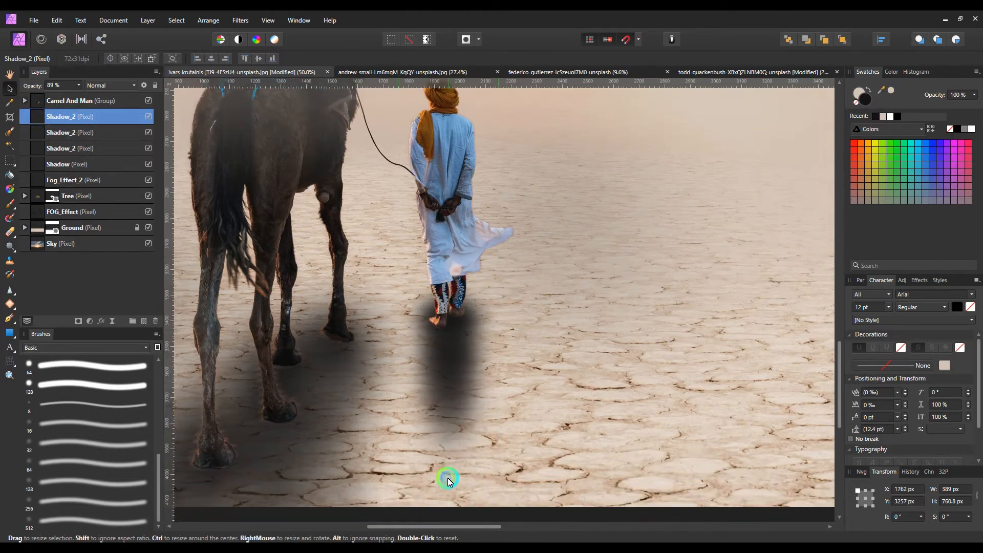
left_click_drag(459, 413, 458, 386)
left_click_drag(450, 452, 449, 505)
left_click_drag(33, 86, 28, 92)
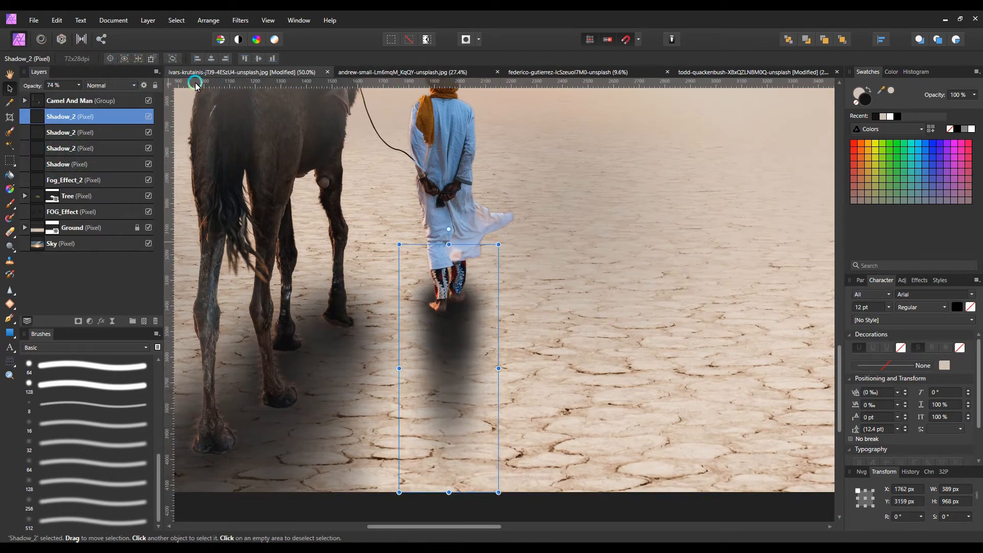
Step: Paint over the man's shadow on the topmost Shadow_2 layer with the 448 px soft brush at 6% flow
key("b")
left_click_drag(132, 78, 129, 82)
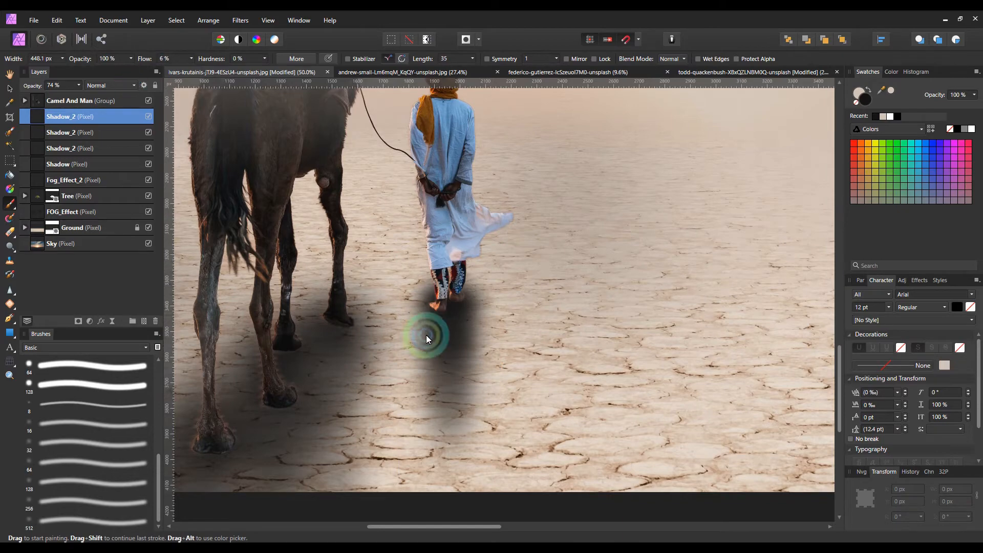
mouse_move(429, 335)
left_mouse_down()
mouse_move(421, 354)
mouse_move(442, 396)
mouse_move(485, 431)
mouse_move(479, 396)
mouse_move(439, 397)
mouse_move(445, 450)
left_mouse_up()
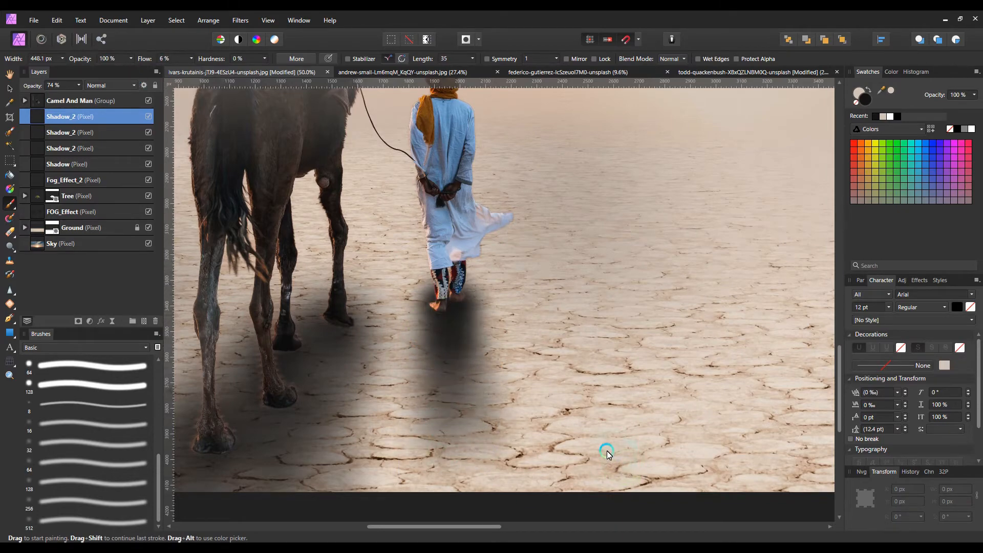
key("ctrl+0")
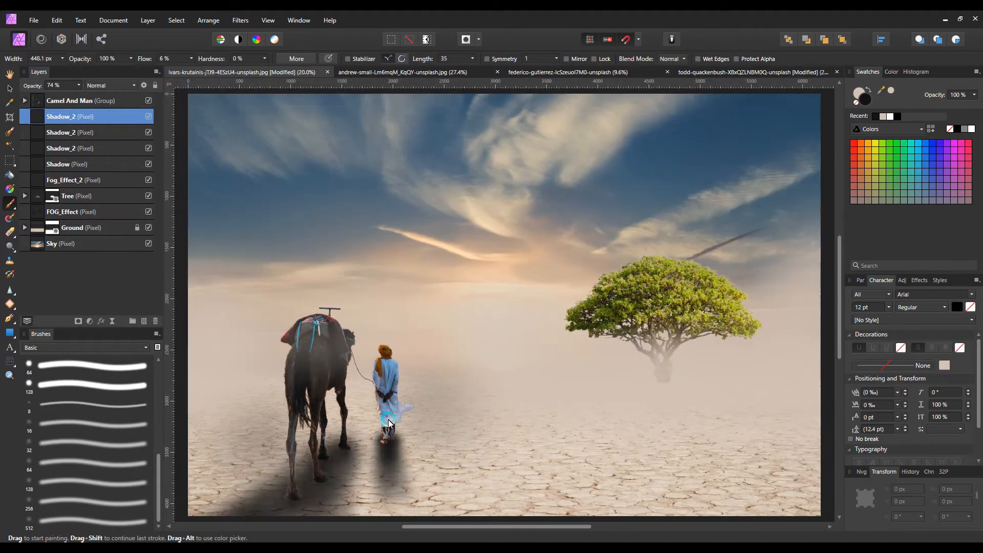
Step: Narrow the lowest Shadow_2 layer slightly from both sides
left_click(72, 147)
key("ctrl+plus")
key("v")
left_click_drag(277, 251, 317, 122)
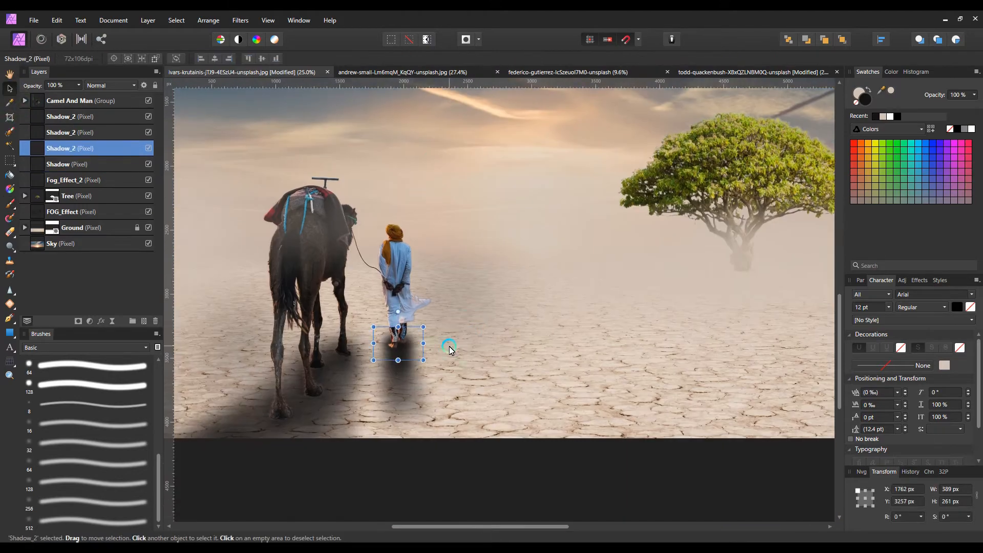
key("ctrl+plus")
left_click_drag(346, 388, 336, 388)
left_click_drag(248, 388, 251, 415)
Step: Narrow the middle Shadow_2 layer to 365 px wide and clear the selection
left_click(73, 132)
left_click_drag(345, 417, 342, 420)
key("ctrl+minus")
key("ctrl+minus")
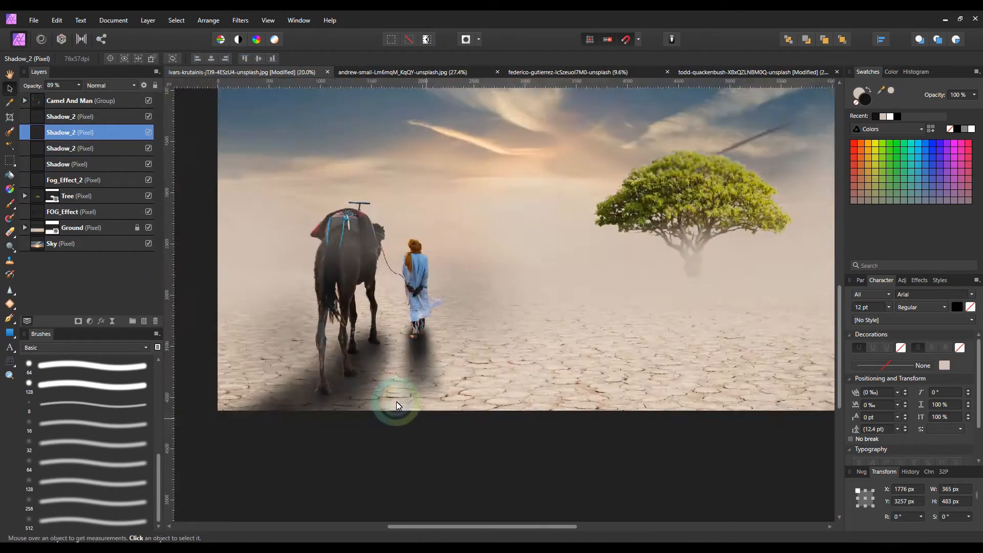
key("ctrl+minus")
left_click(10, 88)
left_click(546, 482)
key("ctrl+minus")
key("ctrl+plus")
left_click_drag(628, 450, 551, 467)
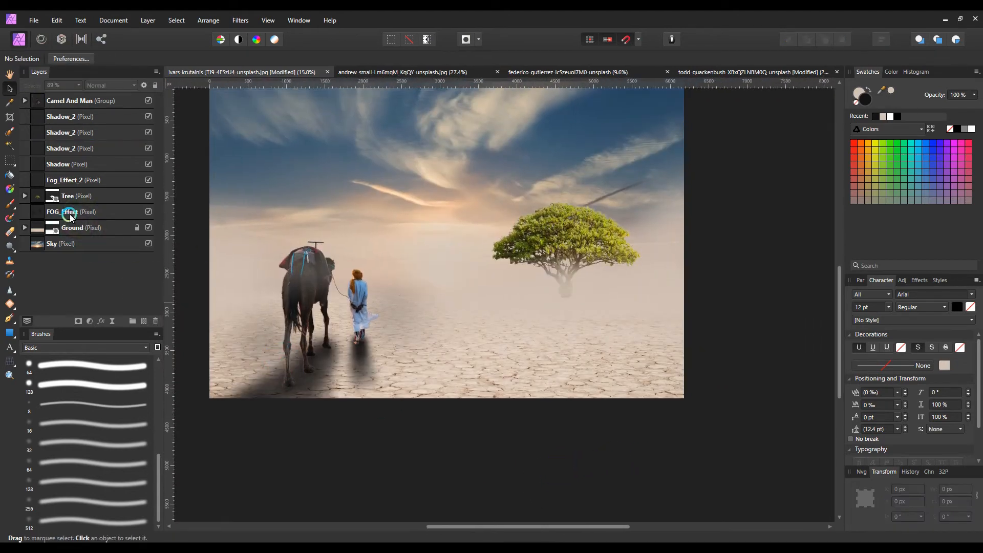
Step: Apply a Gaussian Blur with an 84.7 px radius to the Fog_Effect_2 layer
left_click(85, 183)
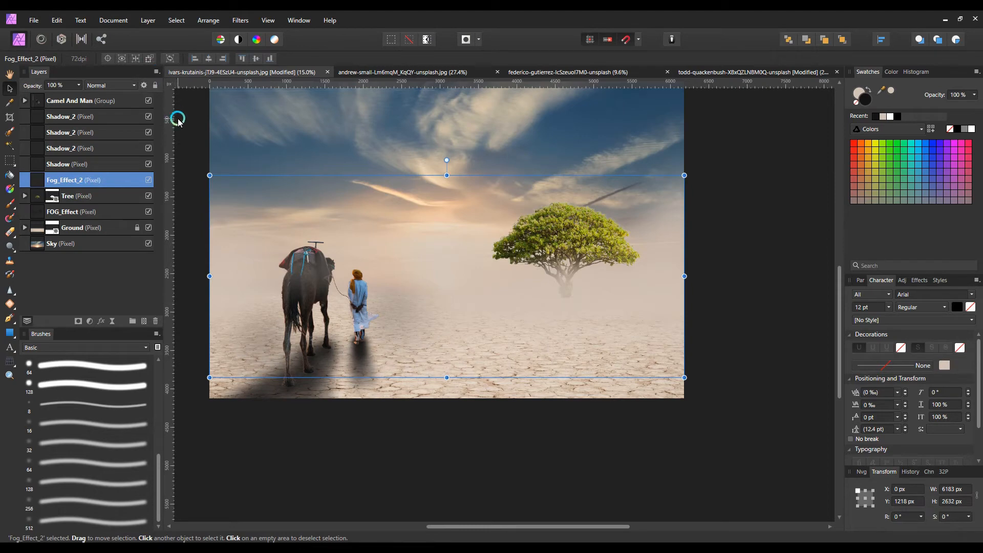
left_click(234, 22)
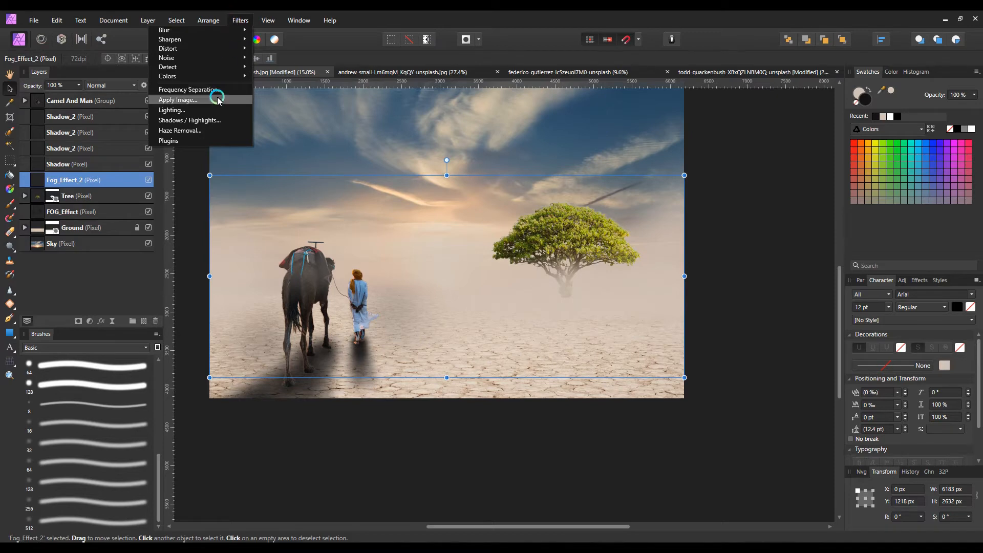
left_click(235, 22)
left_click(235, 22)
mouse_move(230, 30)
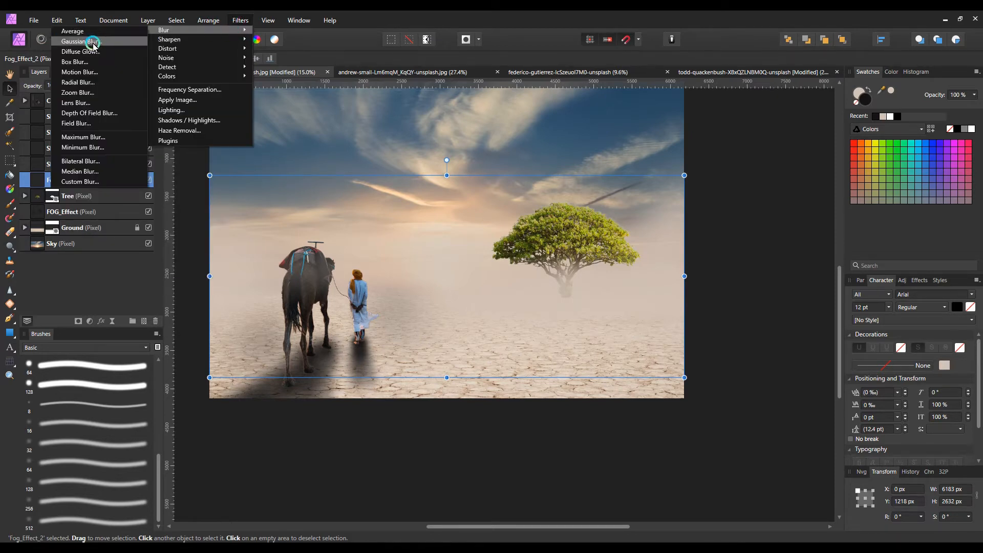
left_click(92, 40)
left_click_drag(703, 485, 773, 485)
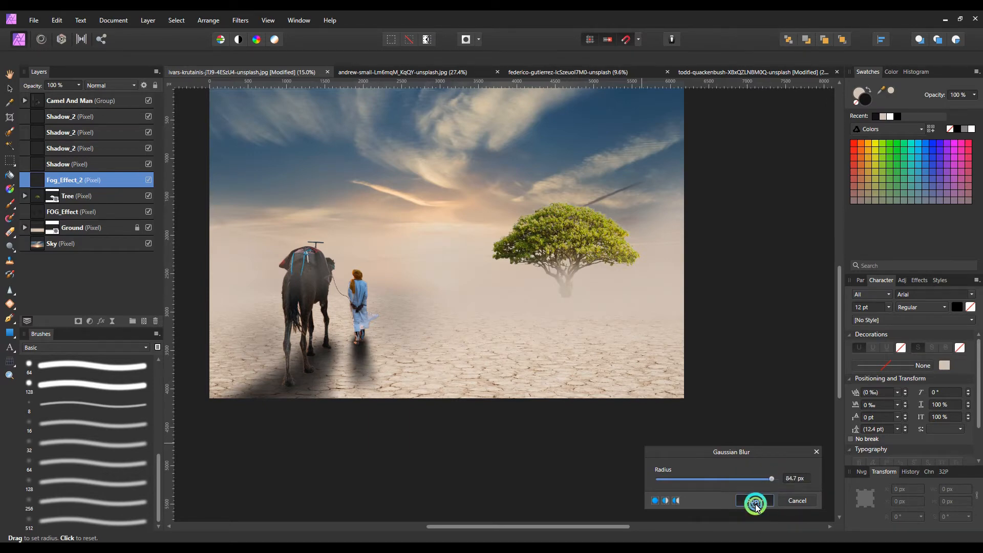
left_click(755, 501)
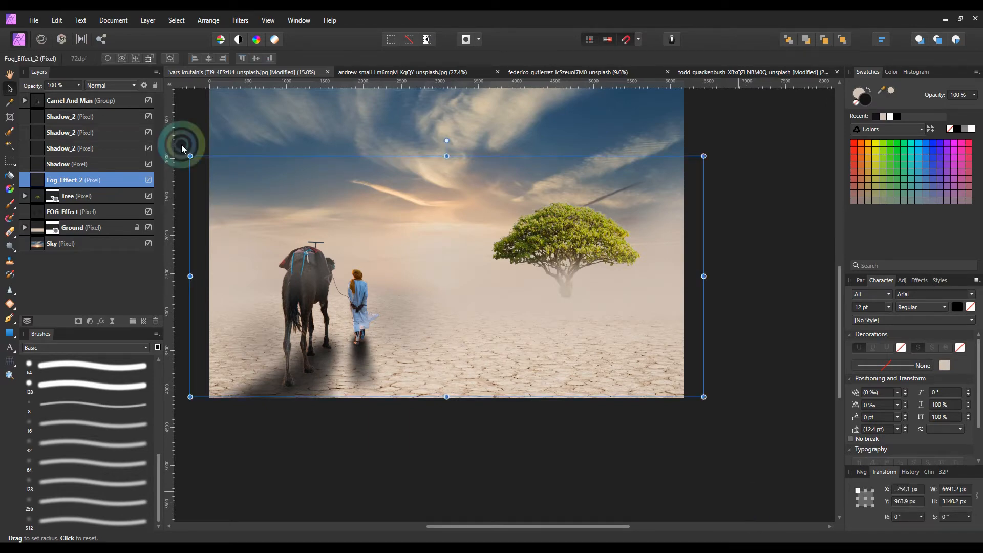
Step: Apply a Gaussian Blur with an 84.7 px radius to FOG_Effect, lower that layer's opacity to 69% and deselect it
left_click(87, 211)
left_click(240, 21)
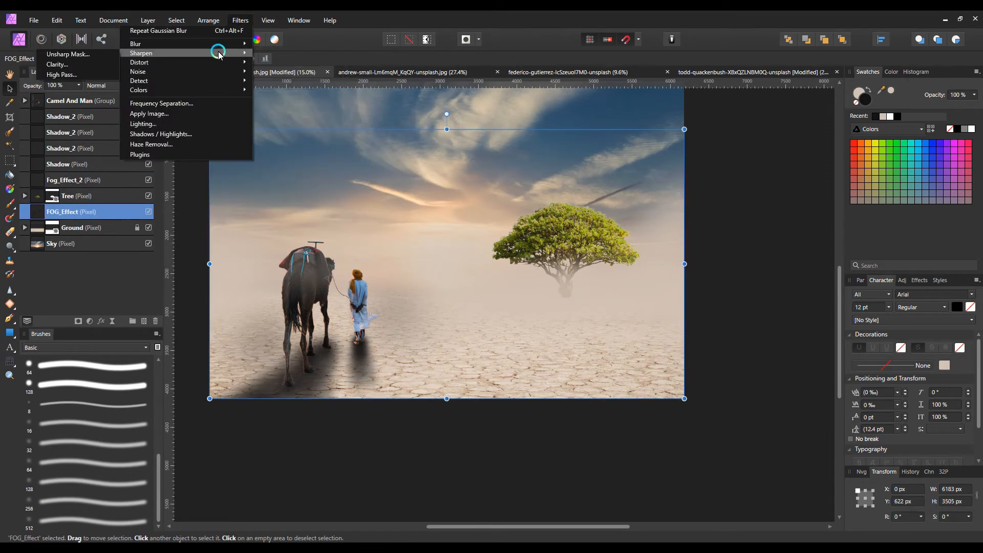
left_click(202, 76)
mouse_move(192, 44)
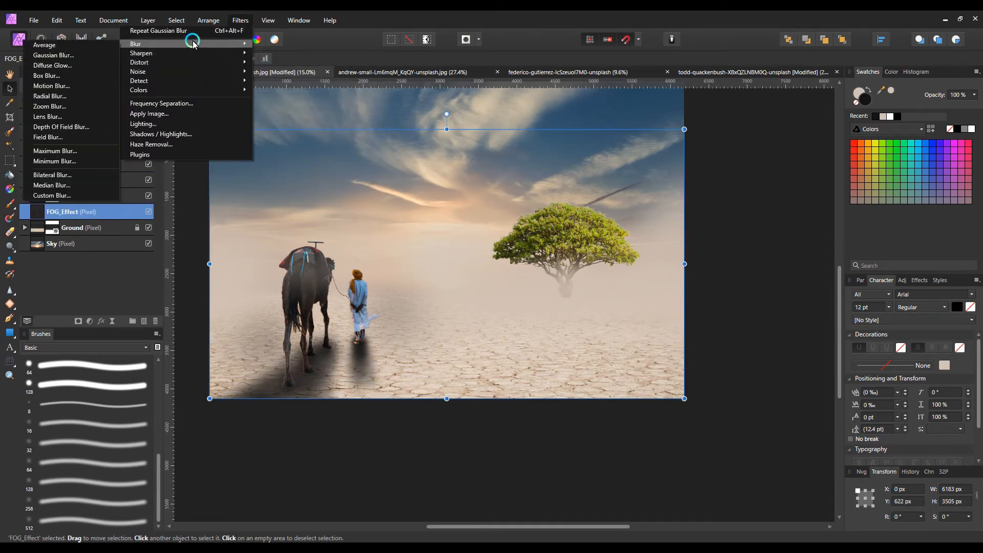
left_click(68, 59)
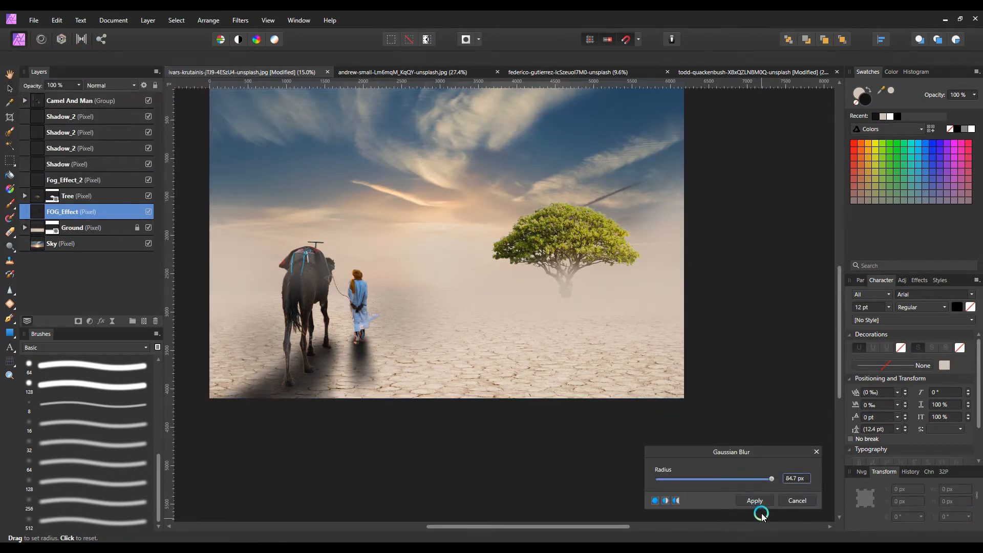
left_click(759, 504)
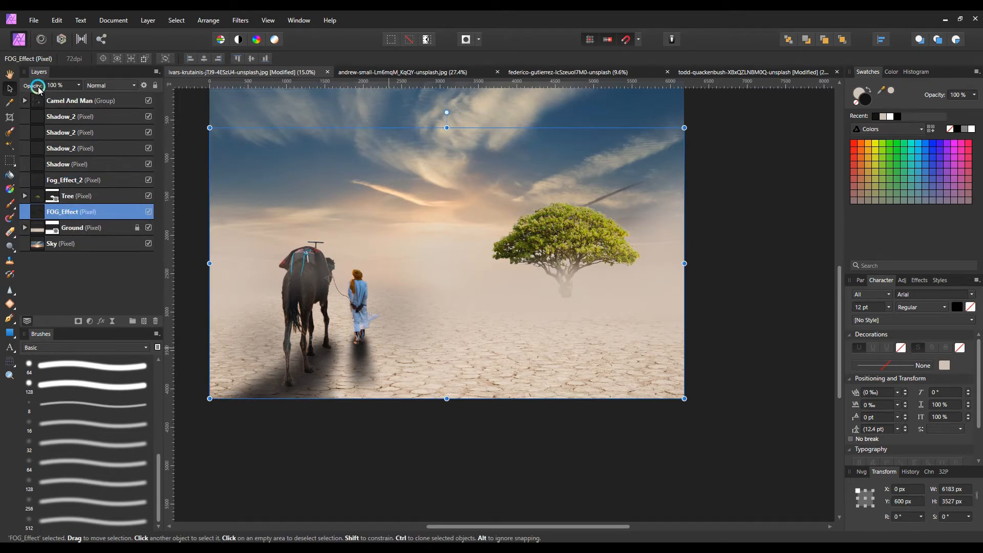
left_click_drag(35, 88, 17, 90)
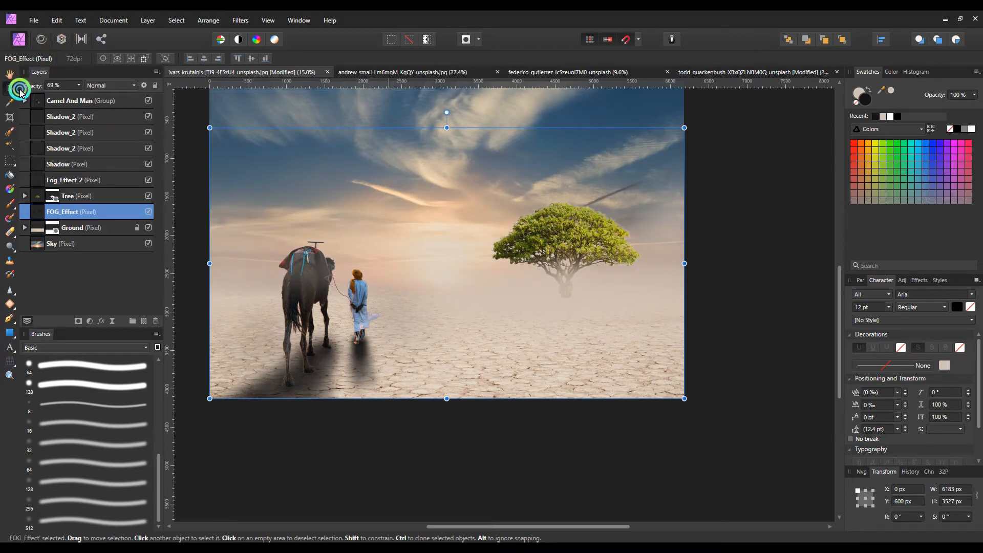
left_click(435, 425)
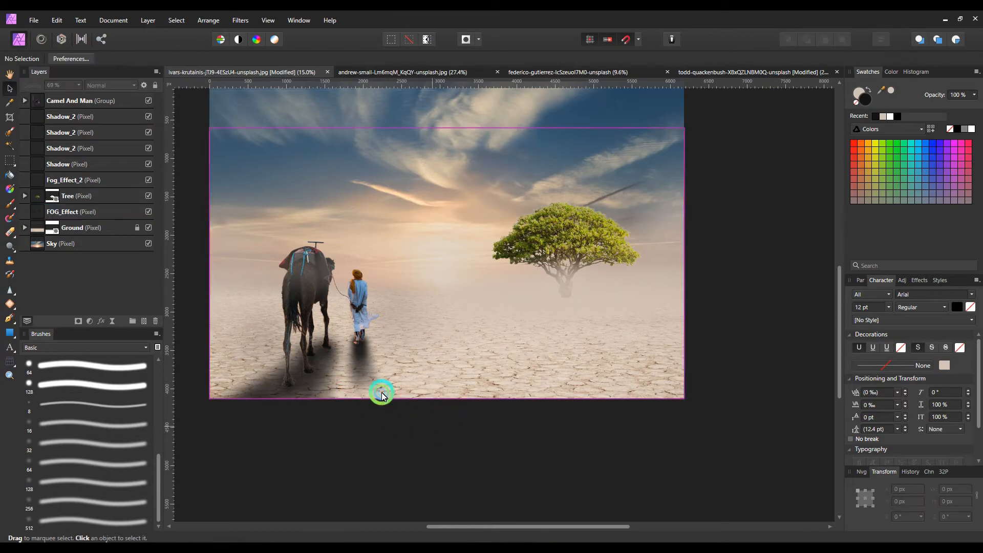
Step: Add a new pixel layer above the Camel And Man group and name it Effect
left_click(70, 101)
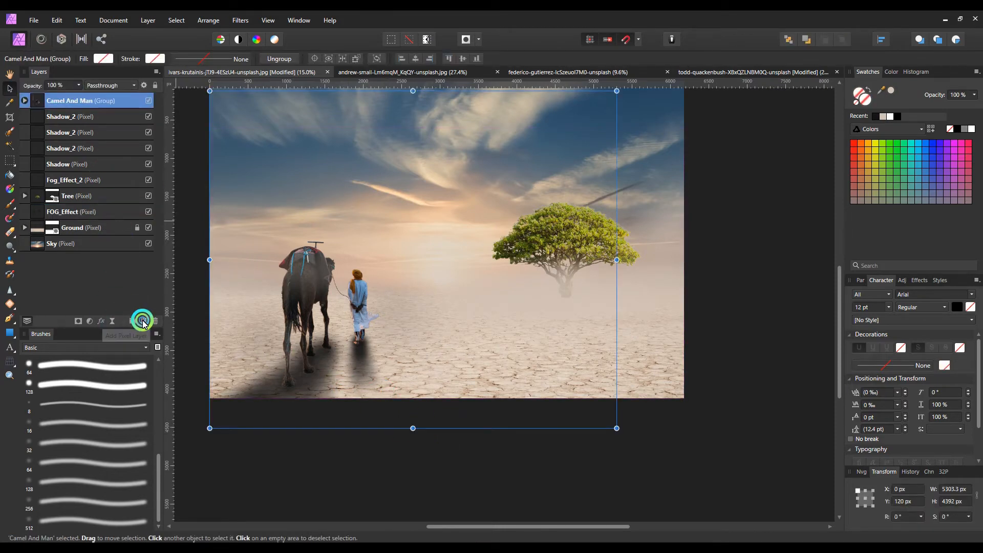
left_click(144, 321)
left_click(61, 103)
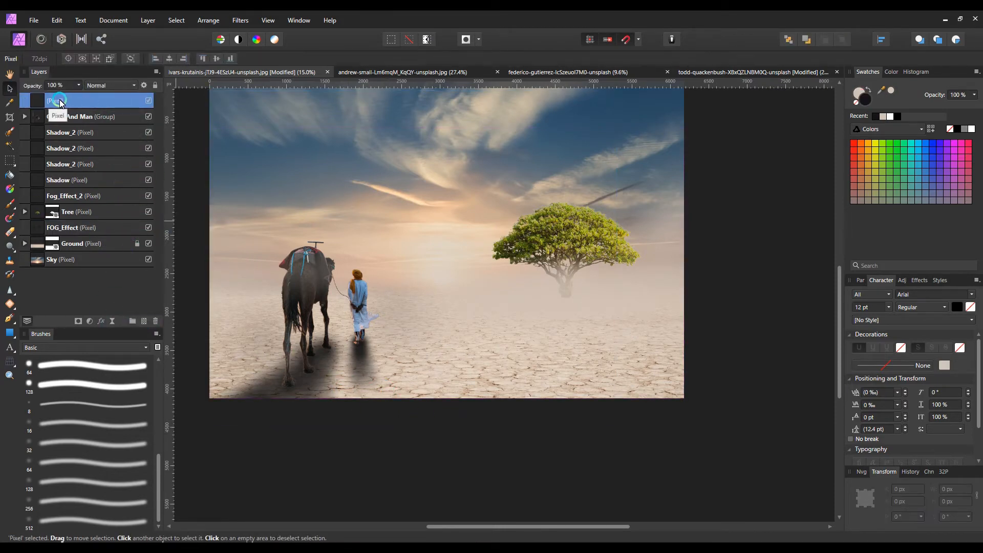
left_click(60, 102)
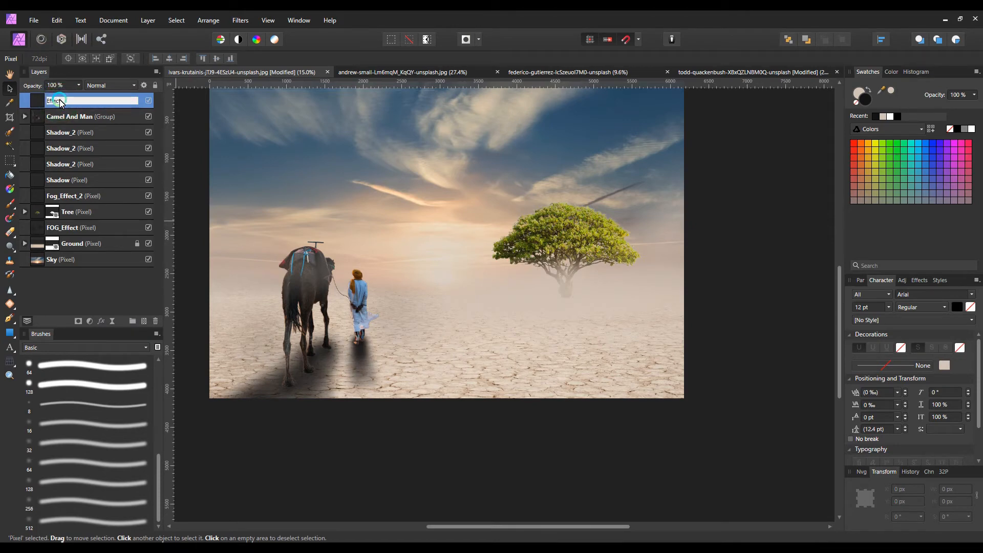
type("Effect")
key("Return")
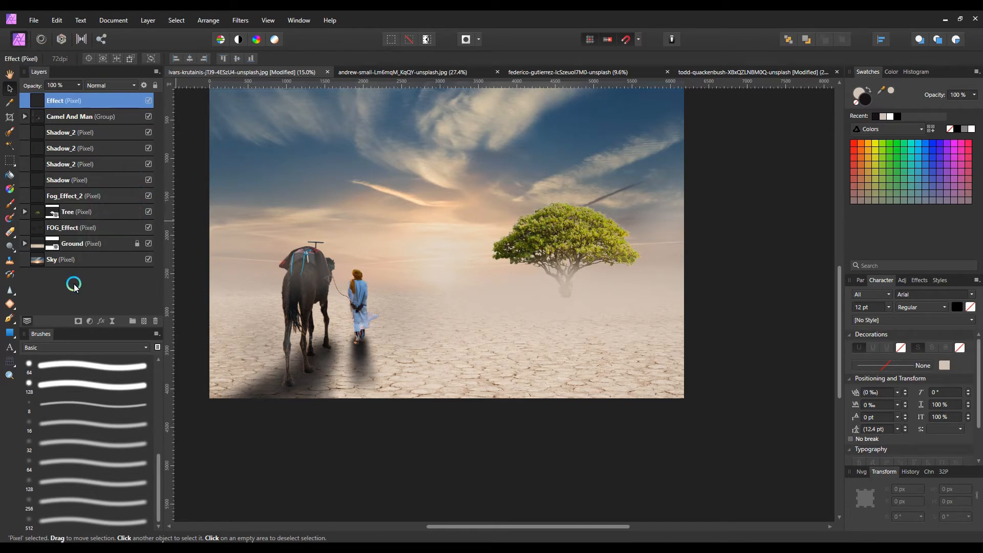
Step: Paint a soft black vignette around the image edges on the Effect layer with a 4096 px brush at 57% flow
left_click(10, 204)
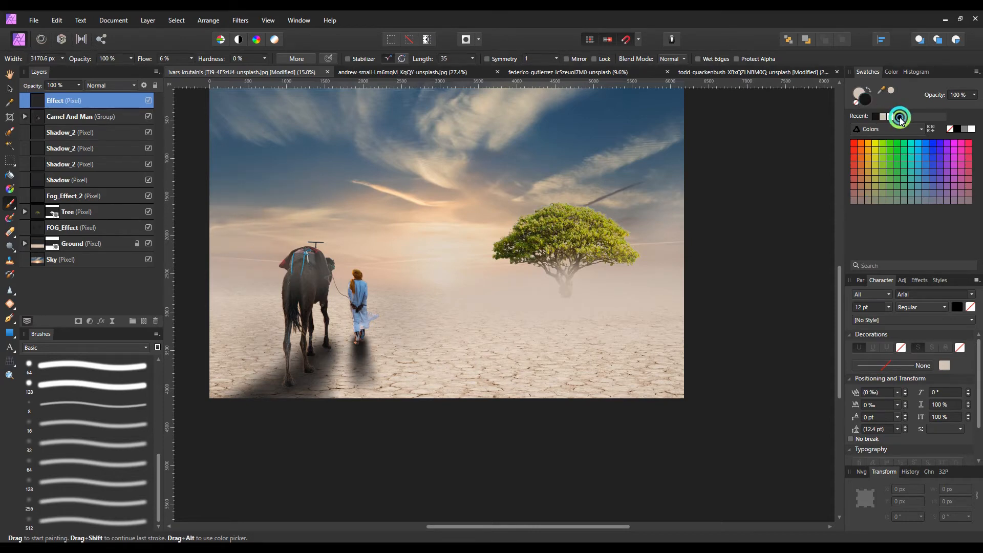
key("ctrl+minus")
left_click_drag(150, 61, 171, 64)
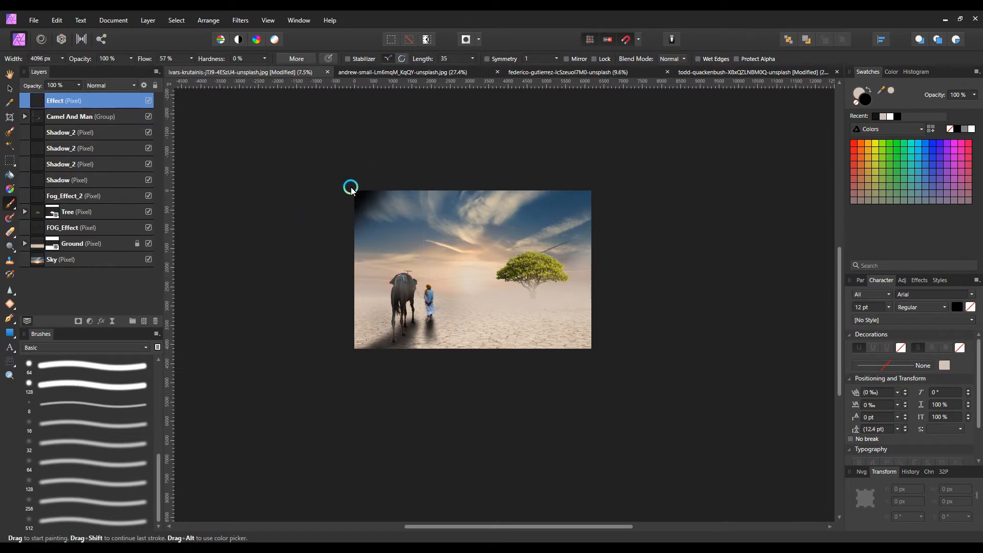
mouse_move(354, 189)
left_mouse_down()
mouse_move(437, 164)
mouse_move(607, 204)
mouse_move(419, 164)
mouse_move(347, 358)
mouse_move(364, 371)
mouse_move(630, 300)
mouse_move(567, 375)
mouse_move(413, 382)
mouse_move(303, 221)
mouse_move(312, 298)
mouse_move(319, 219)
mouse_move(436, 431)
mouse_move(627, 246)
mouse_move(622, 232)
mouse_move(578, 384)
mouse_move(448, 409)
mouse_move(343, 355)
mouse_move(318, 277)
left_mouse_up()
key("v")
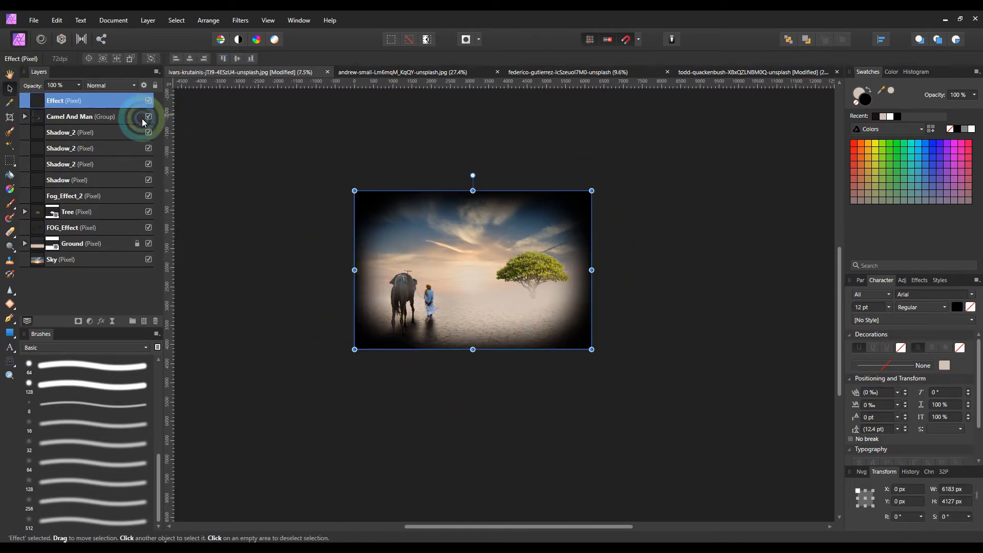
Step: Lower the Effect layer's opacity to 66% and clear the selection
left_click_drag(38, 87, 24, 96)
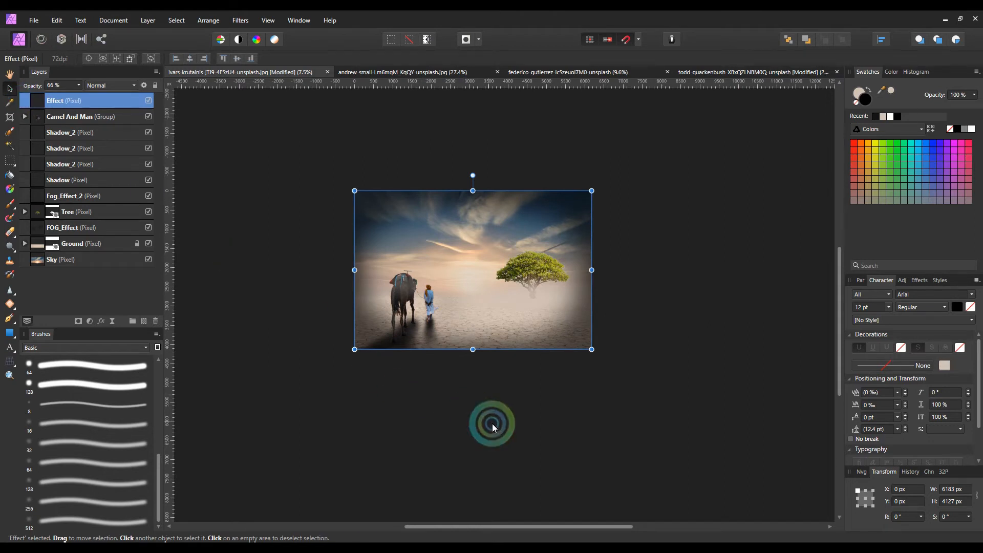
left_click(492, 423)
scroll(523, 431, "up", 1)
scroll(524, 430, "up", 2)
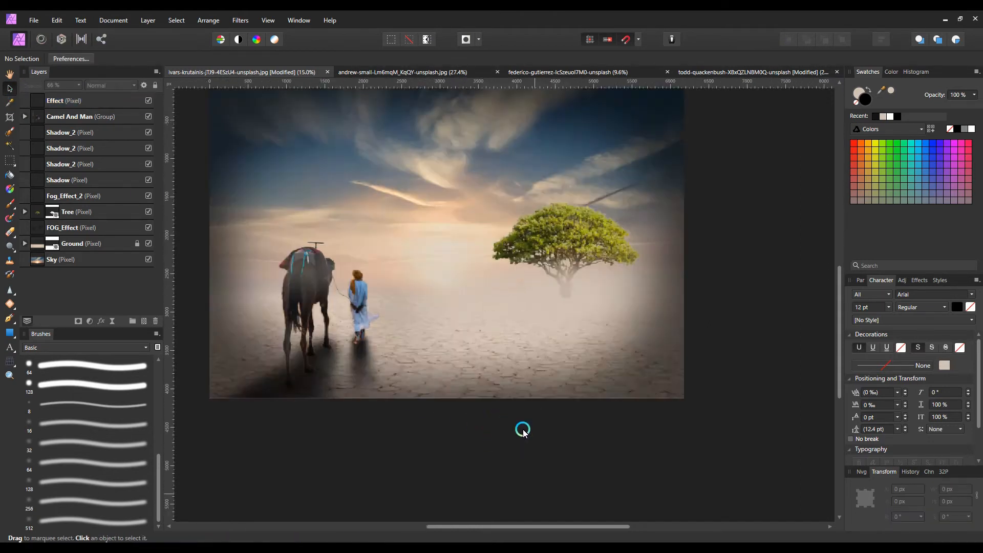
Step: Apply a Gaussian Blur to the Effect layer to soften the vignette
scroll(523, 429, "down", 1)
left_click(76, 100)
left_click(240, 20)
mouse_move(154, 43)
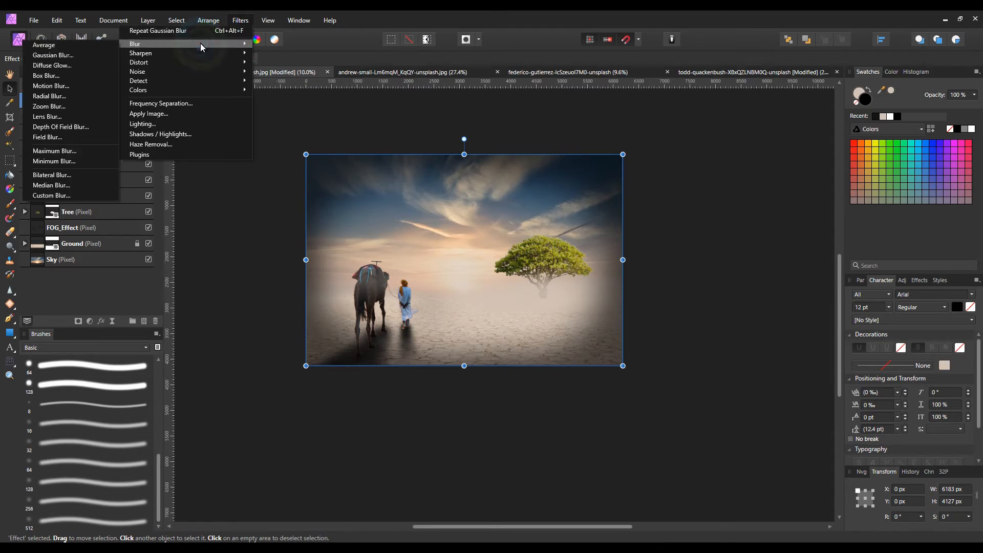
left_click(77, 55)
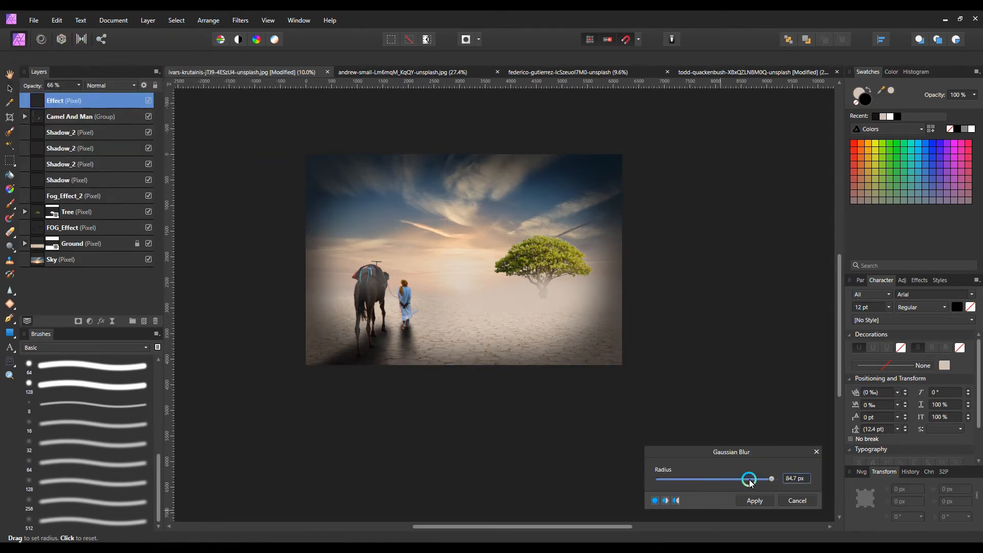
mouse_move(768, 482)
left_mouse_down()
mouse_move(726, 481)
mouse_move(759, 486)
left_mouse_up()
left_click(759, 499)
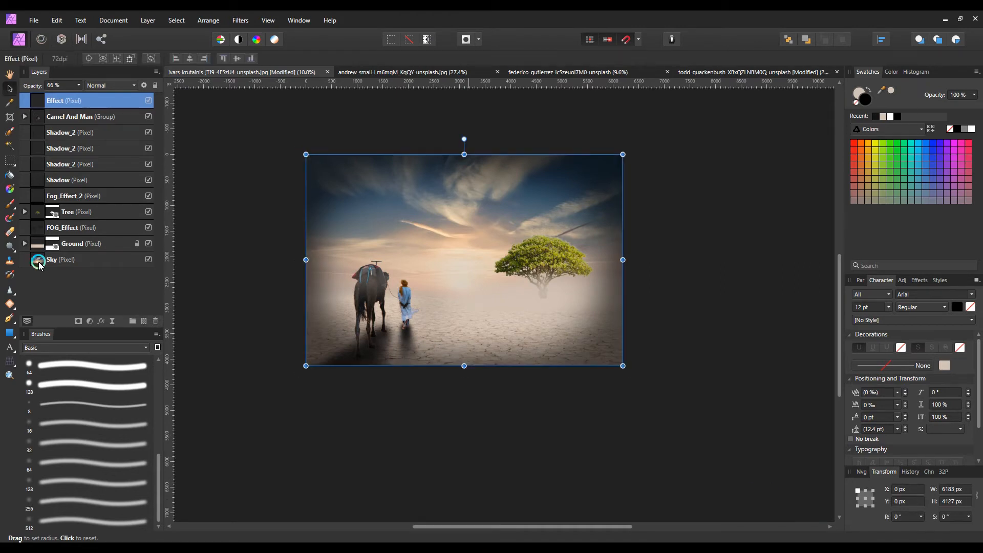
Step: Soften the clouds with a Gaussian Blur on the Sky layer and clear the selection
left_click(39, 265)
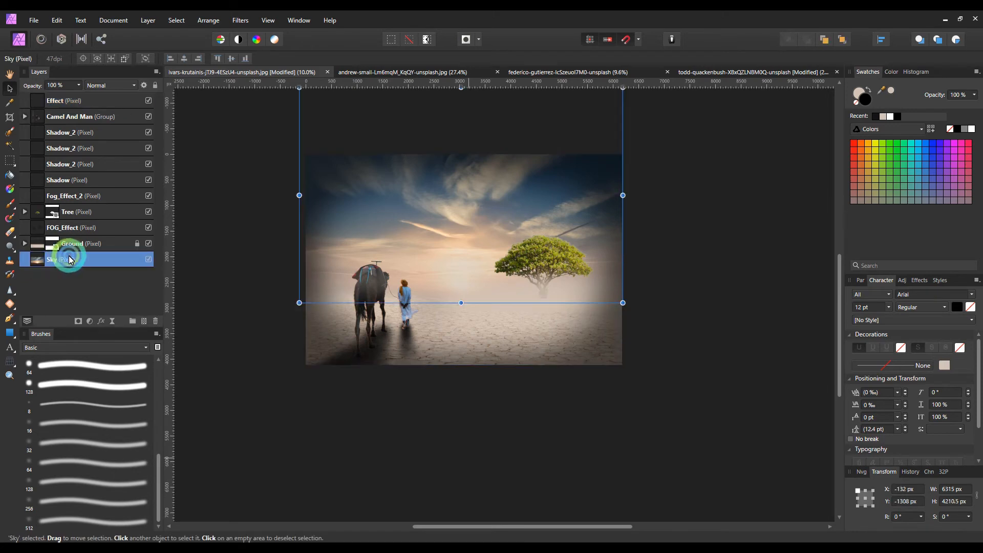
left_click(240, 21)
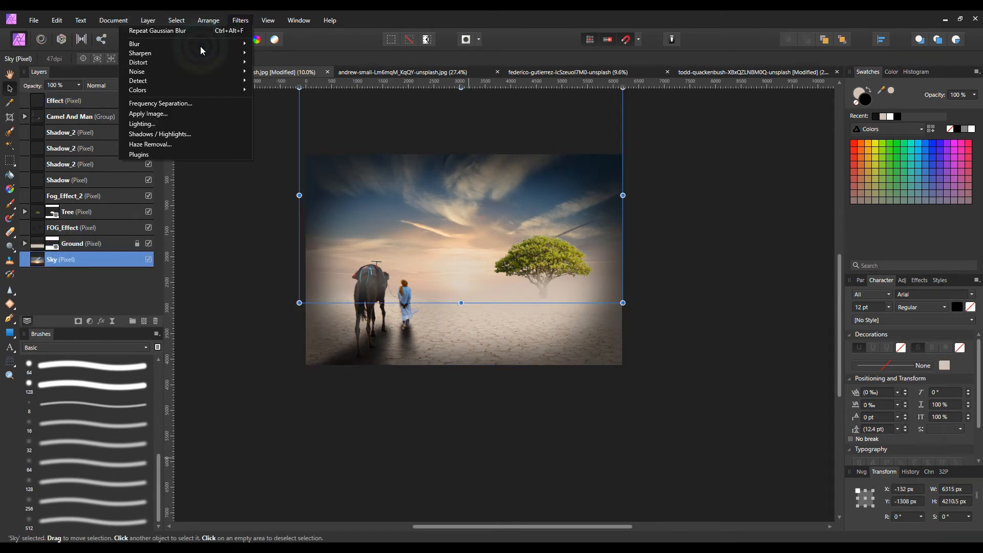
mouse_move(197, 44)
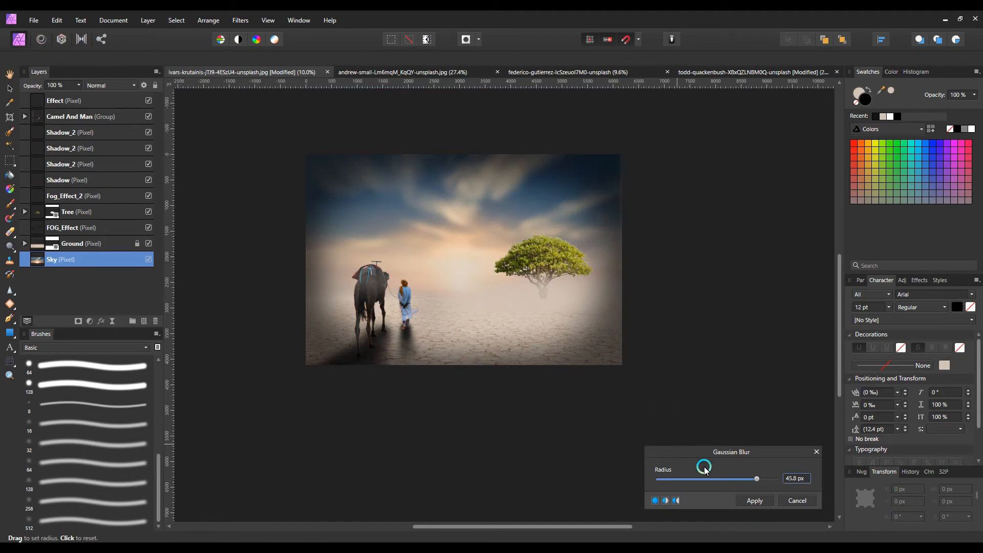
left_click_drag(743, 484, 768, 484)
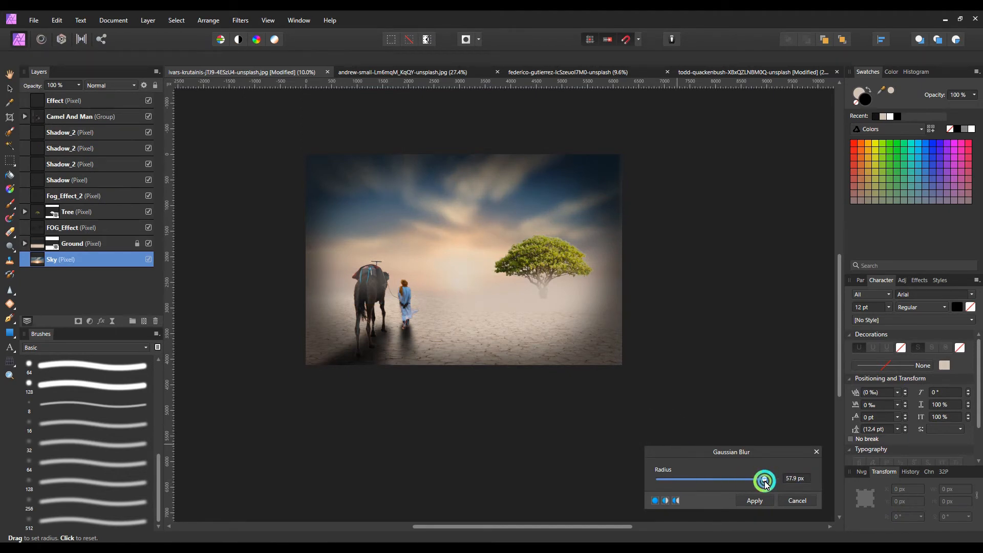
left_click_drag(766, 484, 722, 479)
left_click(761, 502)
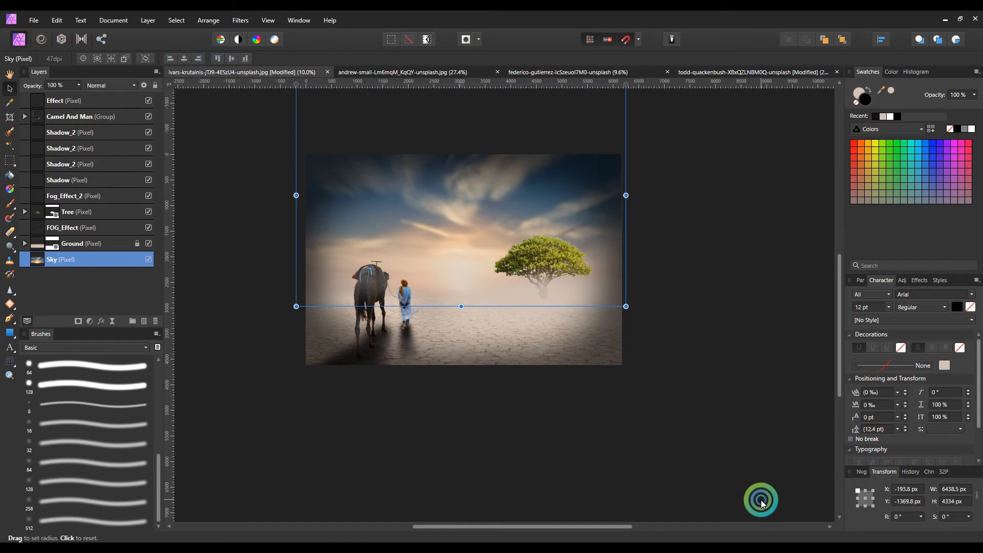
left_click(478, 427)
Step: Add a new pixel layer directly beneath the Tree layer and name it Tree Shadow
key("ctrl+plus")
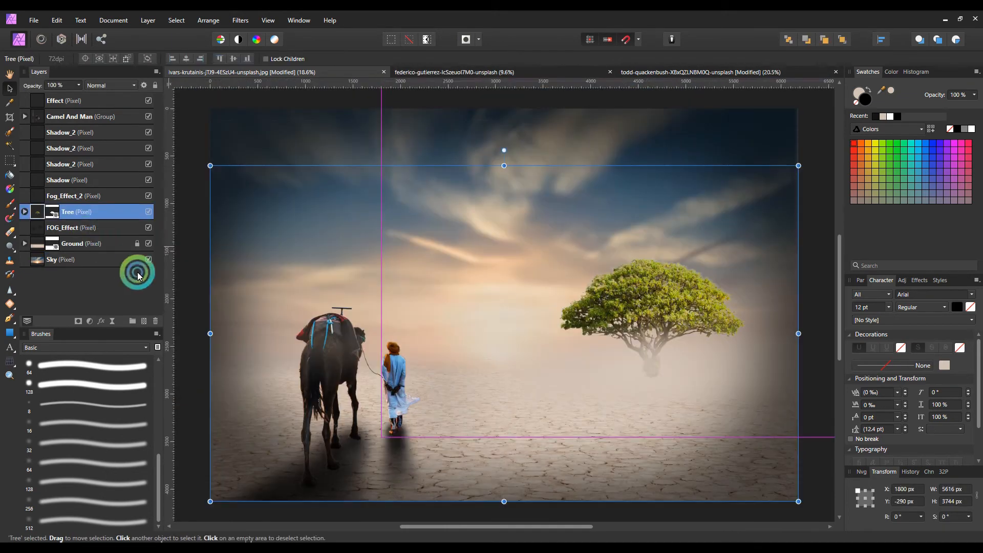
left_click(144, 321)
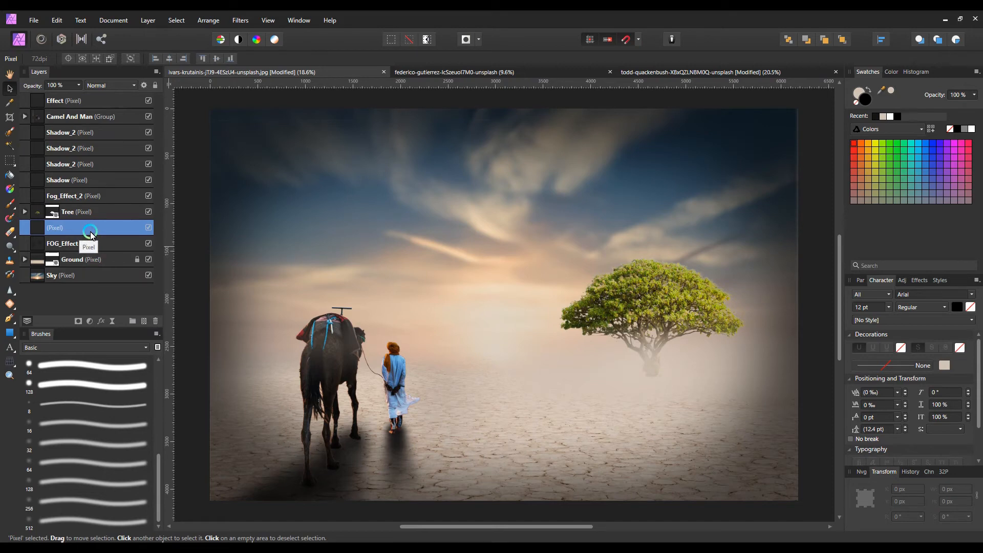
double_click(66, 230)
type("Tree Shadow")
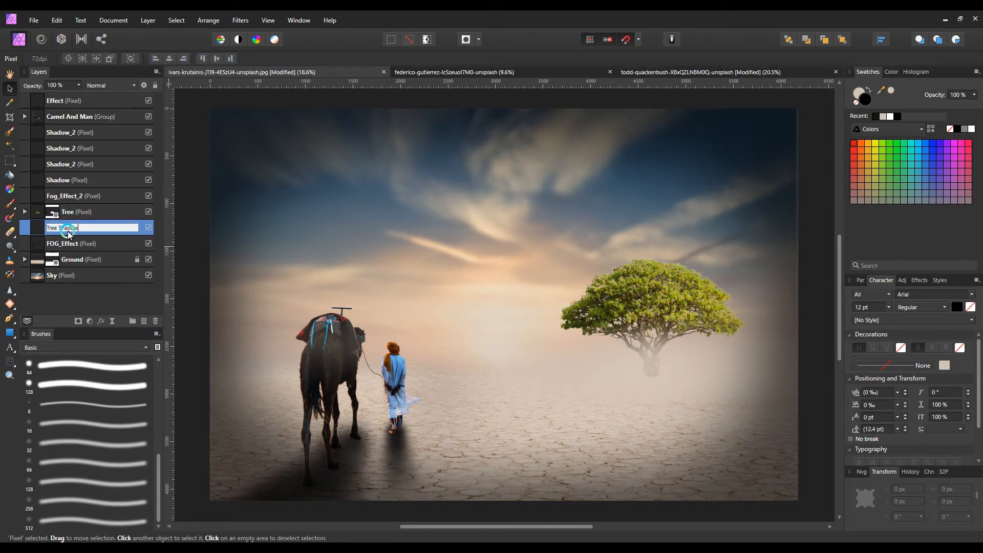
key("Return")
Step: Paint a soft black shadow below the tree on the Tree Shadow layer with a 2959.4 px brush at 88% flow
left_click(10, 204)
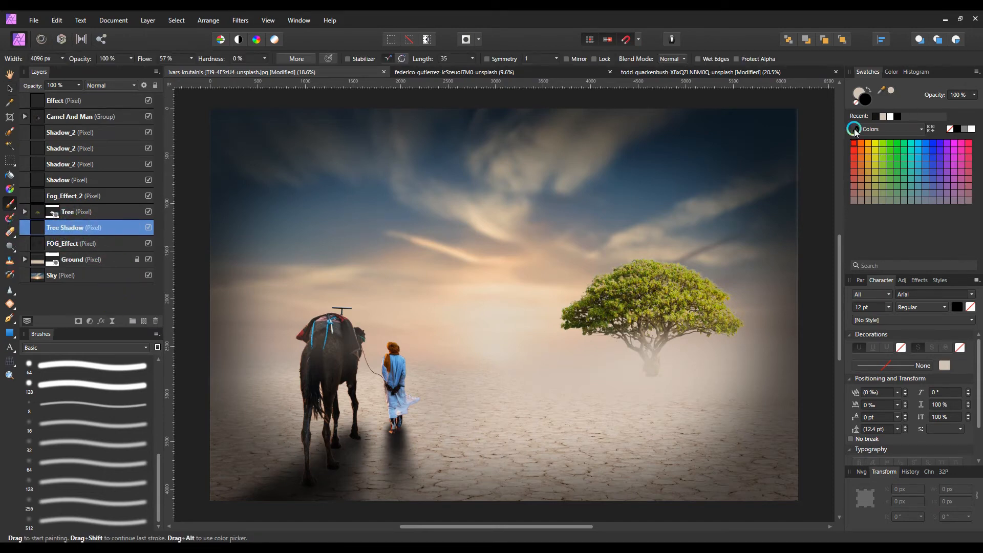
key("bracketleft")
key("bracketleft")
left_click(675, 375)
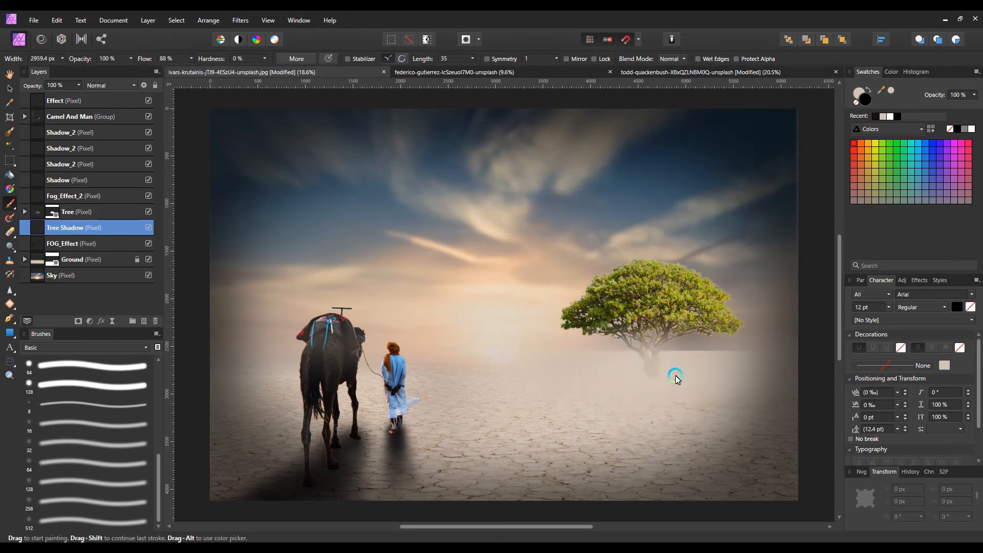
left_click(675, 375)
left_click(675, 374)
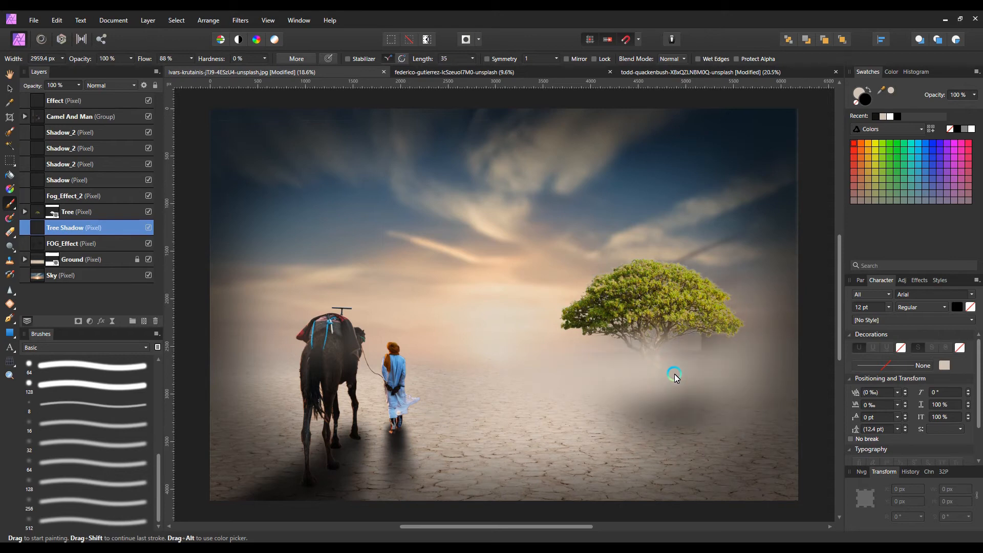
Step: Squash the painted tree shadow vertically, position it on the ground beneath the tree and deselect it
left_click(10, 89)
left_click_drag(672, 246, 673, 276)
left_click_drag(672, 500, 672, 444)
left_click_drag(672, 276, 678, 310)
left_click_drag(679, 404, 688, 407)
left_click_drag(683, 448, 682, 451)
key("ctrl+minus")
left_click(516, 452)
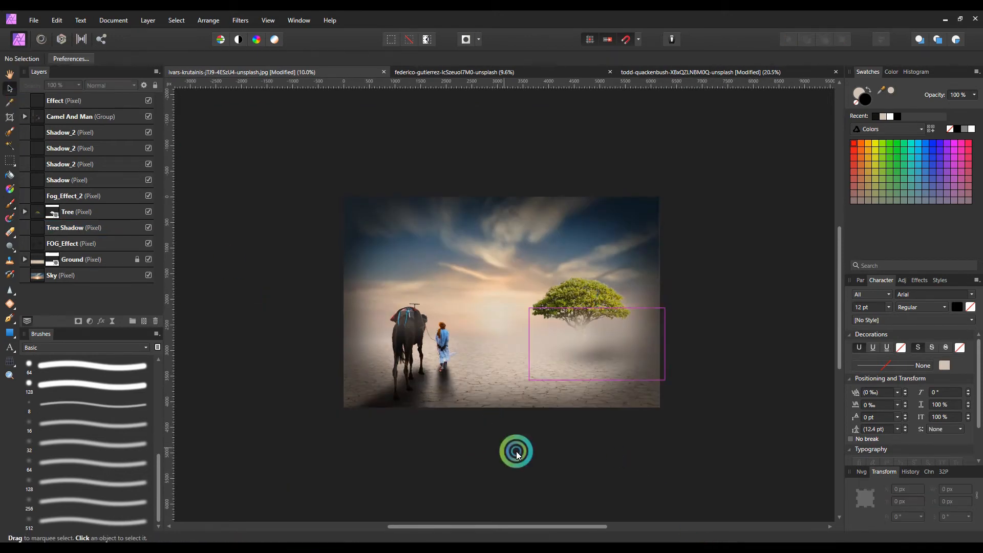
left_click(474, 343)
key("e")
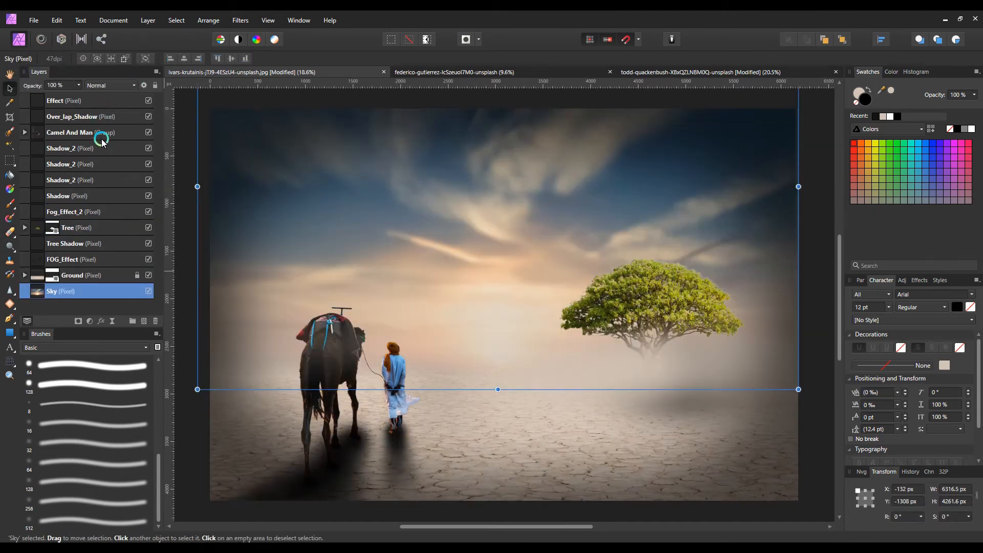
Step: Add an HSL adjustment above the Effect layer with a saturation shift of -26%
left_click(94, 103)
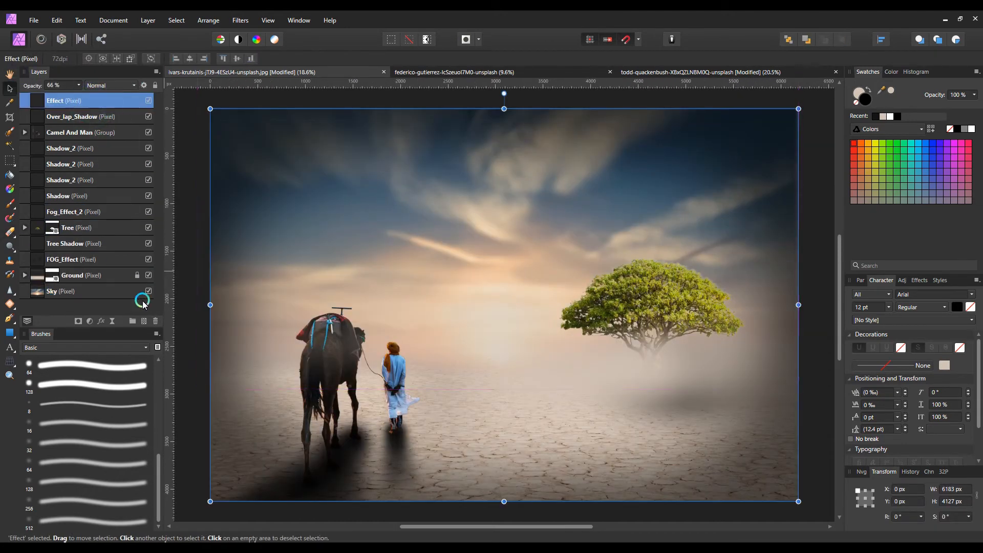
left_click(80, 321)
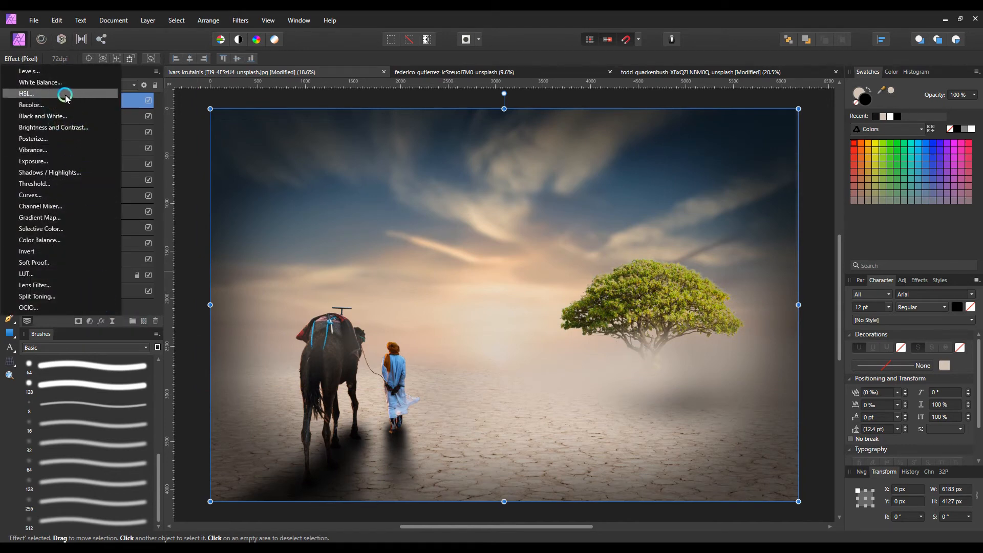
left_click(65, 94)
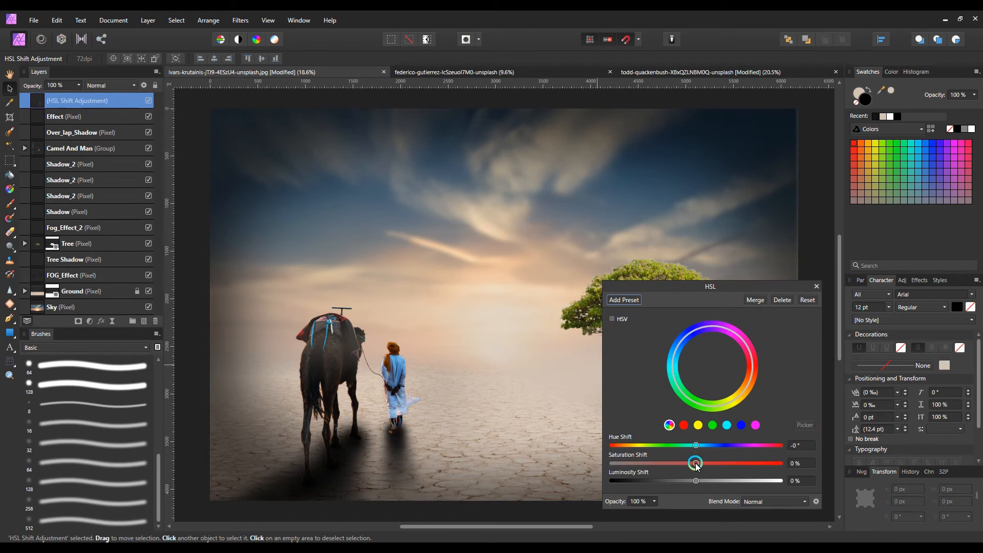
left_click_drag(695, 463, 675, 467)
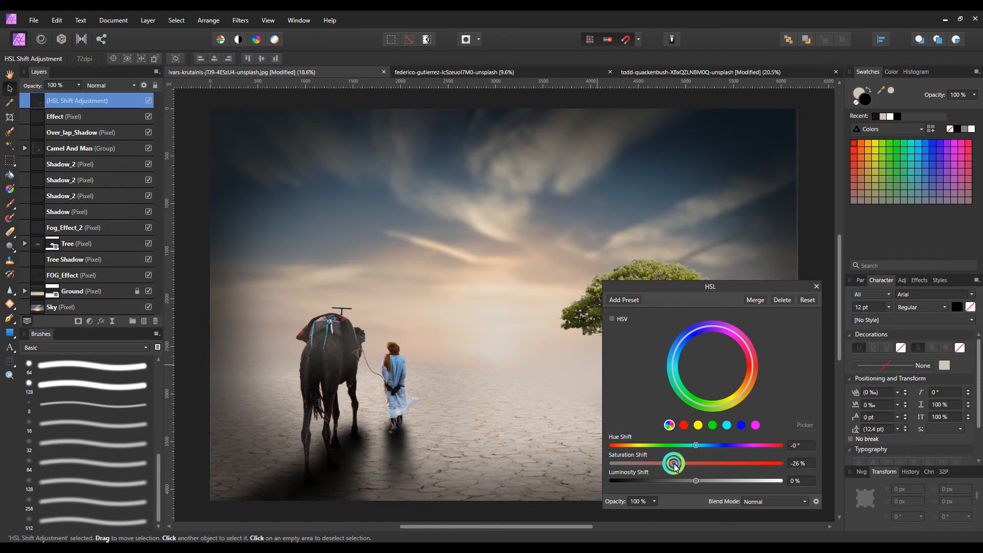
left_click(816, 287)
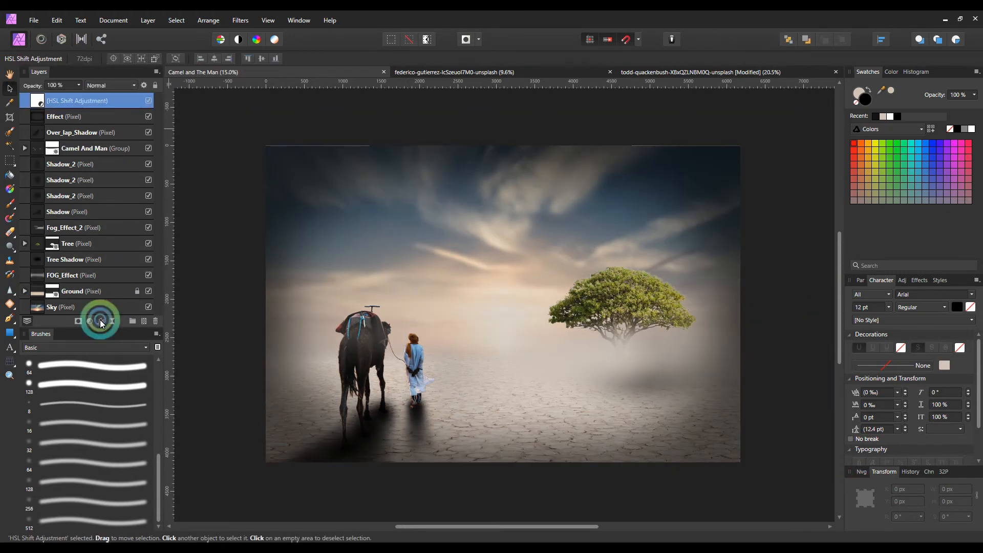
Step: Add a Brightness and Contrast adjustment above the HSL adjustment with brightness 13% and contrast 24%
left_click(89, 321)
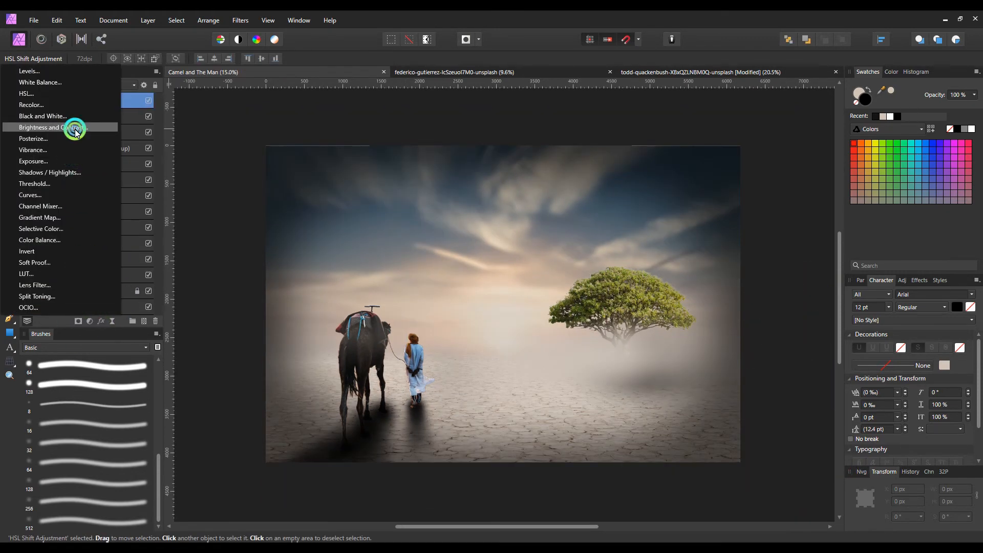
left_click(75, 127)
left_click_drag(694, 446, 715, 469)
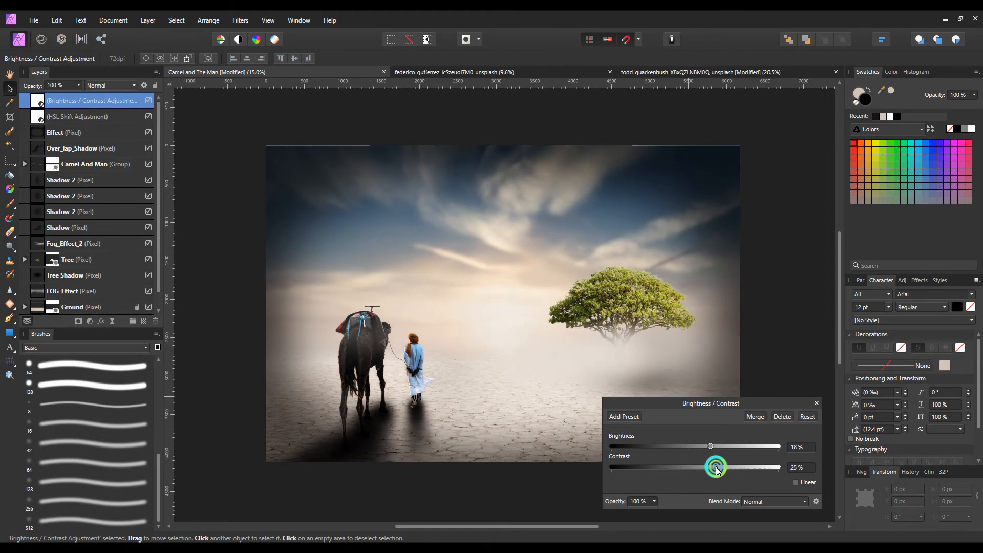
left_click(710, 447)
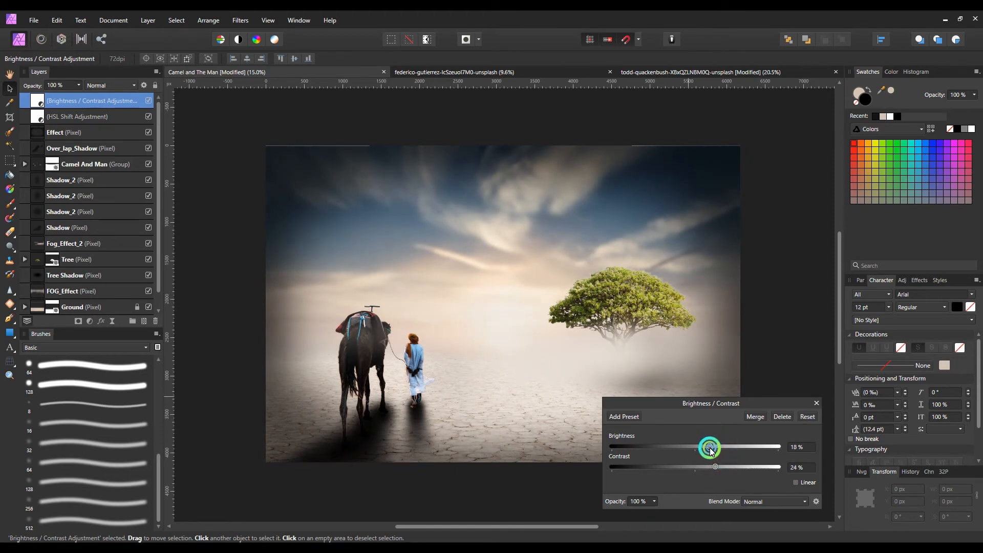
left_click_drag(709, 450, 707, 449)
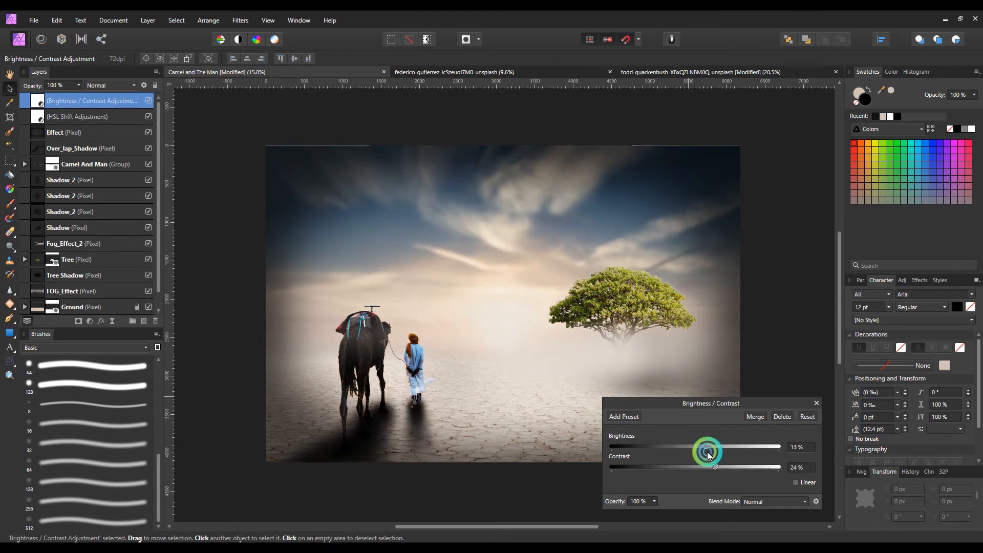
left_click(816, 403)
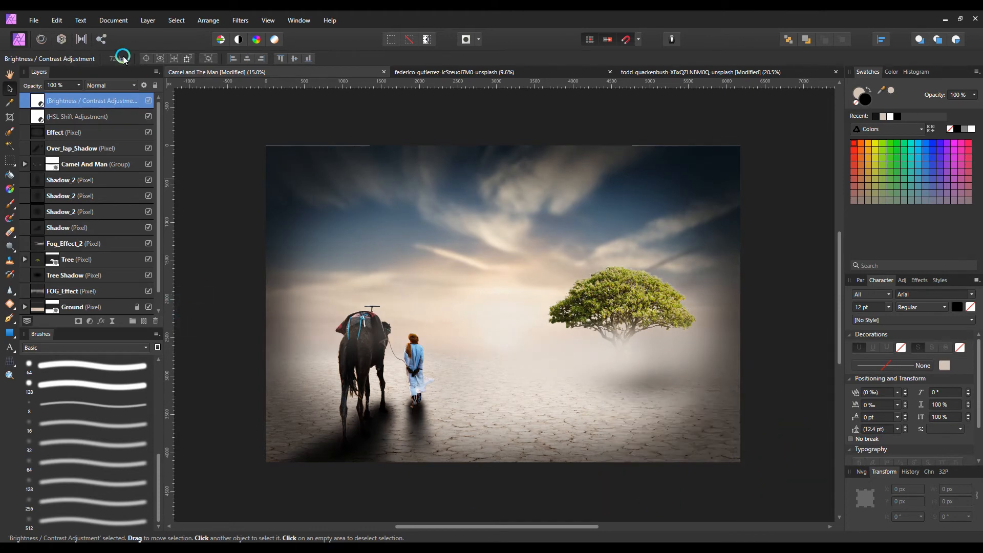
Step: Save the document and export it as Camel and The Man.jpg in the Photo_Manipulation folder using the JPEG (Best quality) preset
left_click(34, 20)
left_click(37, 157)
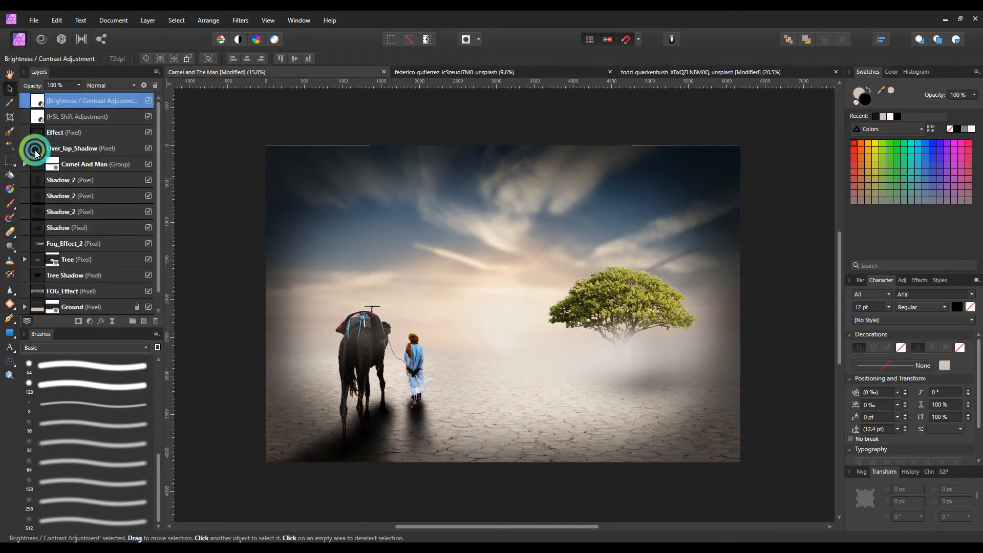
left_click(33, 20)
left_click(67, 245)
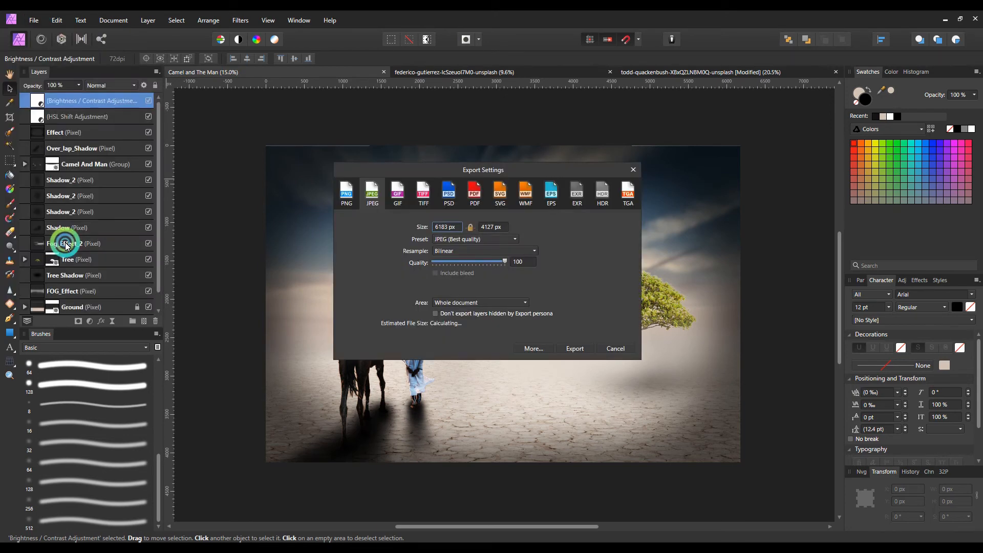
left_click(575, 346)
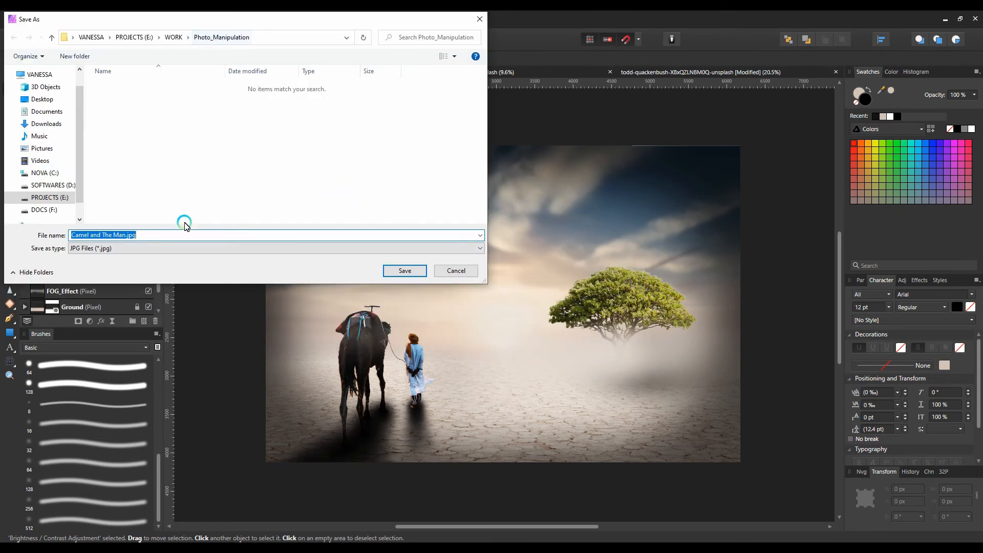
left_click(406, 271)
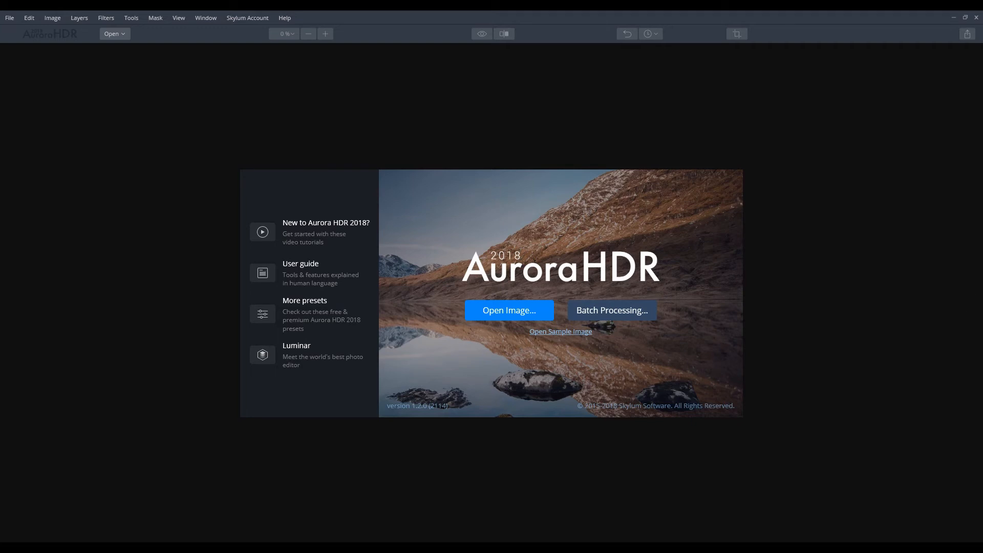
Step: Switch to Aurora HDR 2018, open Camel and The Man.jpg and create the HDR image with Tone Mapping enabled
left_click(530, 312)
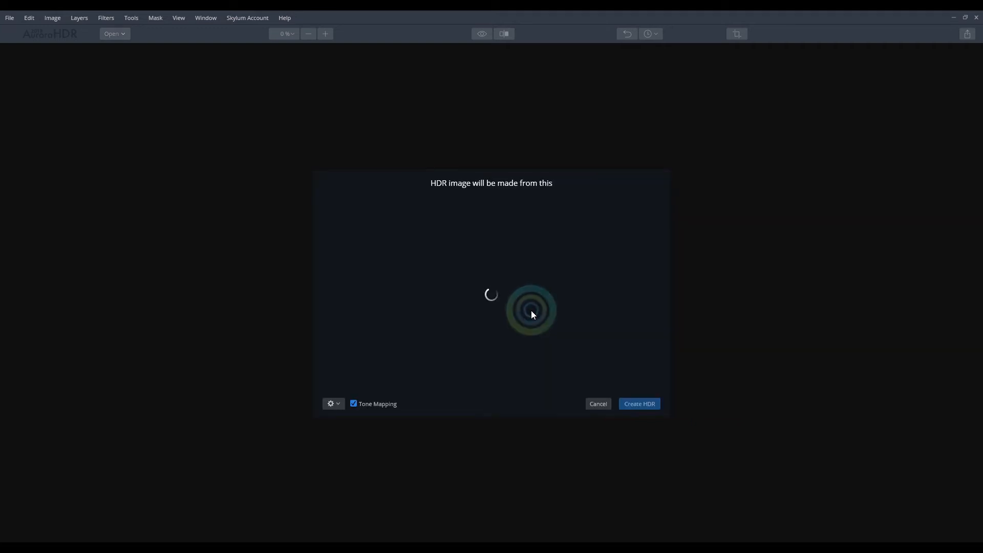
left_click(625, 402)
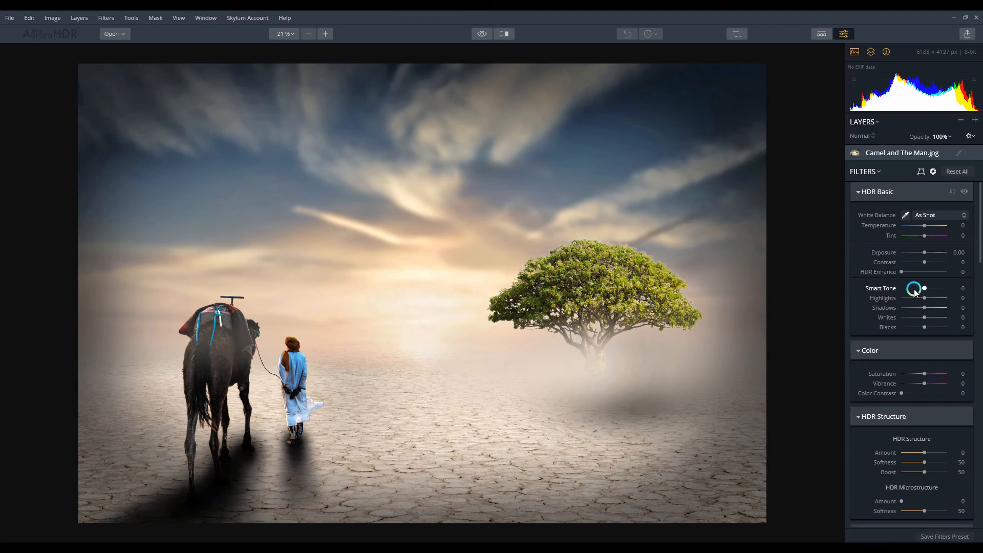
Step: Set the HDR Basic values to Smart Tone 56, Exposure 0.33 and Contrast 53
left_click_drag(925, 289, 938, 291)
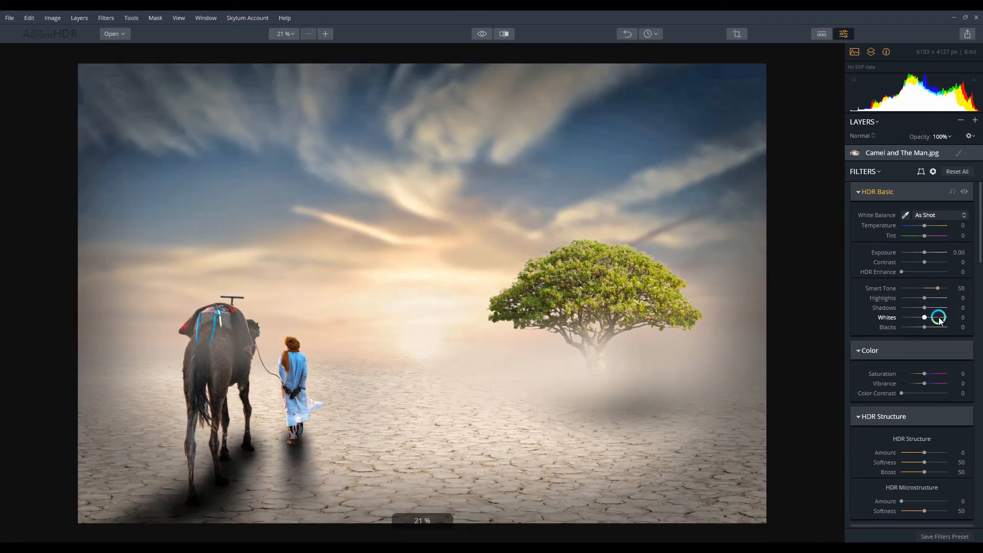
left_click(937, 290)
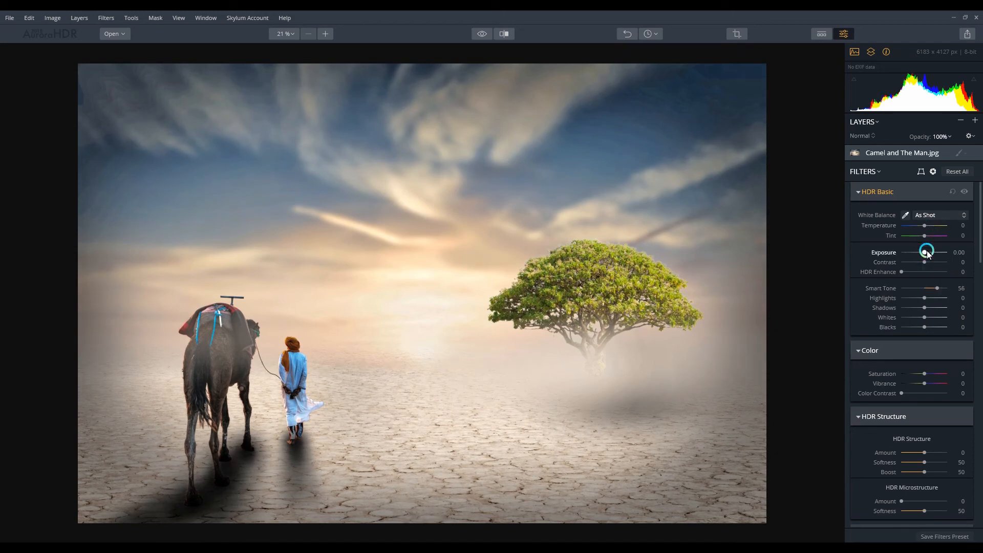
left_click_drag(926, 254, 936, 261)
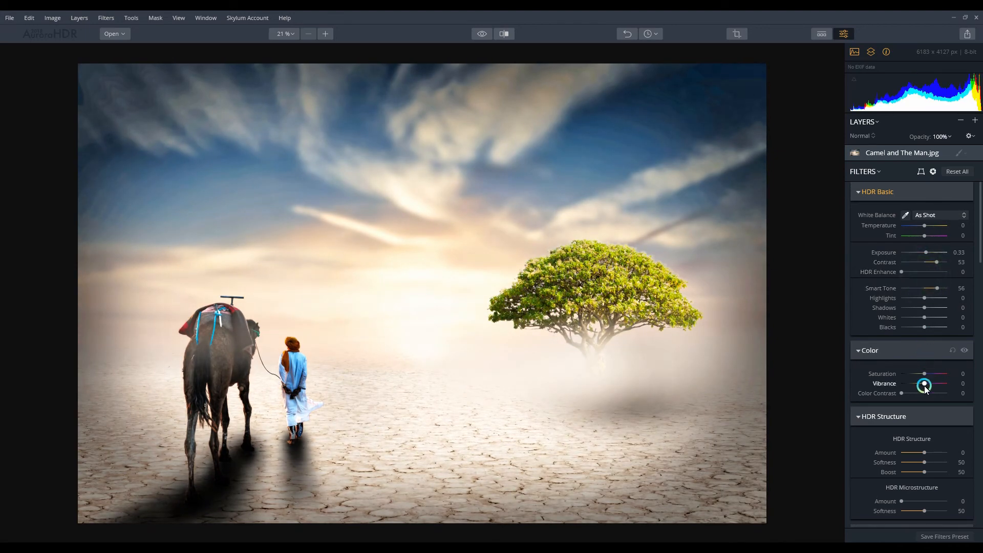
Step: Set Color Contrast to 26 and HDR Structure to Amount -100, Softness 56 and Boost 81
mouse_move(906, 394)
left_mouse_down()
mouse_move(934, 393)
mouse_move(914, 398)
left_mouse_up()
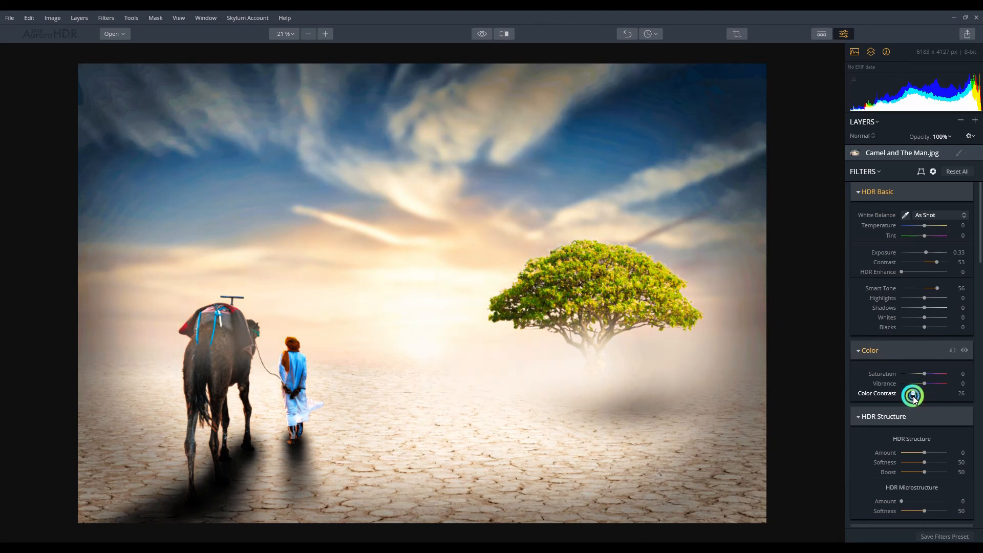
left_click_drag(927, 454, 940, 475)
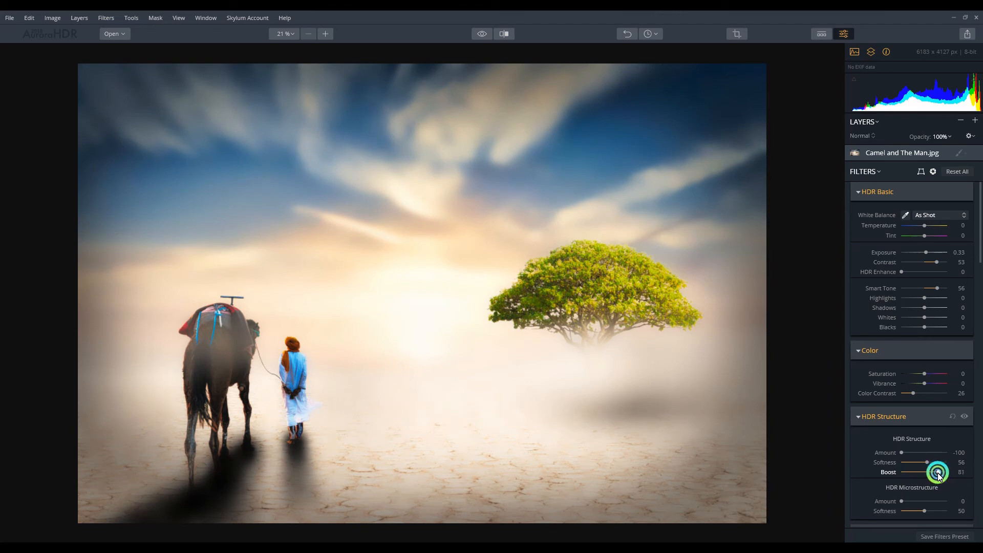
scroll(908, 464, "down", 1)
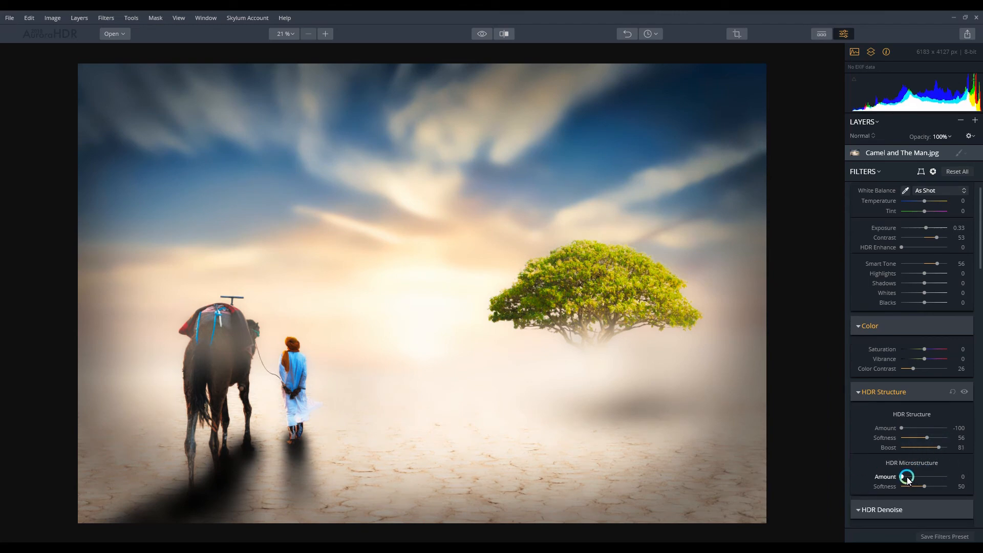
mouse_move(904, 477)
left_mouse_down()
mouse_move(932, 471)
mouse_move(895, 472)
left_mouse_up()
Step: Set Highlights to 24, Shadows to -31, Whites to -20 and Blacks to -53, plus Saturation to -29 and Vibrance to 31
left_click(924, 274)
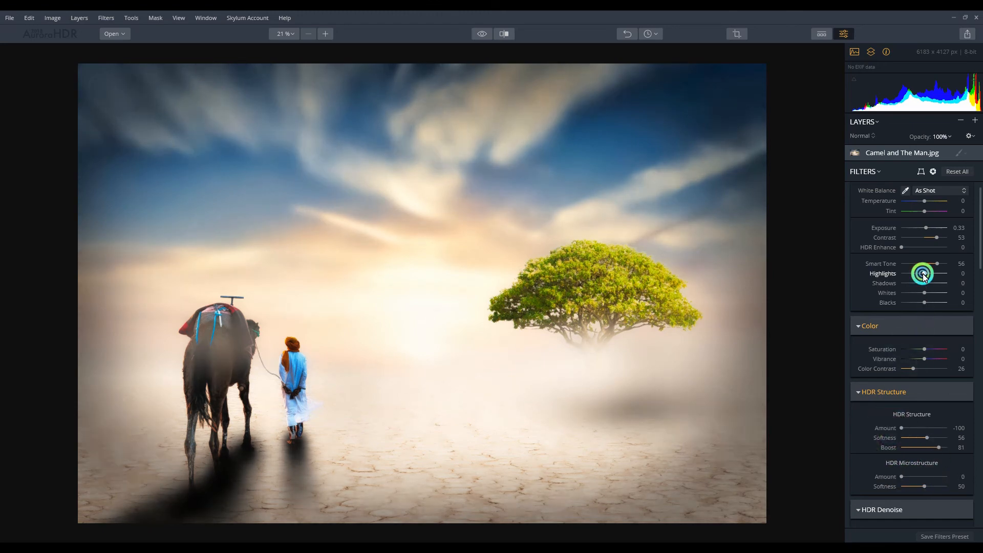
left_click_drag(923, 274, 914, 305)
left_click(923, 284)
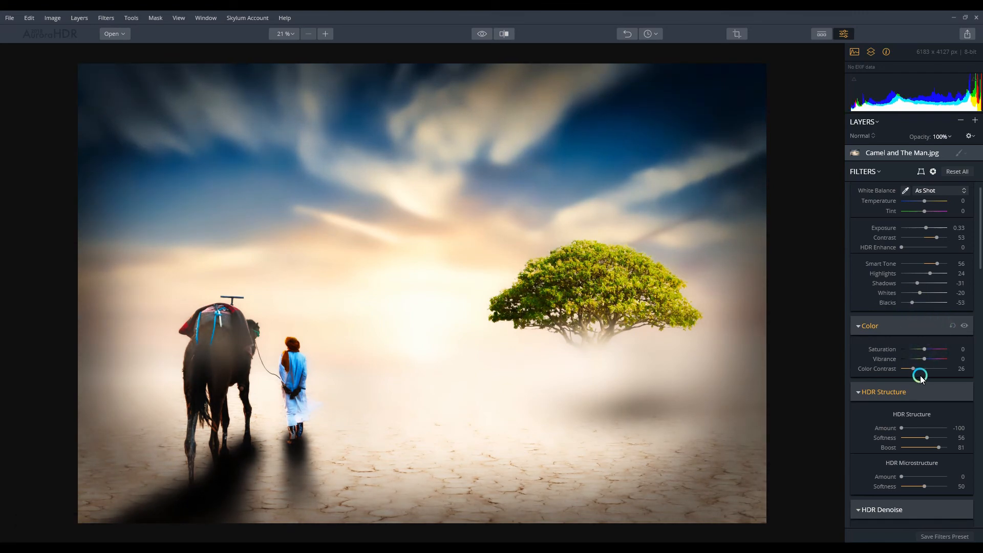
scroll(862, 290, "up", 1)
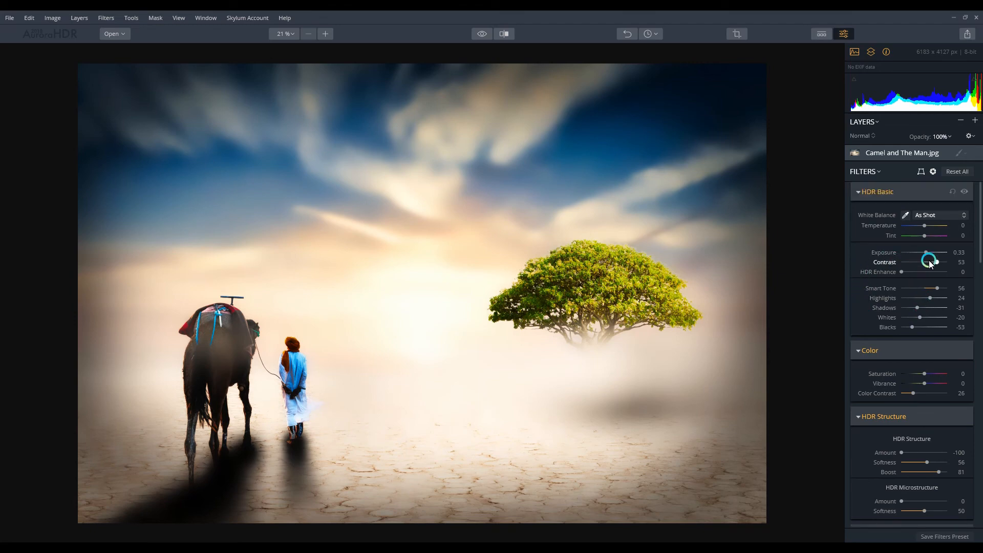
mouse_move(925, 375)
left_mouse_down()
mouse_move(919, 385)
mouse_move(932, 387)
left_mouse_up()
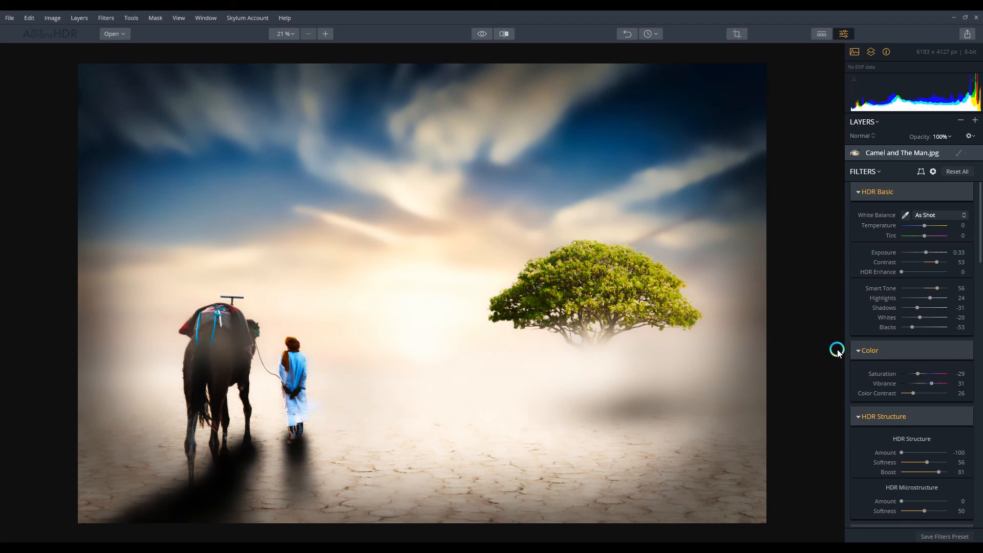
Step: Set the Polarizing Filter amount to 36 and the Glow amount to 7
scroll(875, 439, "down", 5)
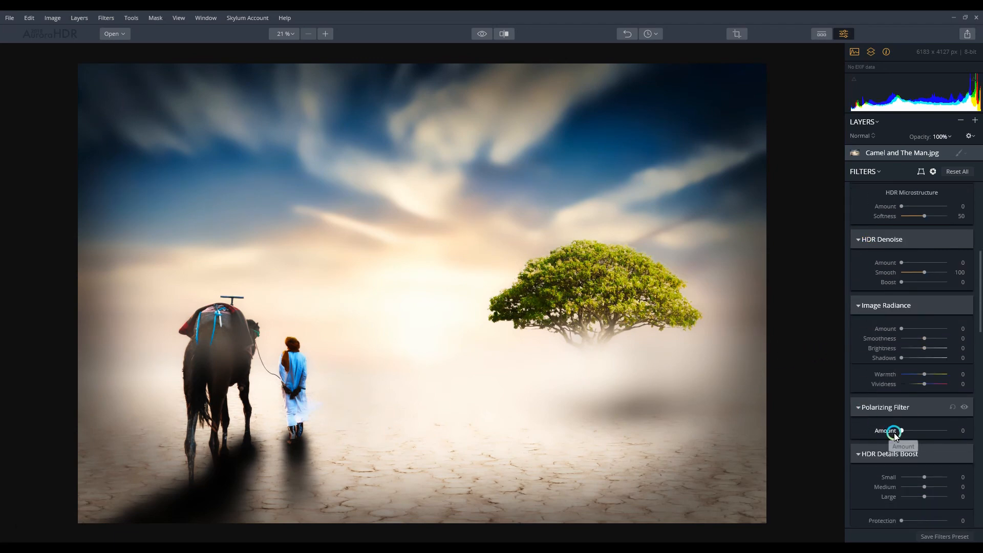
left_click_drag(901, 430, 920, 433)
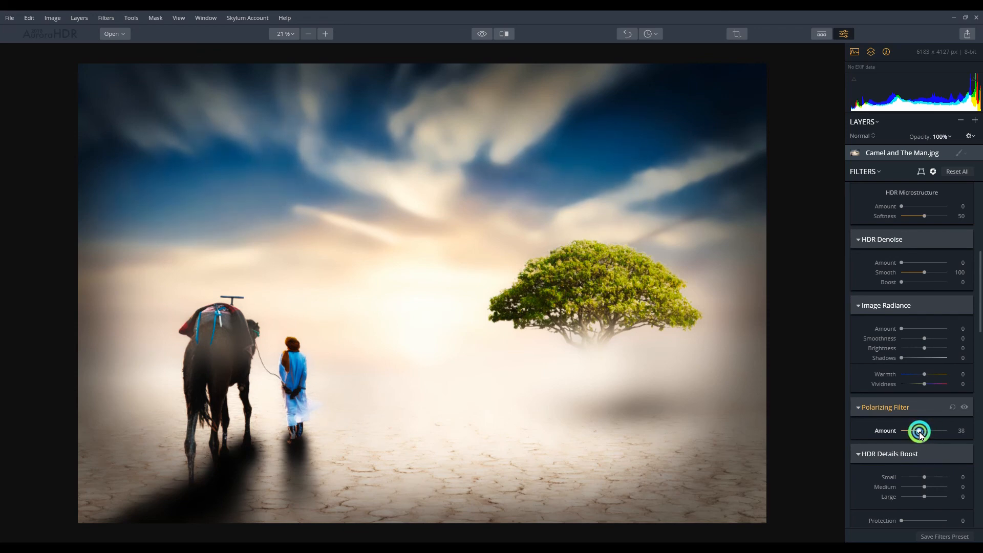
left_click_drag(920, 435, 918, 435)
scroll(863, 481, "down", 4)
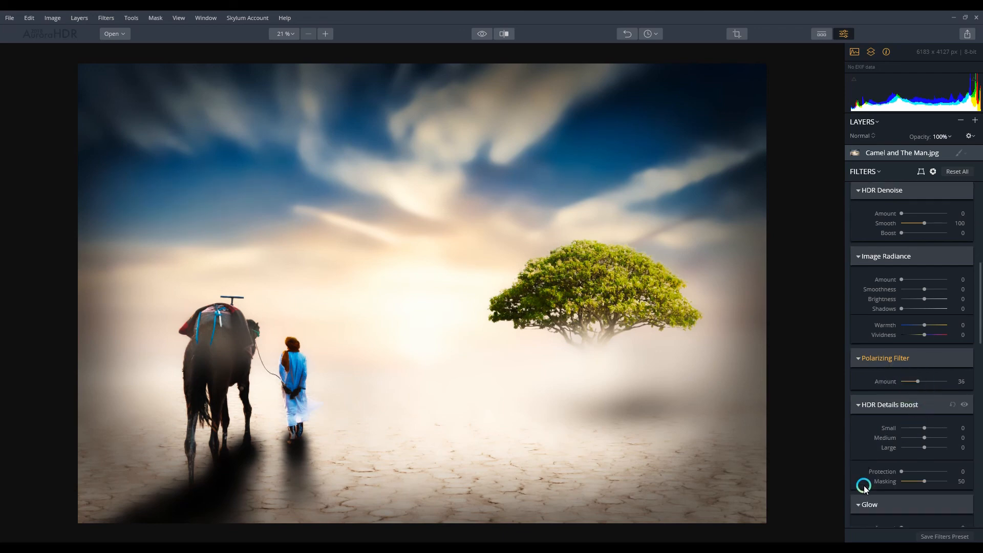
scroll(870, 450, "down", 3)
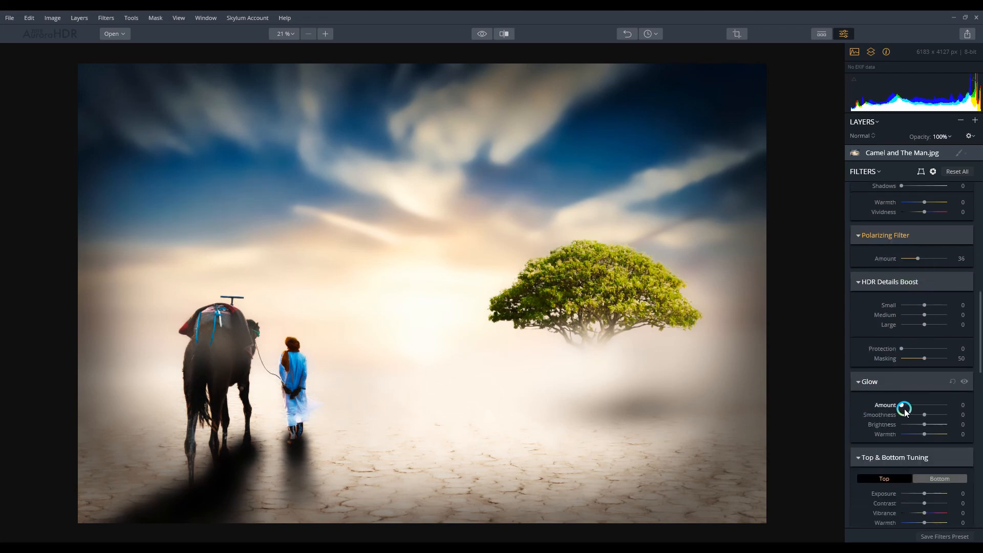
mouse_move(904, 410)
left_mouse_down()
mouse_move(919, 409)
mouse_move(905, 412)
left_mouse_up()
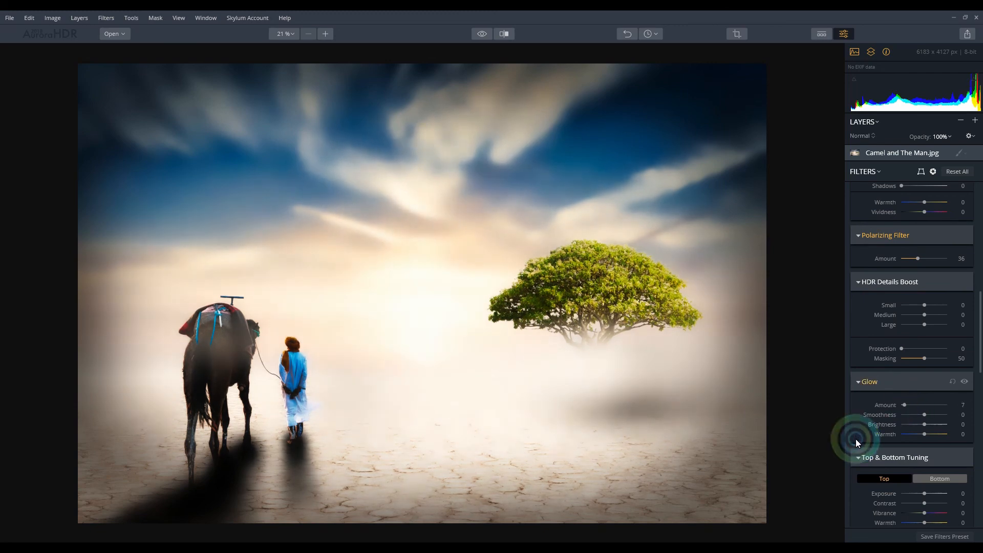
Step: Darken the image with Top & Bottom Tuning, setting the top exposure to -42 and the bottom exposure to about -29
scroll(855, 434, "down", 5)
left_click_drag(924, 370, 915, 378)
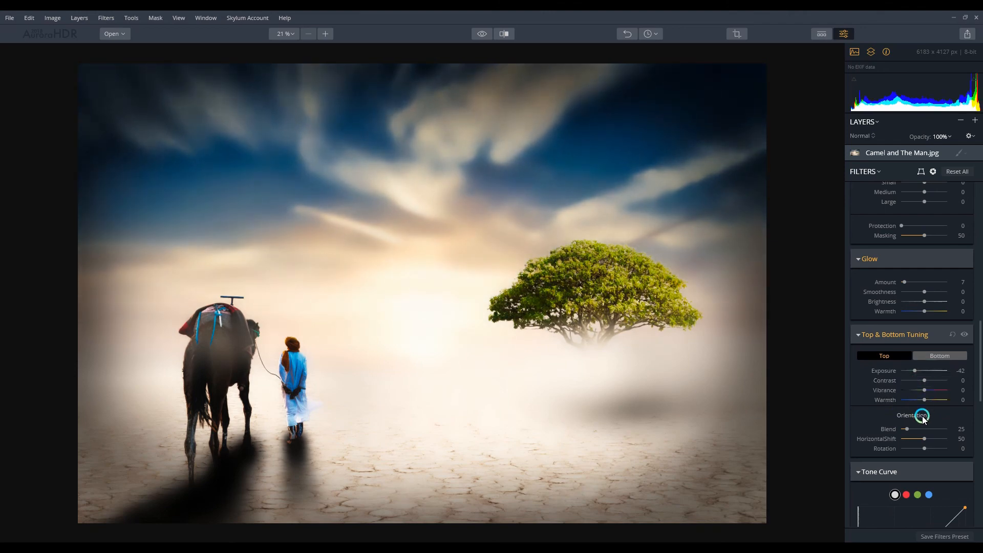
left_click(937, 356)
left_click(922, 370)
left_click_drag(922, 373, 920, 373)
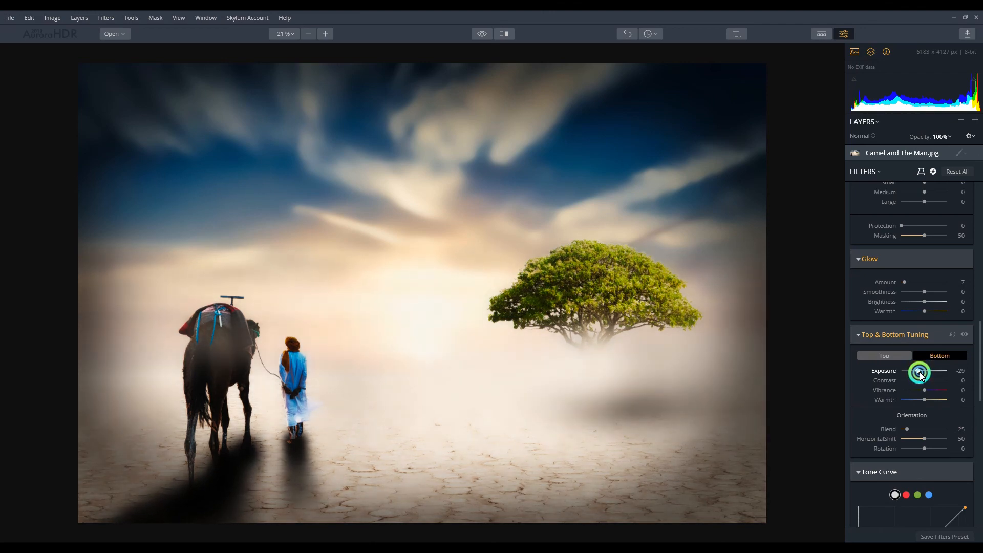
left_click_drag(921, 376, 927, 407)
Step: Shift the HSL hues, setting Red to 24 and Orange to -11
scroll(865, 425, "down", 1)
scroll(862, 412, "down", 12)
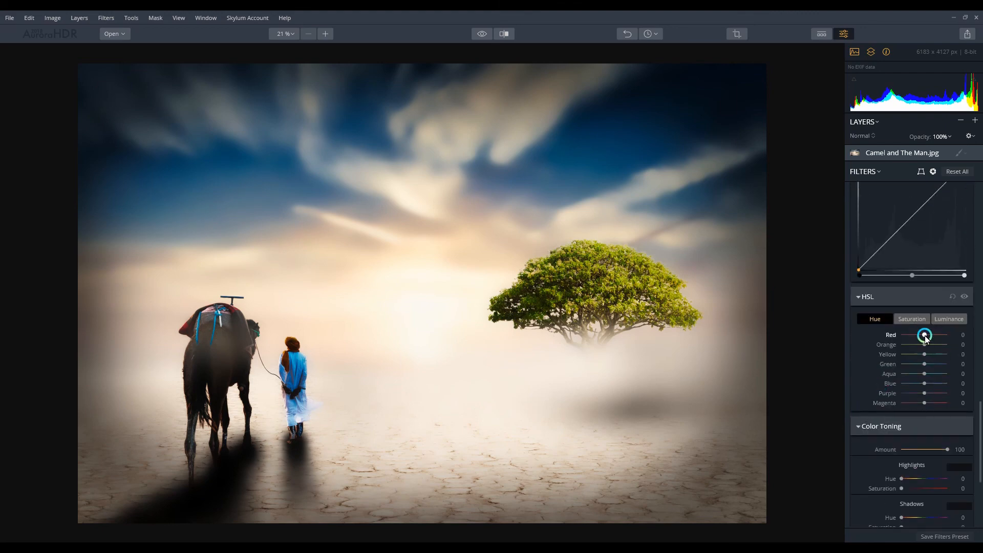
mouse_move(923, 333)
left_mouse_down()
mouse_move(936, 341)
mouse_move(923, 350)
left_mouse_up()
left_click(927, 355)
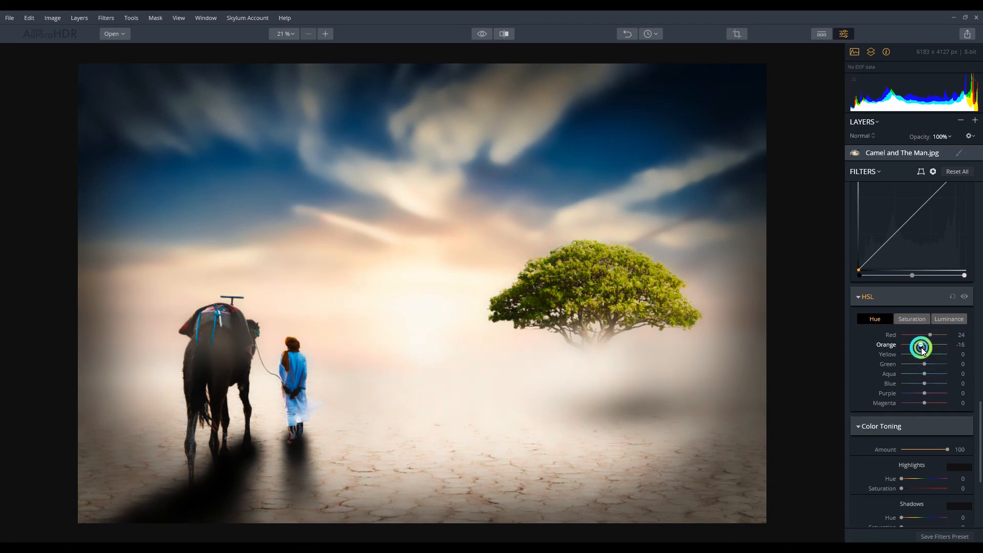
Step: Compare the original and edited image with the before/after split view, then close the comparison
left_click(504, 34)
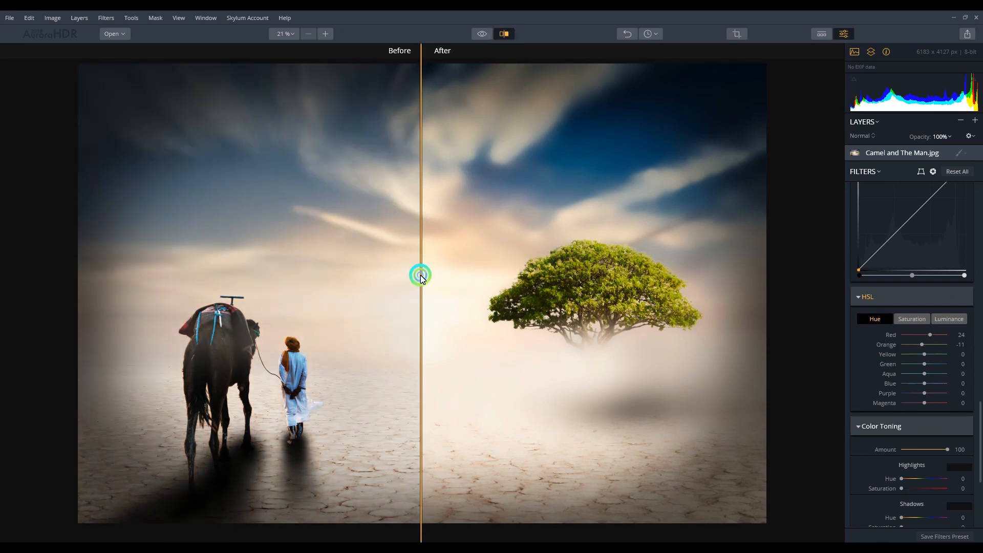
left_click_drag(420, 274, 107, 343)
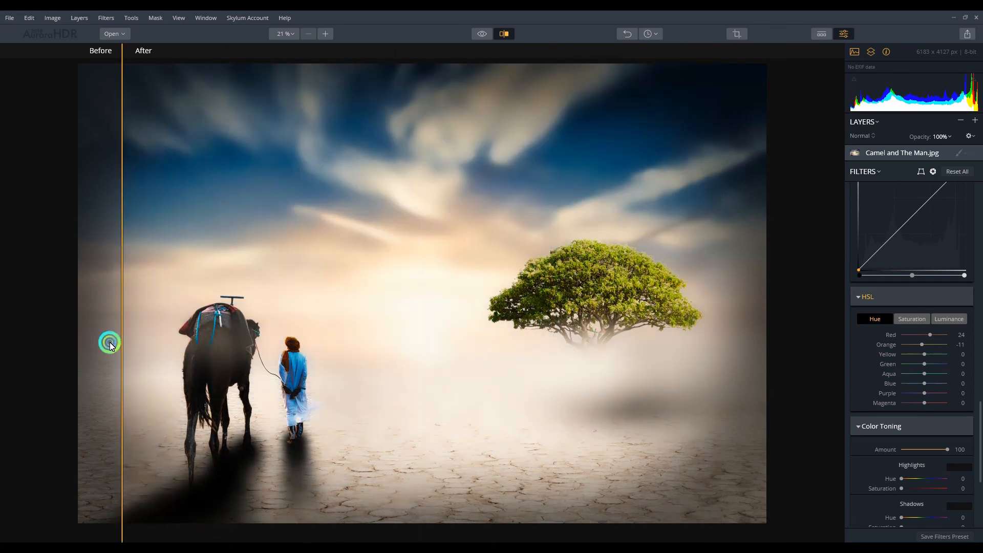
left_click(509, 35)
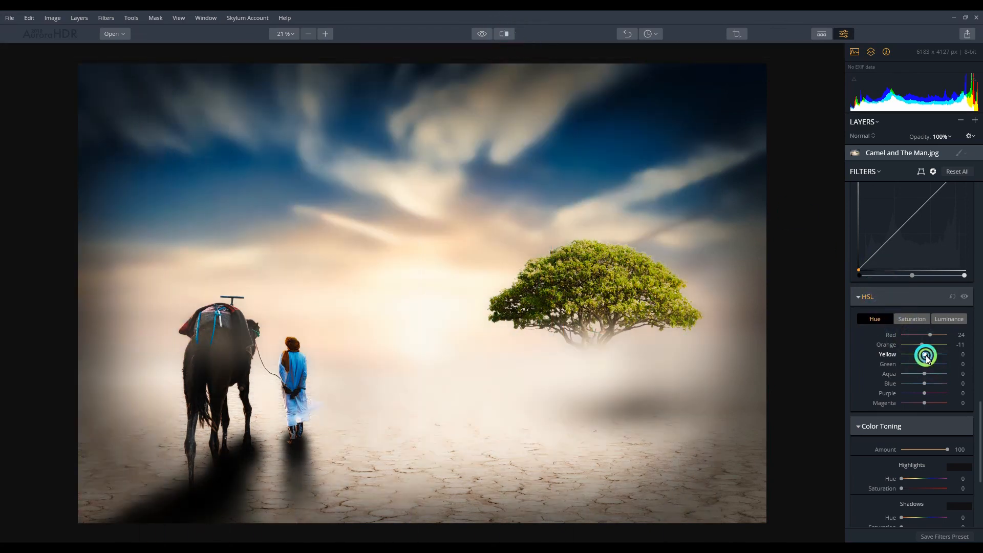
Step: Set the HSL hue of Yellow to 18 and Green to 22
left_click_drag(926, 355, 933, 367)
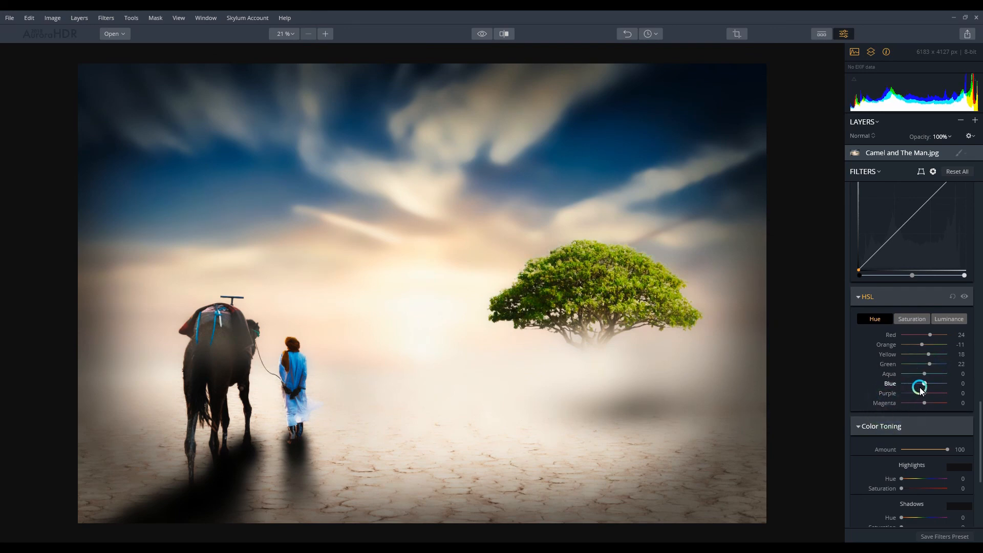
scroll(853, 466, "down", 3)
scroll(856, 459, "up", 6)
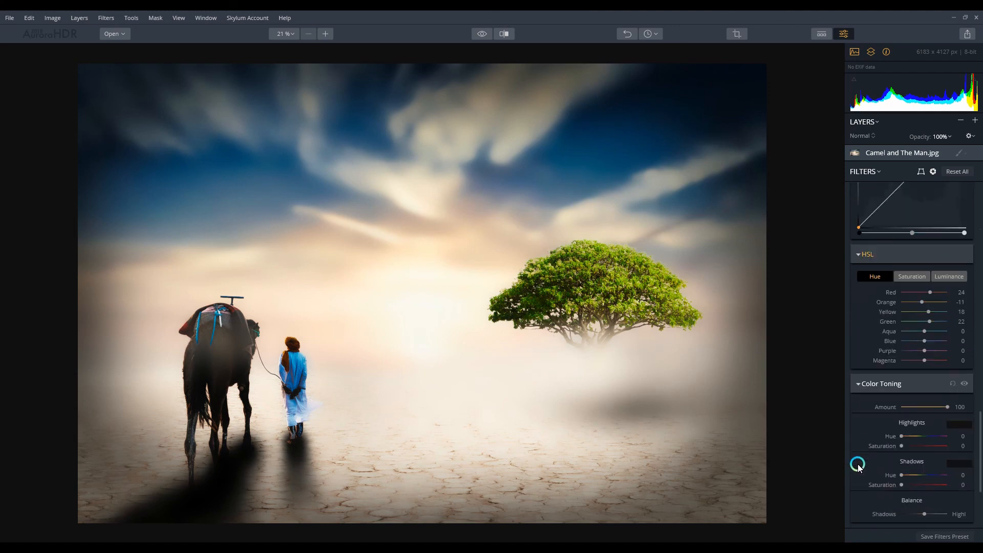
scroll(855, 435, "up", 10)
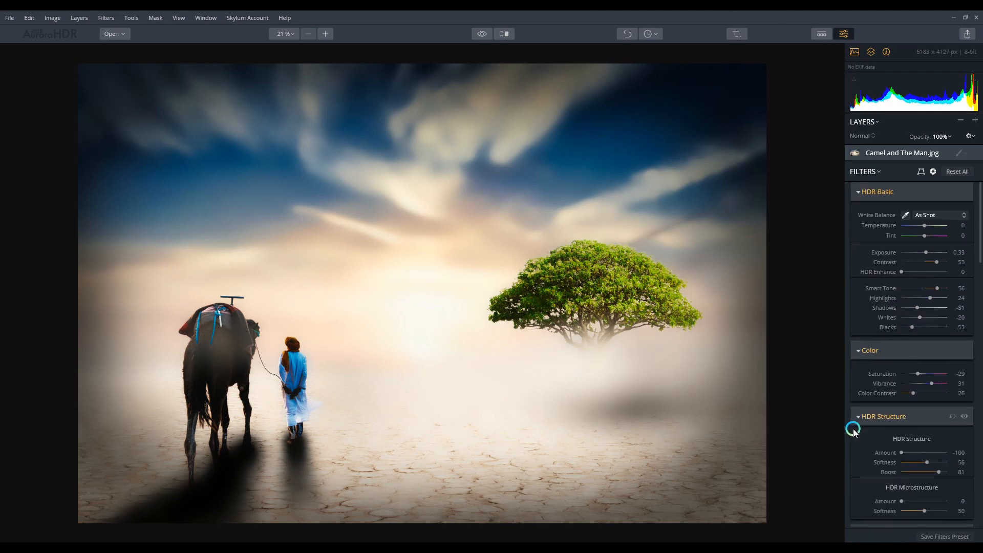